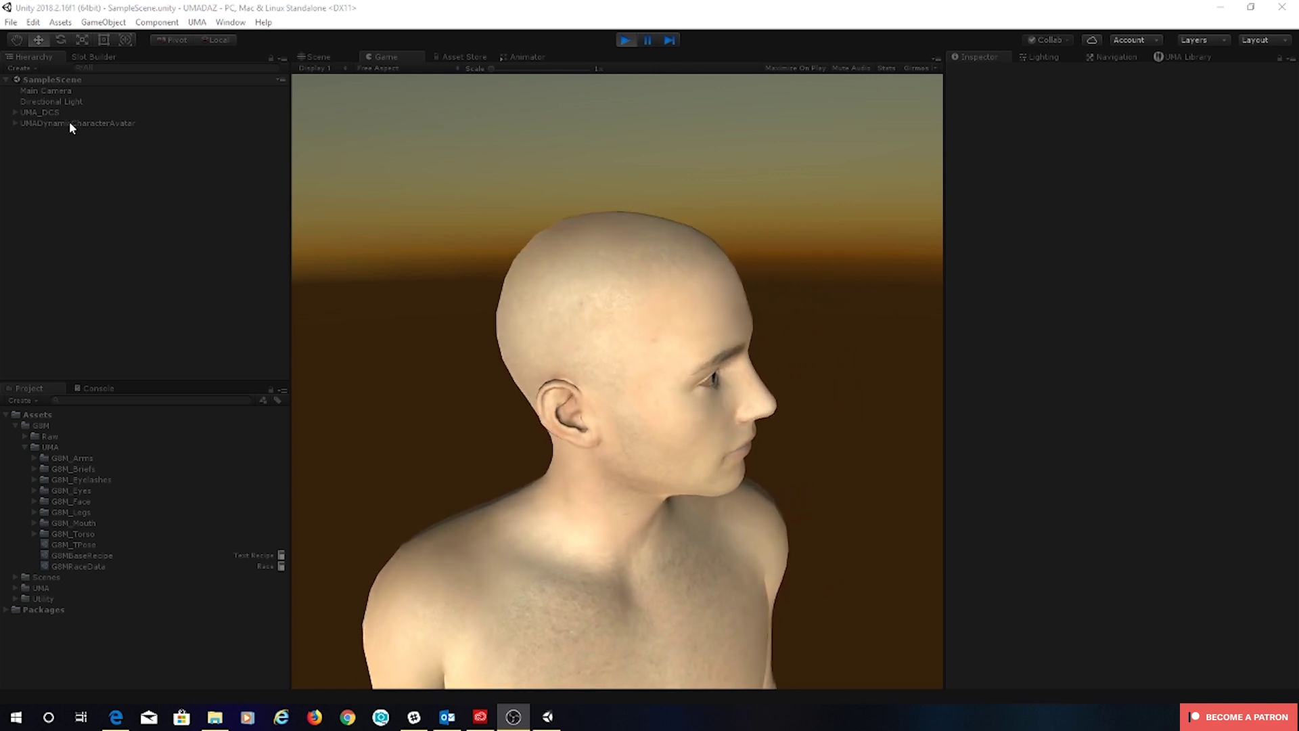
# - On UMARenderer, raise FBMBodybuilderSize for a muscular build, then ease it back to about 25
pyautogui.click(15, 123)
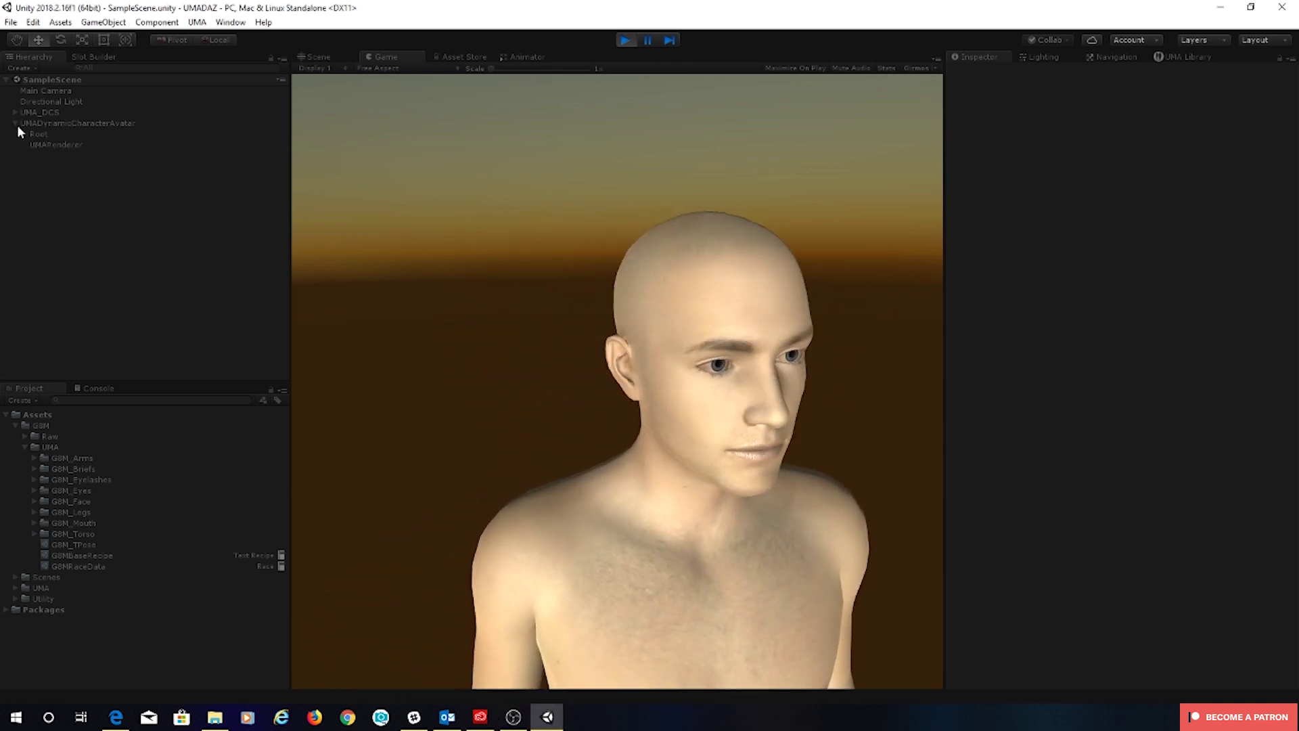
pyautogui.click(50, 144)
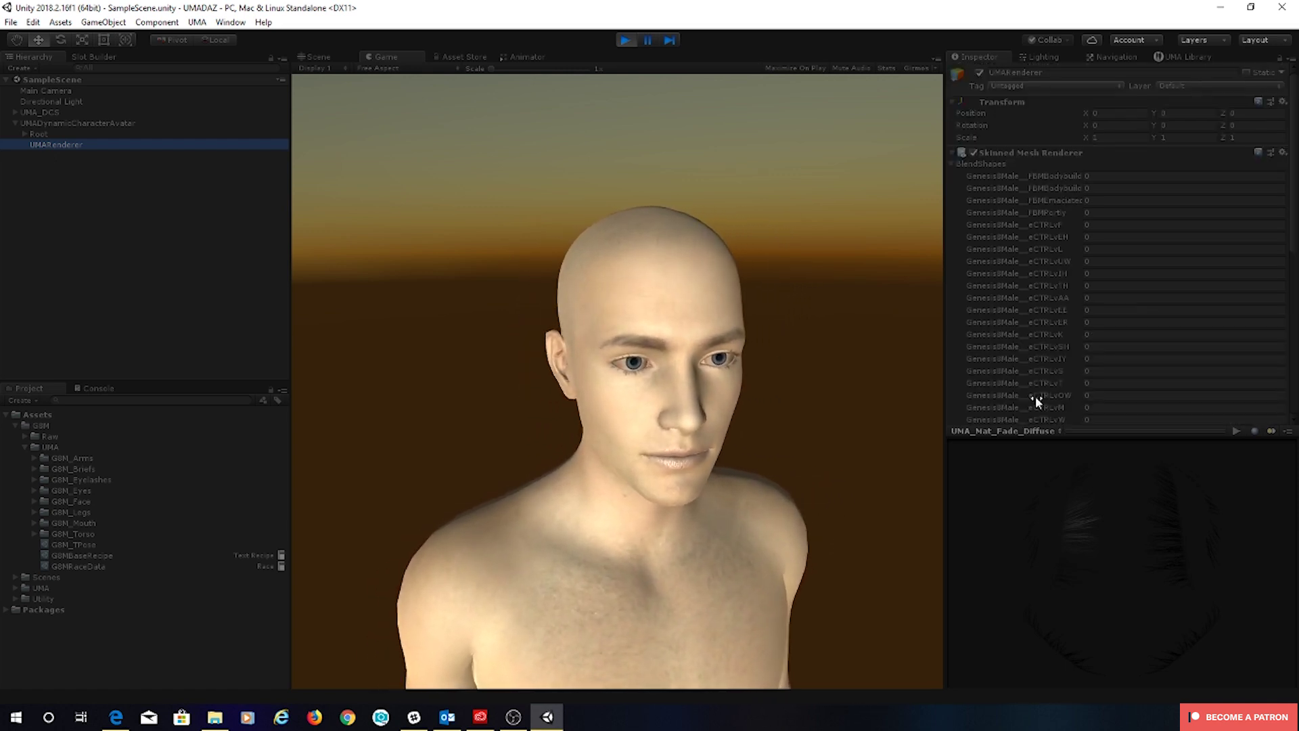
pyautogui.moveTo(945, 192); pyautogui.dragTo(872, 203)
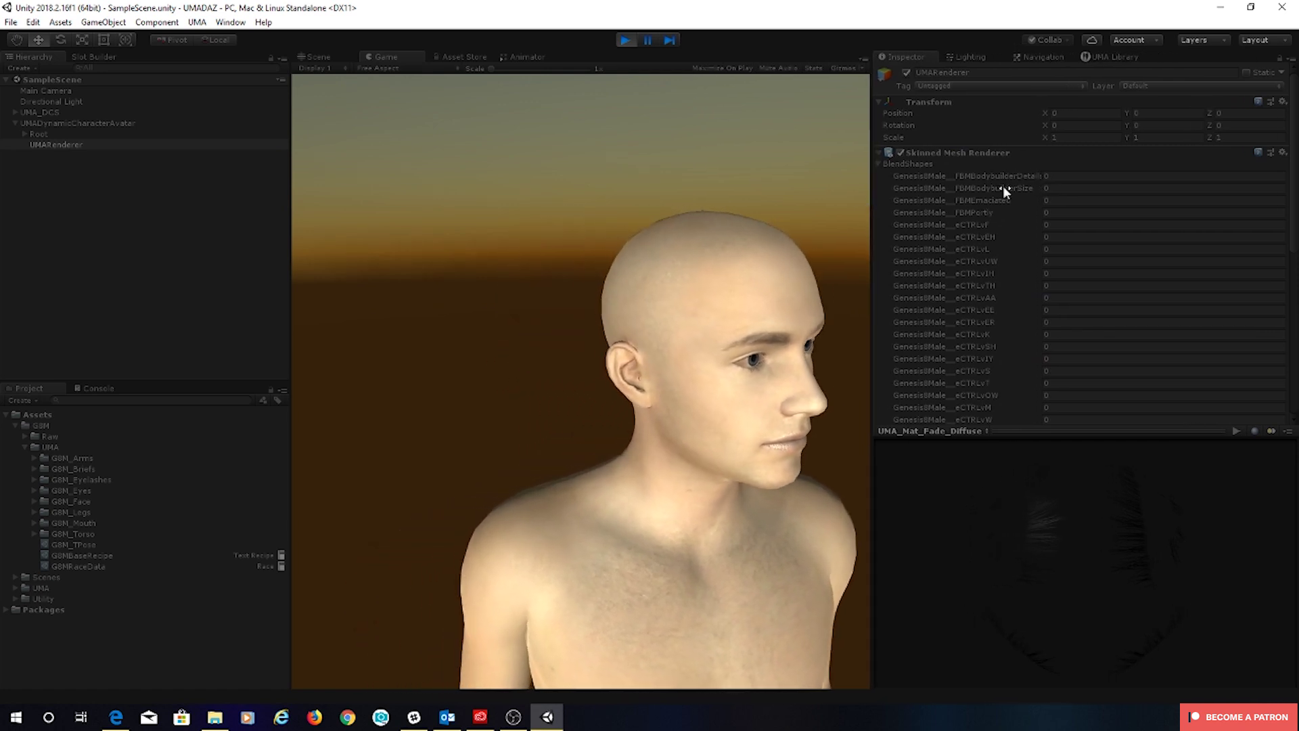
pyautogui.click(319, 56)
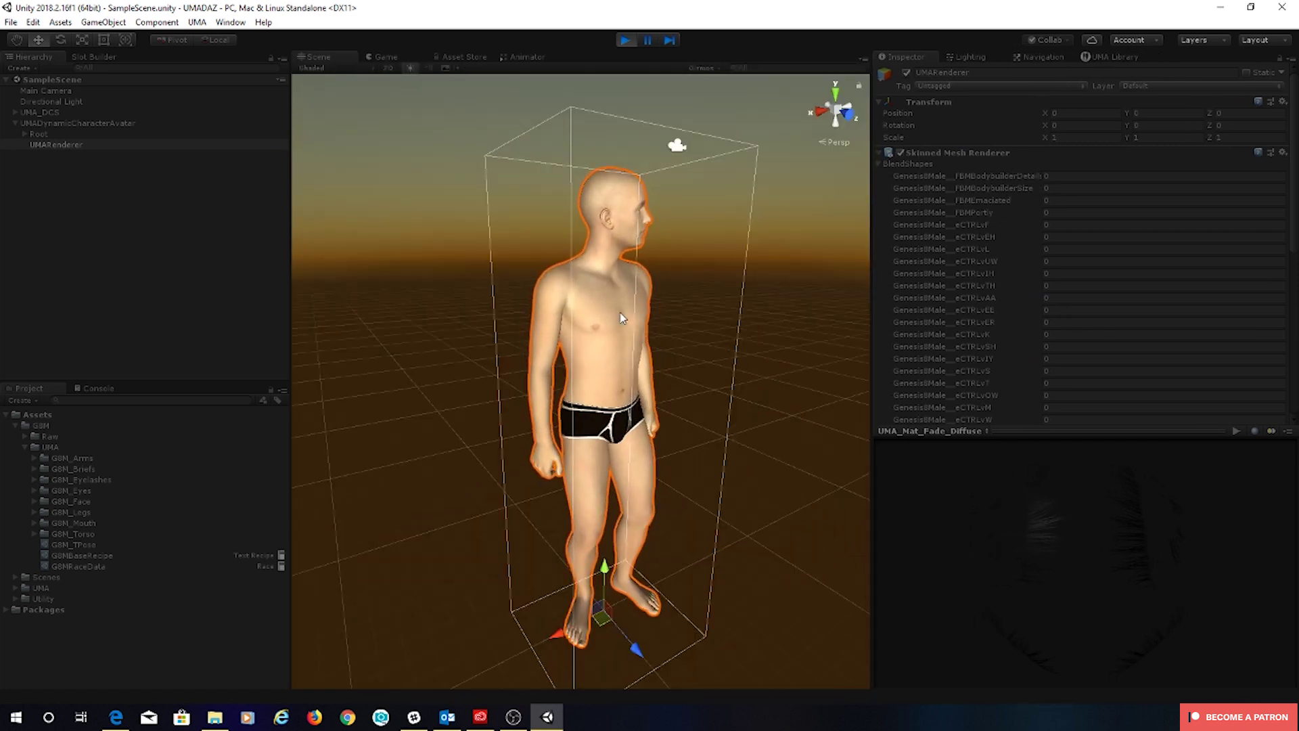
pyautogui.moveTo(952, 186); pyautogui.dragTo(1123, 177)
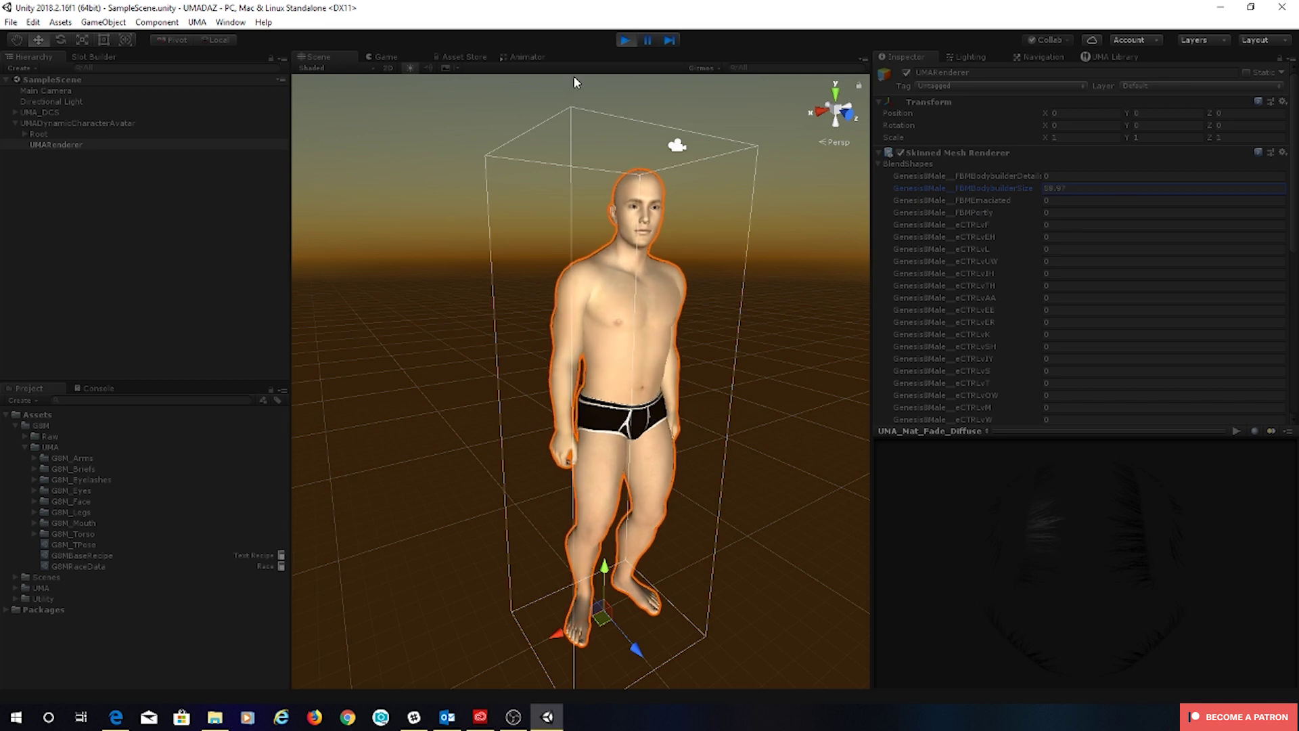
pyautogui.moveTo(1258, 221); pyautogui.dragTo(508, 230)
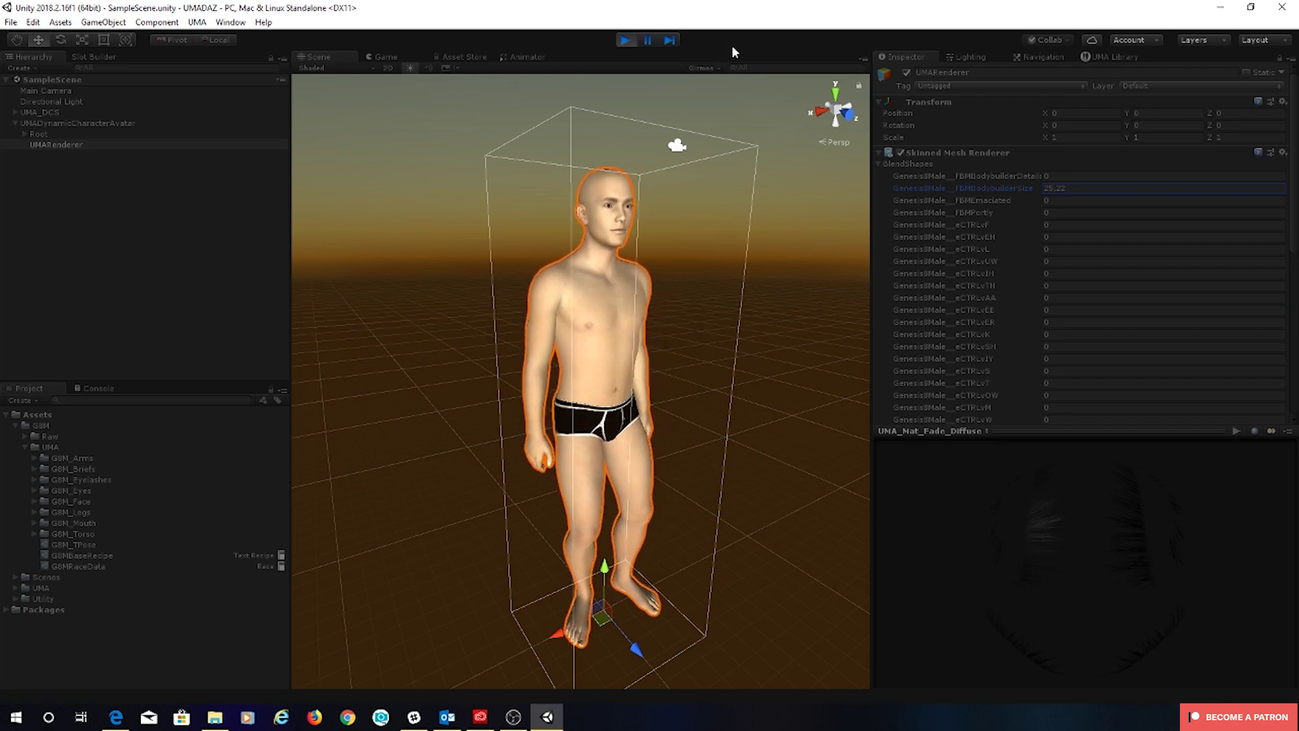
# - Stop play mode, create a DNA folder under UMA, and expand G8MRaceData's Dna Converter List
pyautogui.click(626, 40)
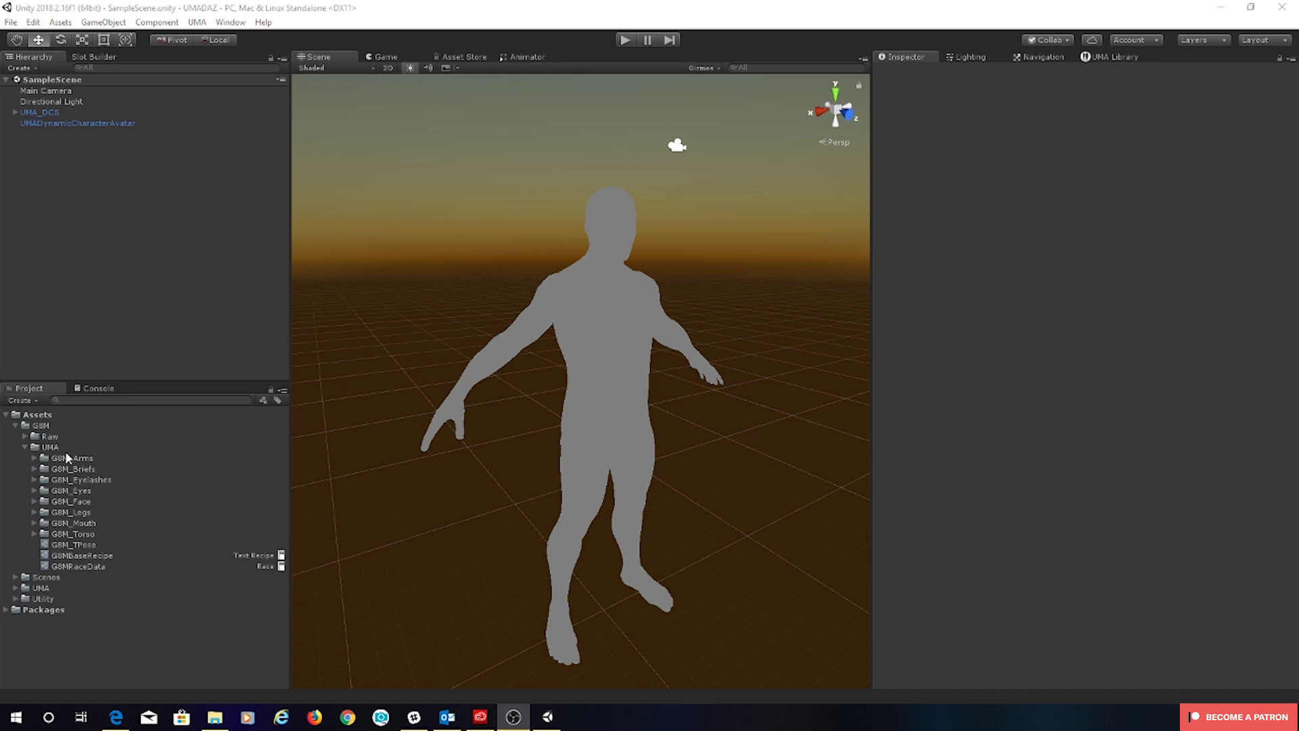
pyautogui.rightClick(42, 448)
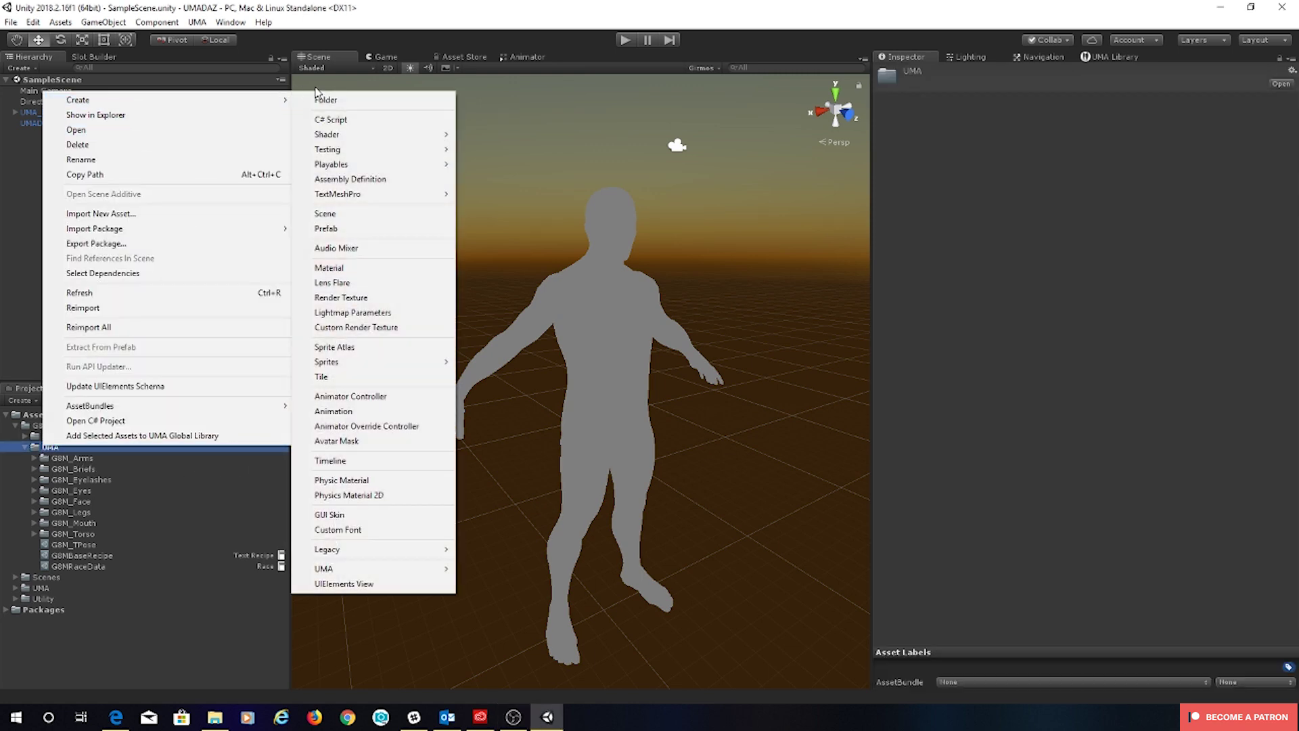
pyautogui.moveTo(169, 108)
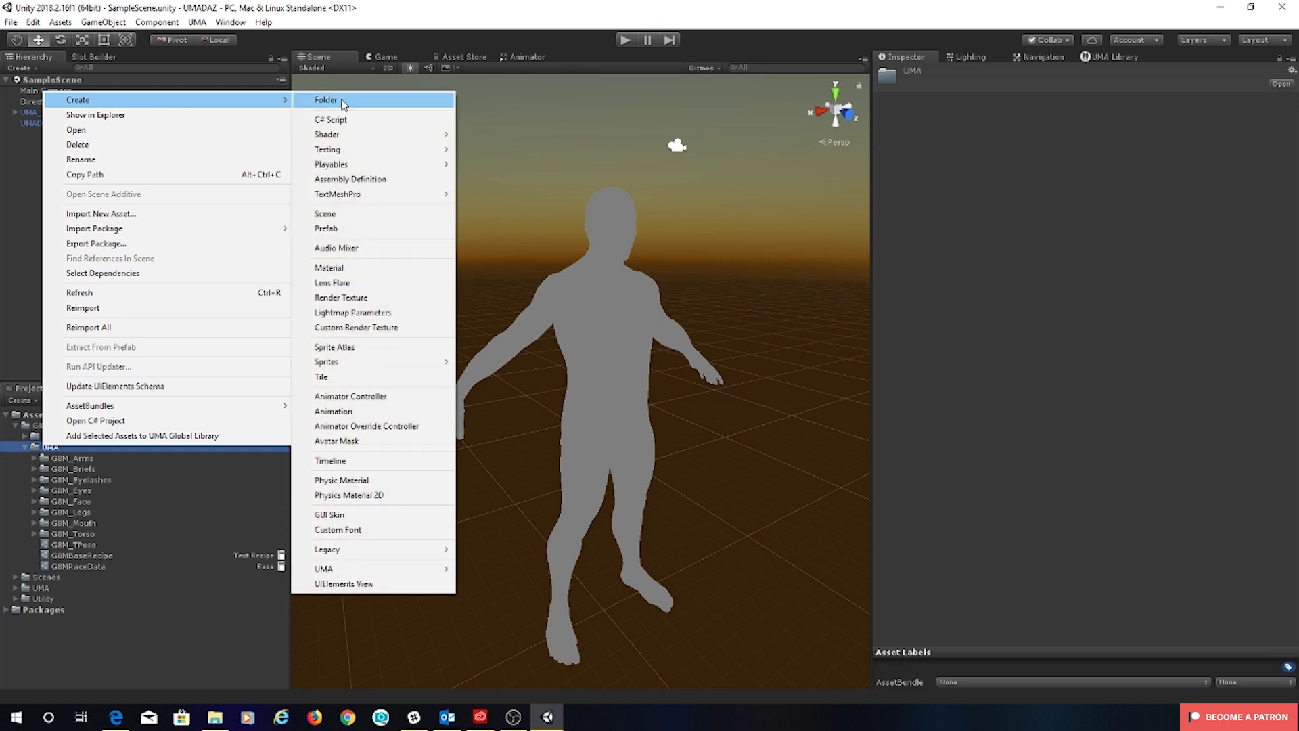
pyautogui.click(338, 99)
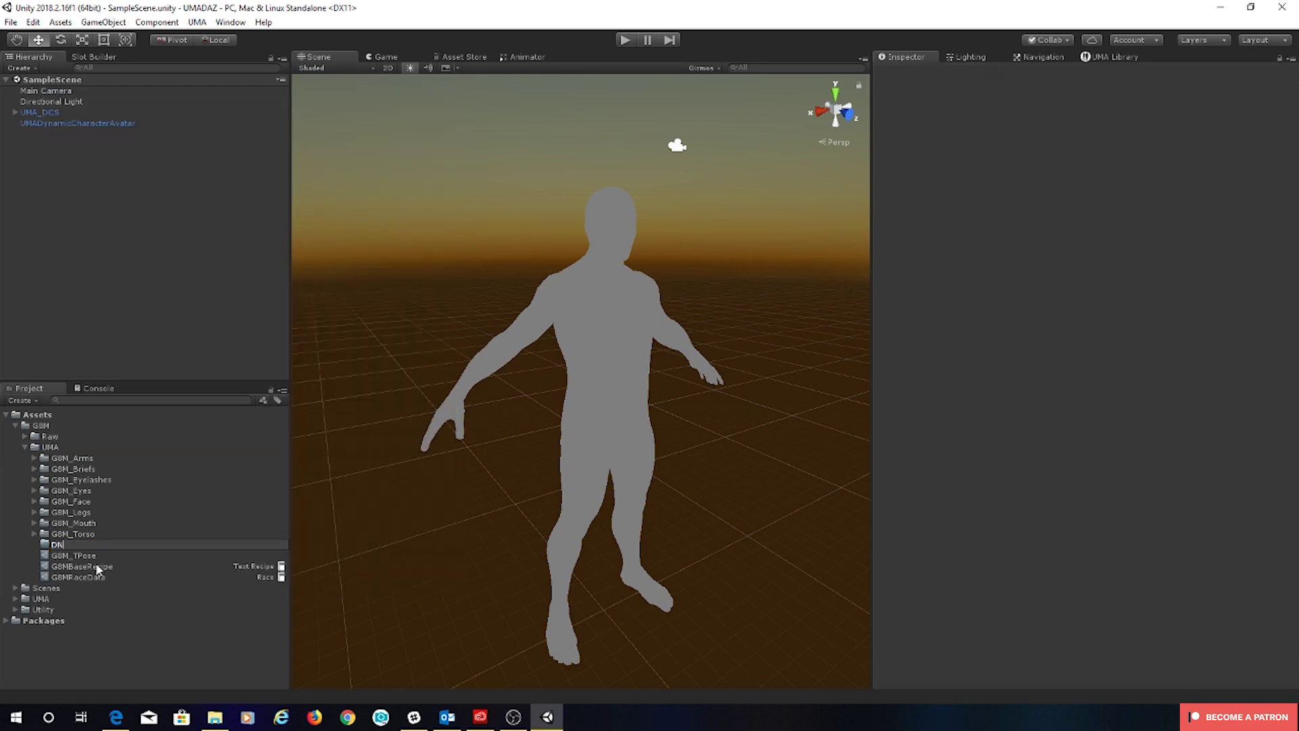
pyautogui.press('Return')
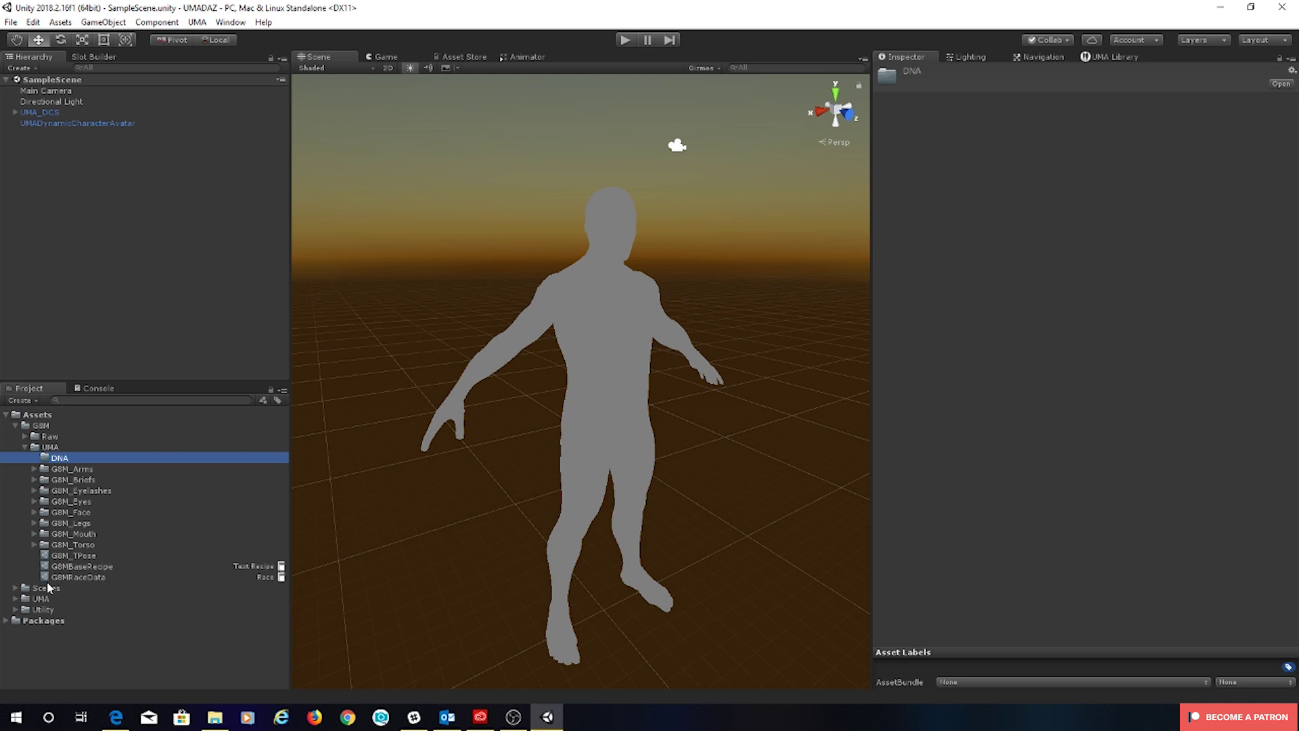
pyautogui.click(76, 576)
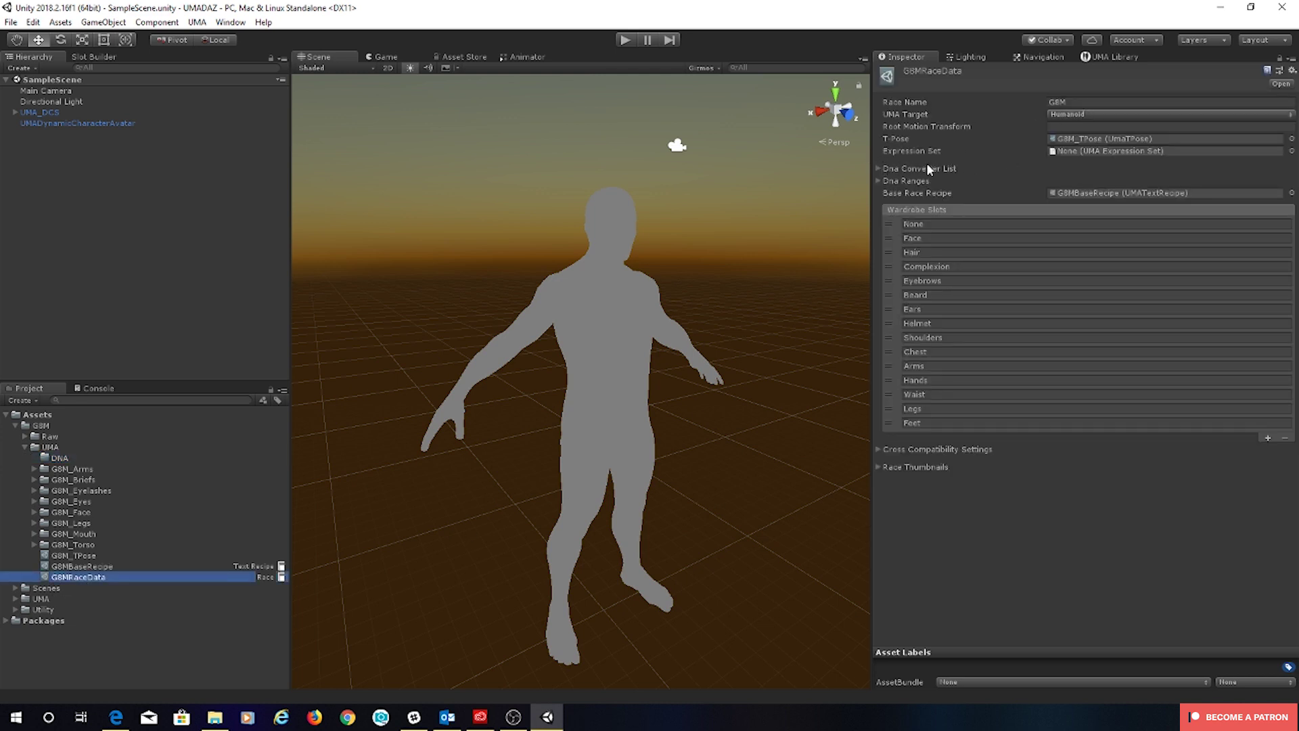
pyautogui.click(879, 169)
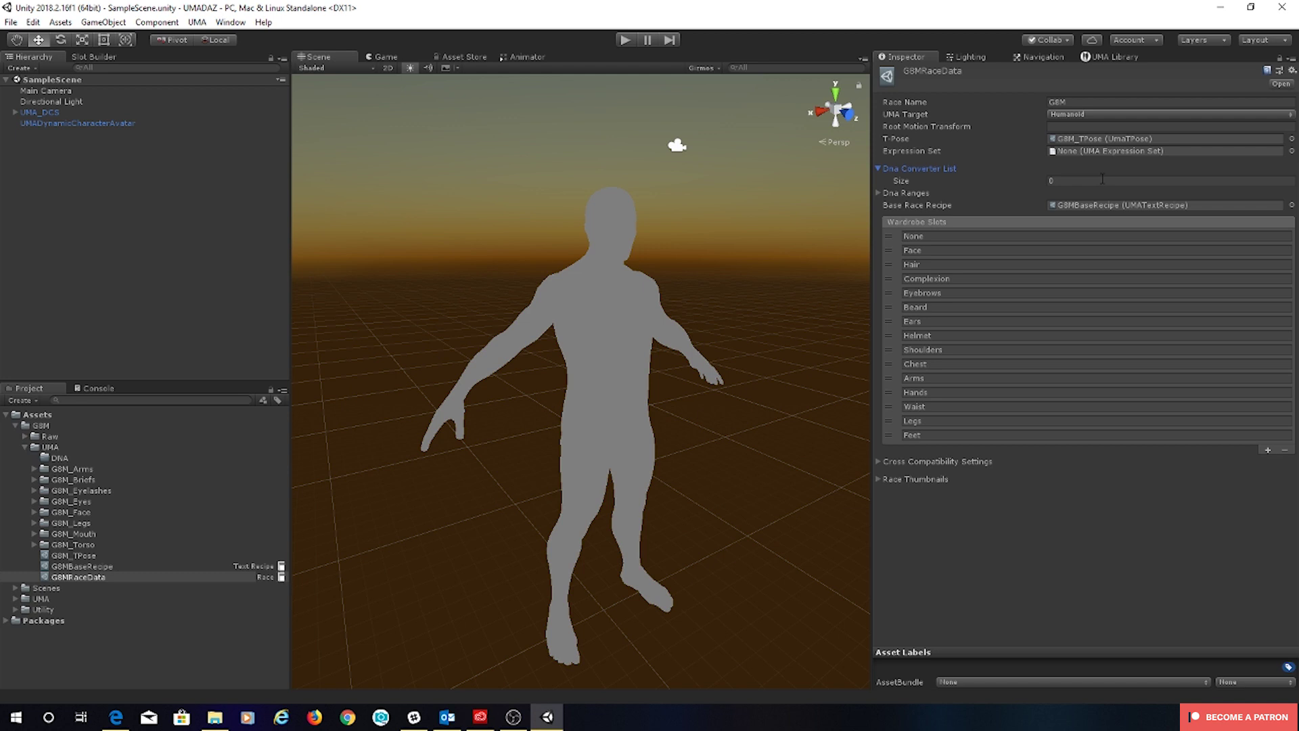
# - Create a Dynamic DNA Converter Behaviour via Create > UMA > DNA and rename it G8MDynamicDNAConverterBehaviour
pyautogui.click(60, 458)
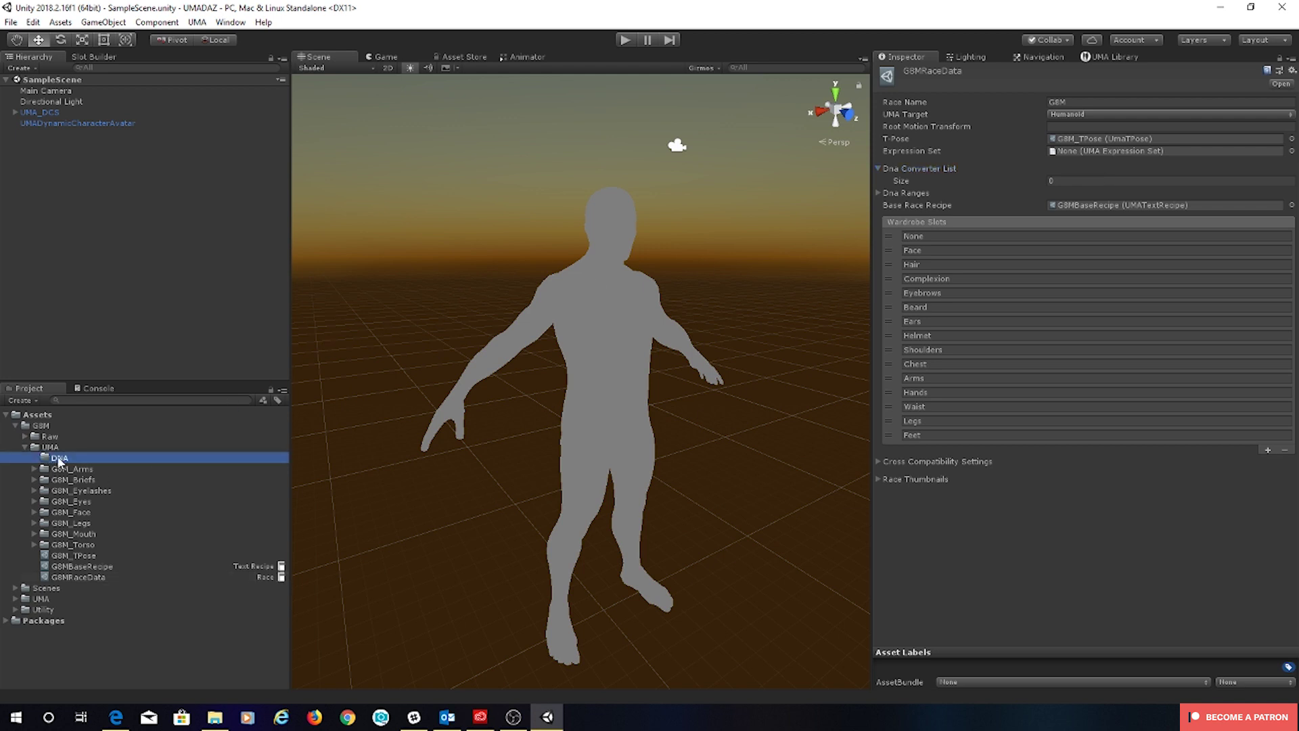
pyautogui.rightClick(61, 461)
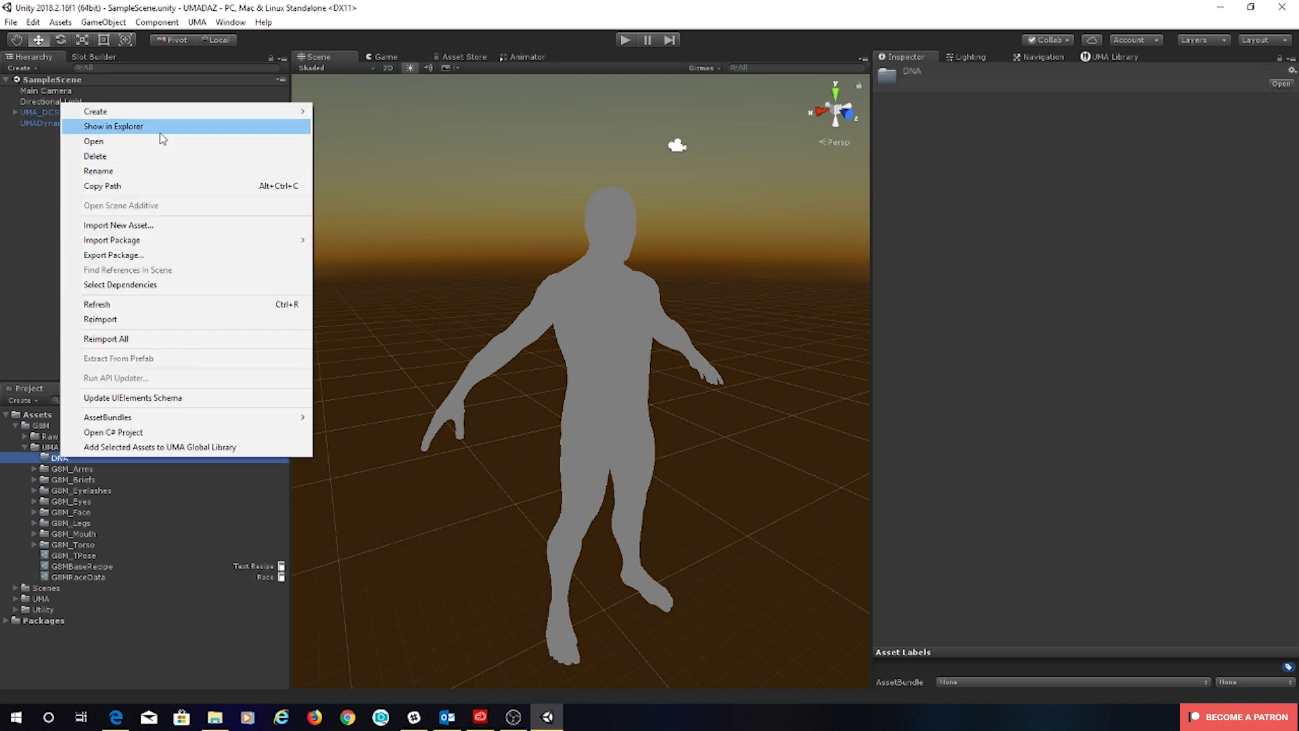
pyautogui.moveTo(284, 111)
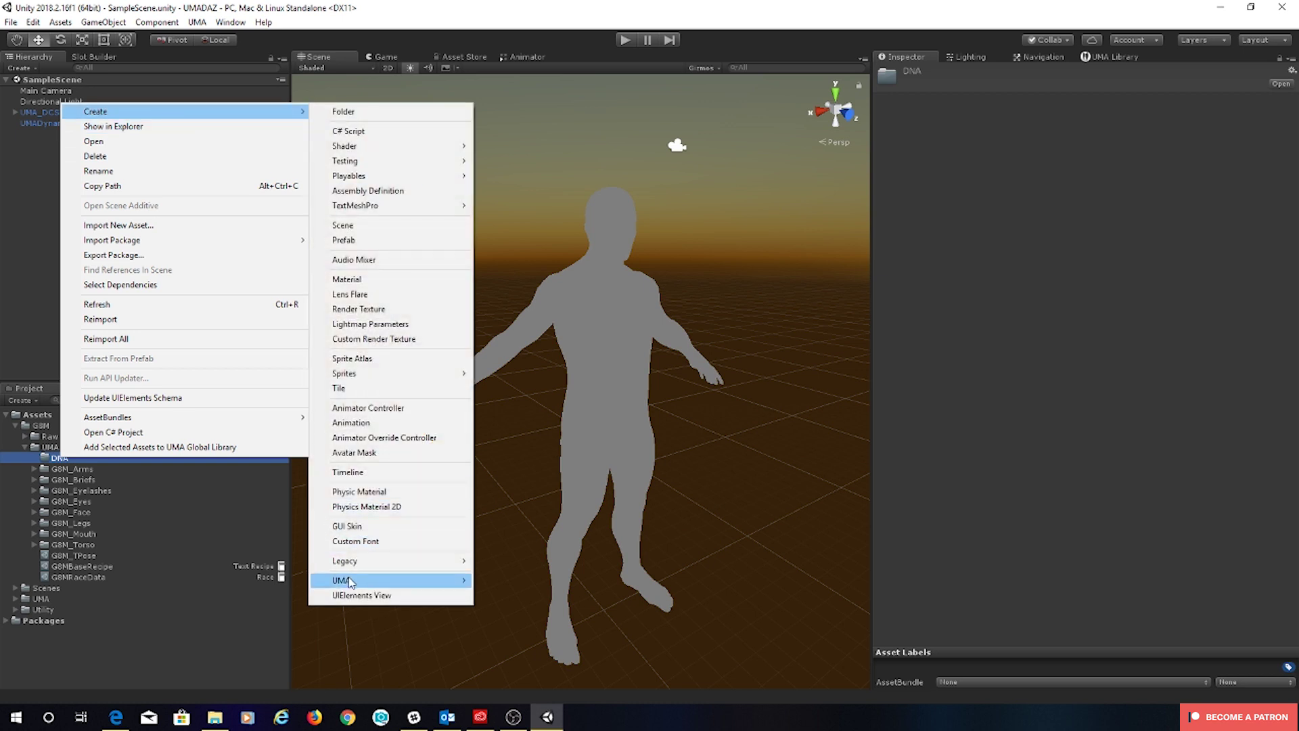
pyautogui.moveTo(349, 580)
pyautogui.moveTo(506, 626)
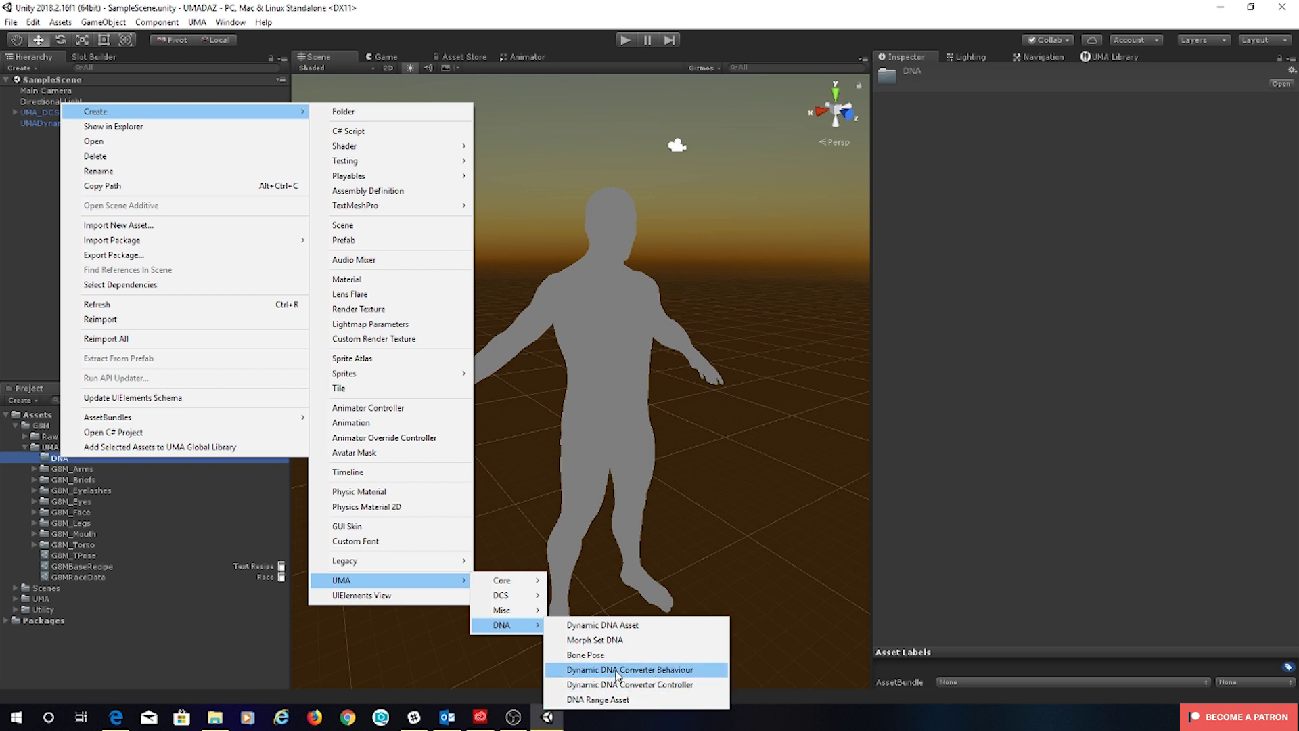
pyautogui.click(654, 670)
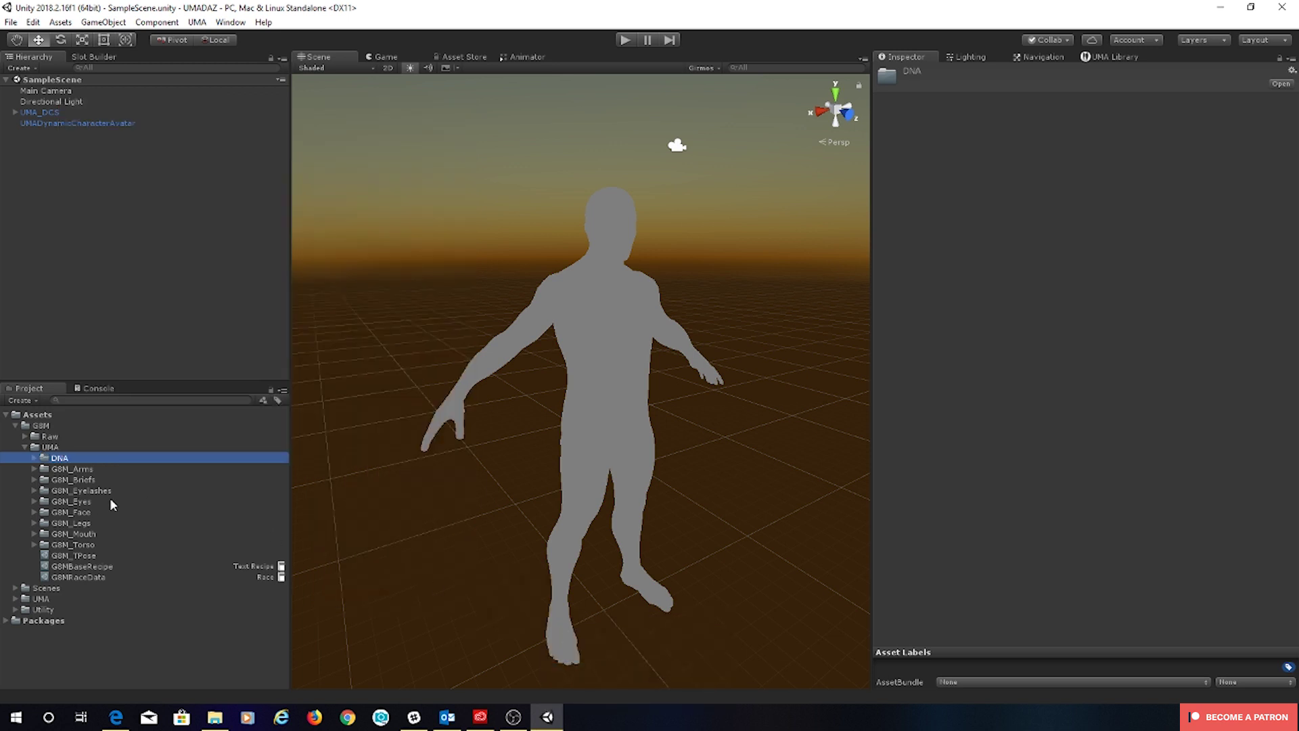
pyautogui.click(34, 458)
pyautogui.click(80, 469)
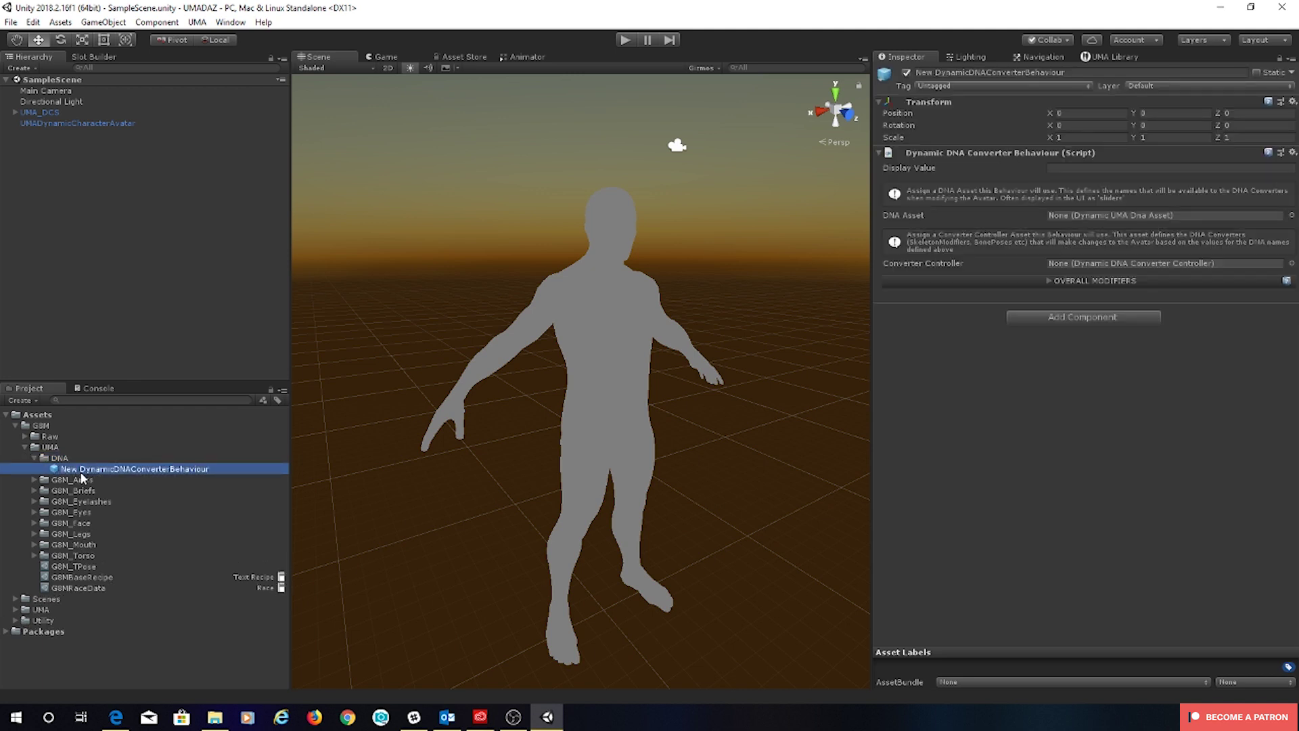
pyautogui.press('F2')
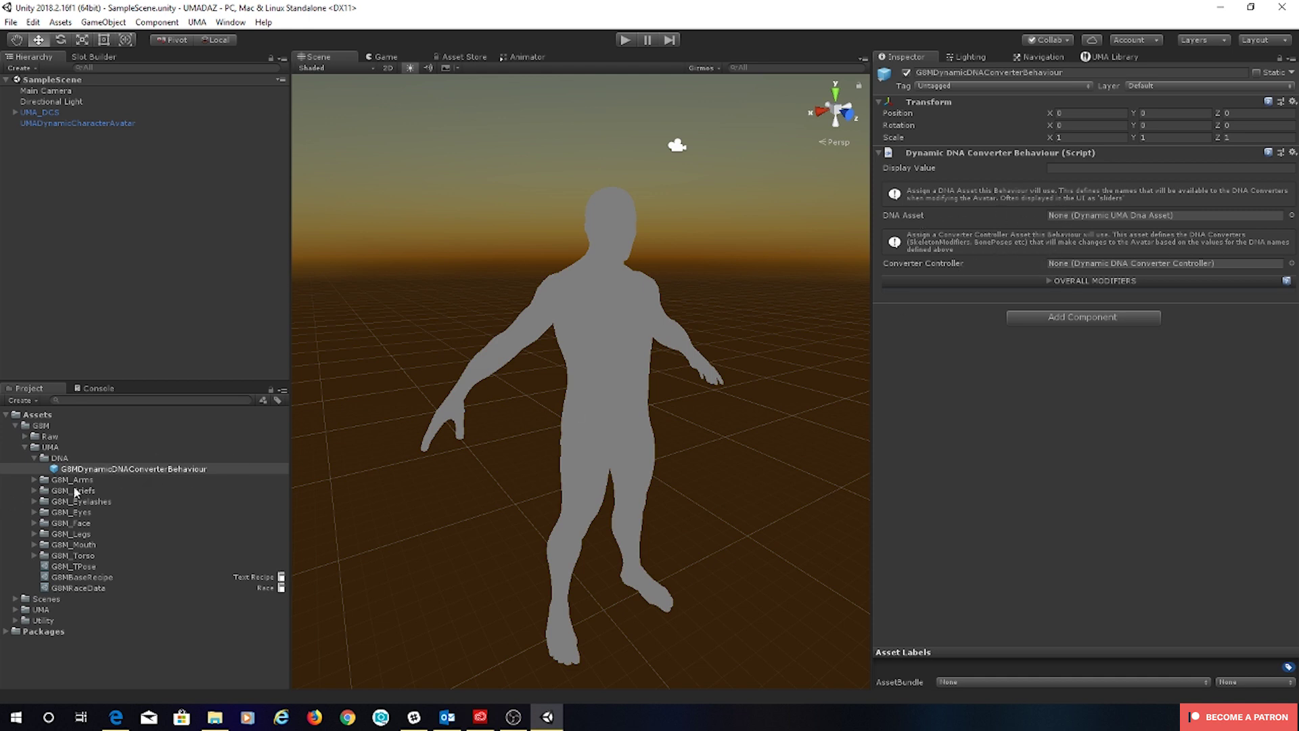
# - Drag G8MDynamicDNAConverterBehaviour into G8MRaceData's Dna Converter List, then reselect the behaviour asset
pyautogui.click(76, 588)
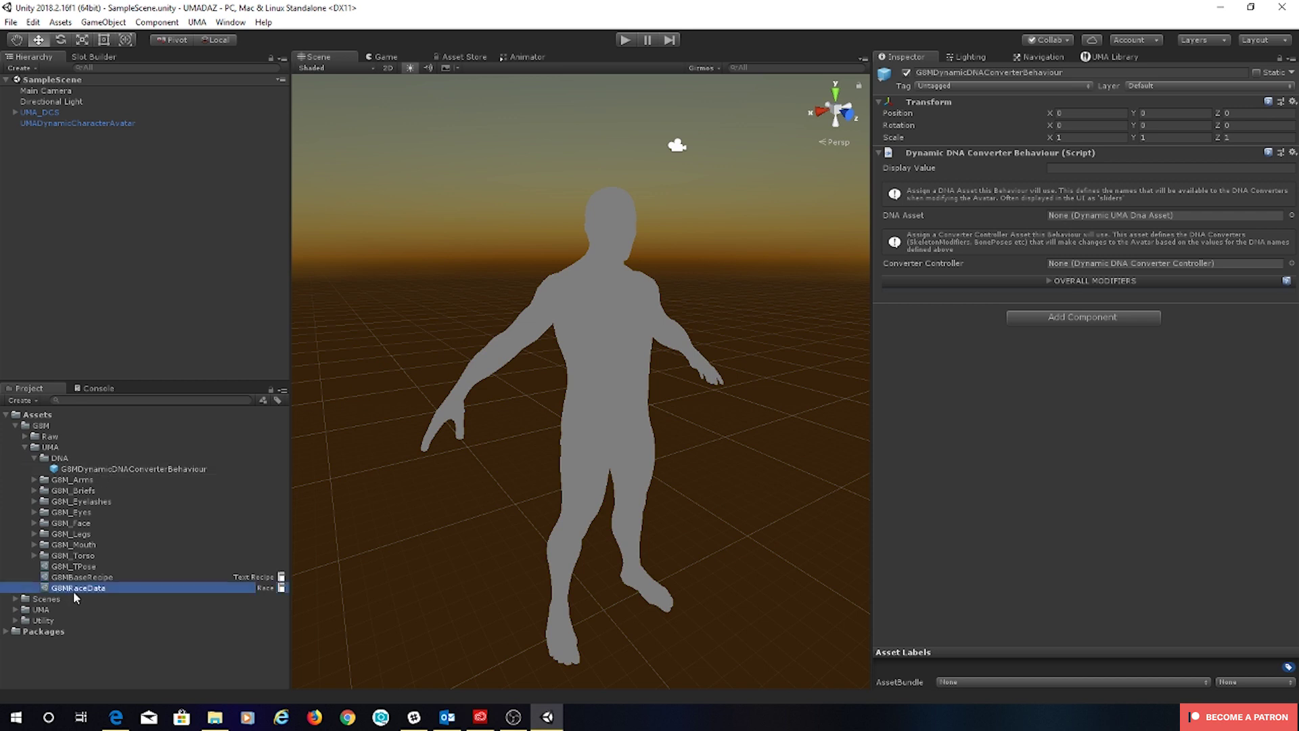
pyautogui.moveTo(76, 475); pyautogui.dragTo(423, 444)
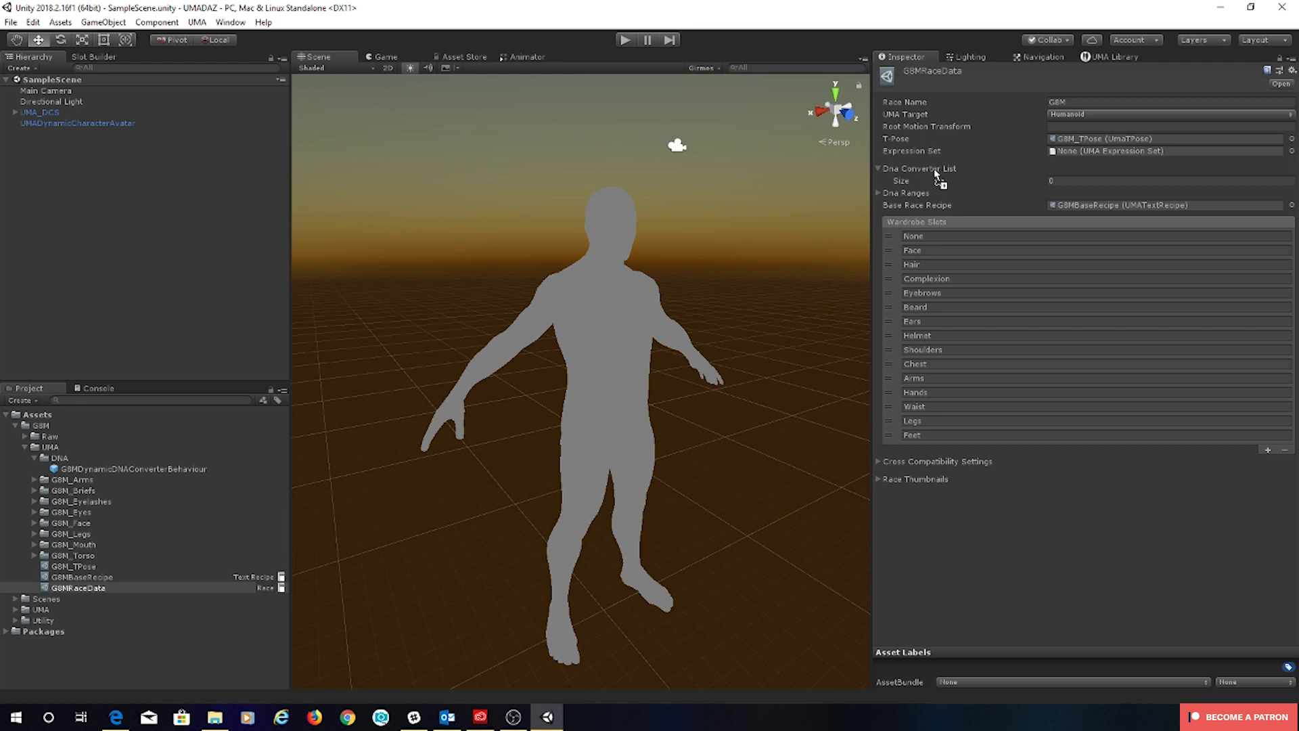
pyautogui.moveTo(937, 177); pyautogui.dragTo(936, 173)
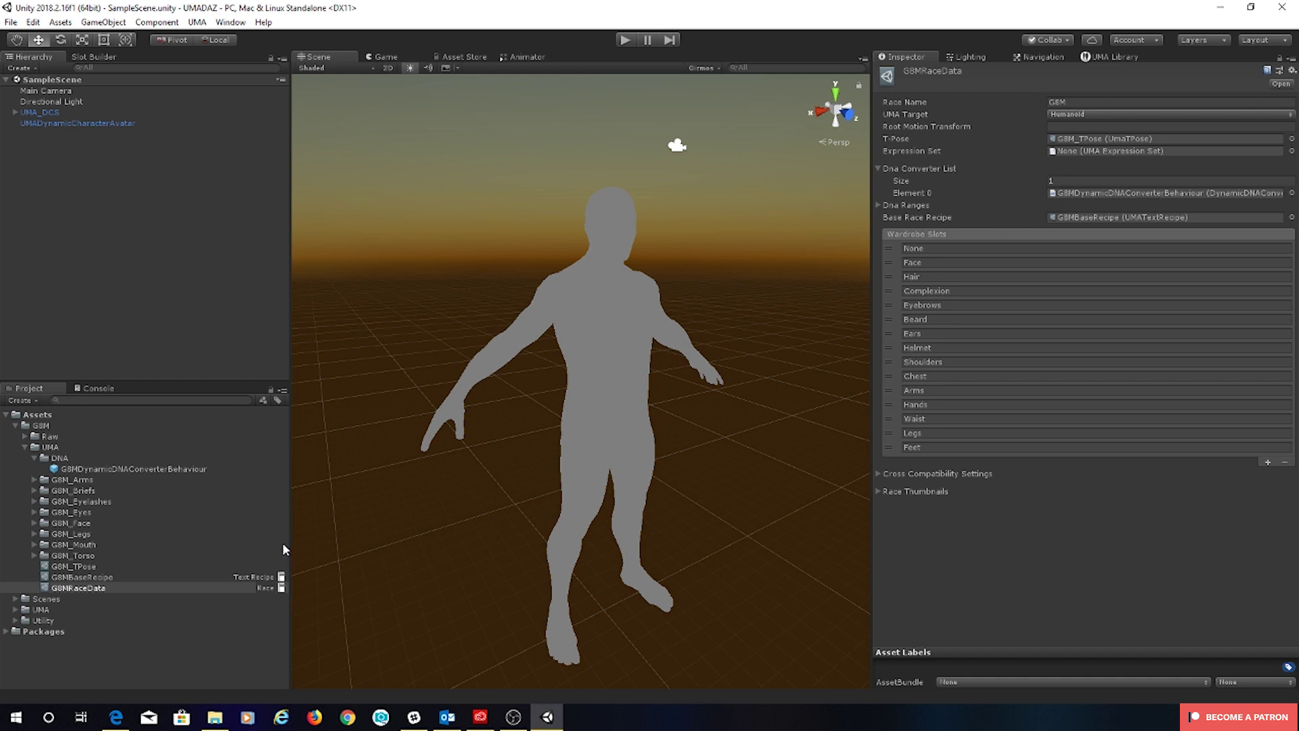
pyautogui.click(99, 469)
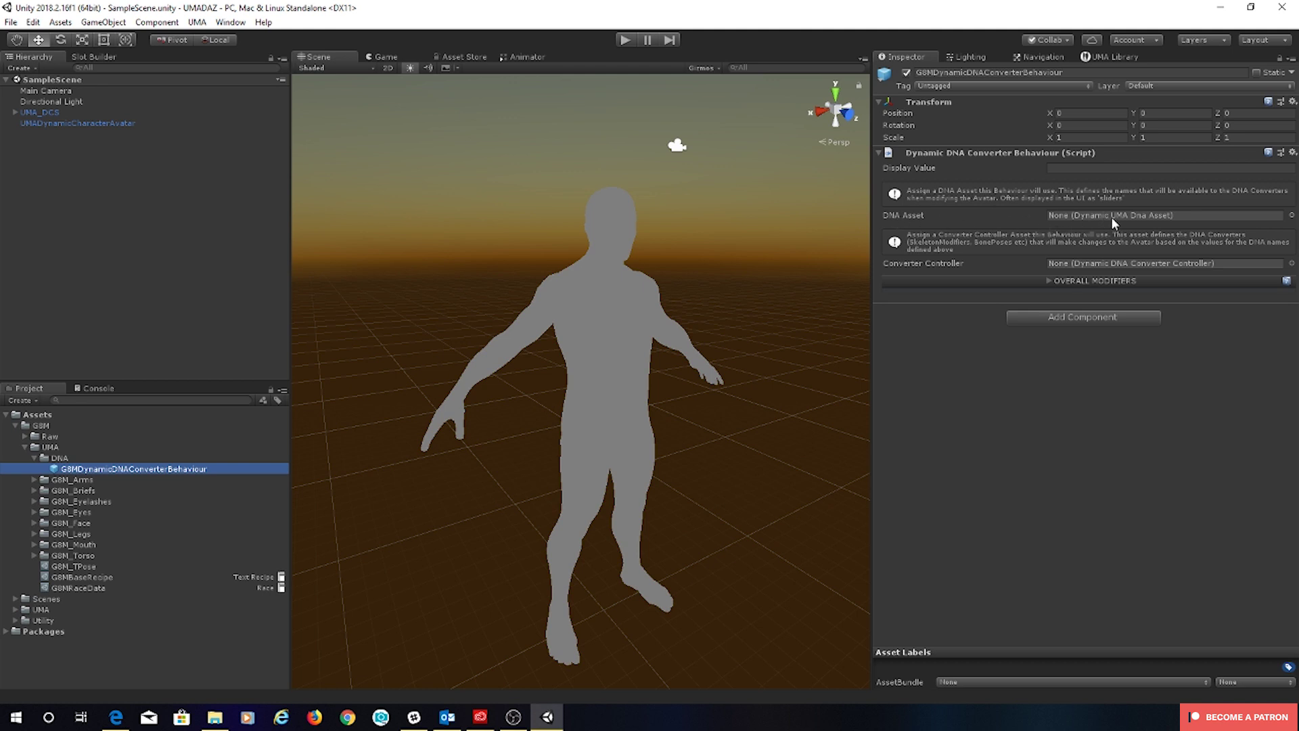
# - Create a Dynamic DNA Asset in the DNA folder and rename it G8MDynamicUMADnaAsset
pyautogui.click(61, 458)
pyautogui.rightClick(74, 460)
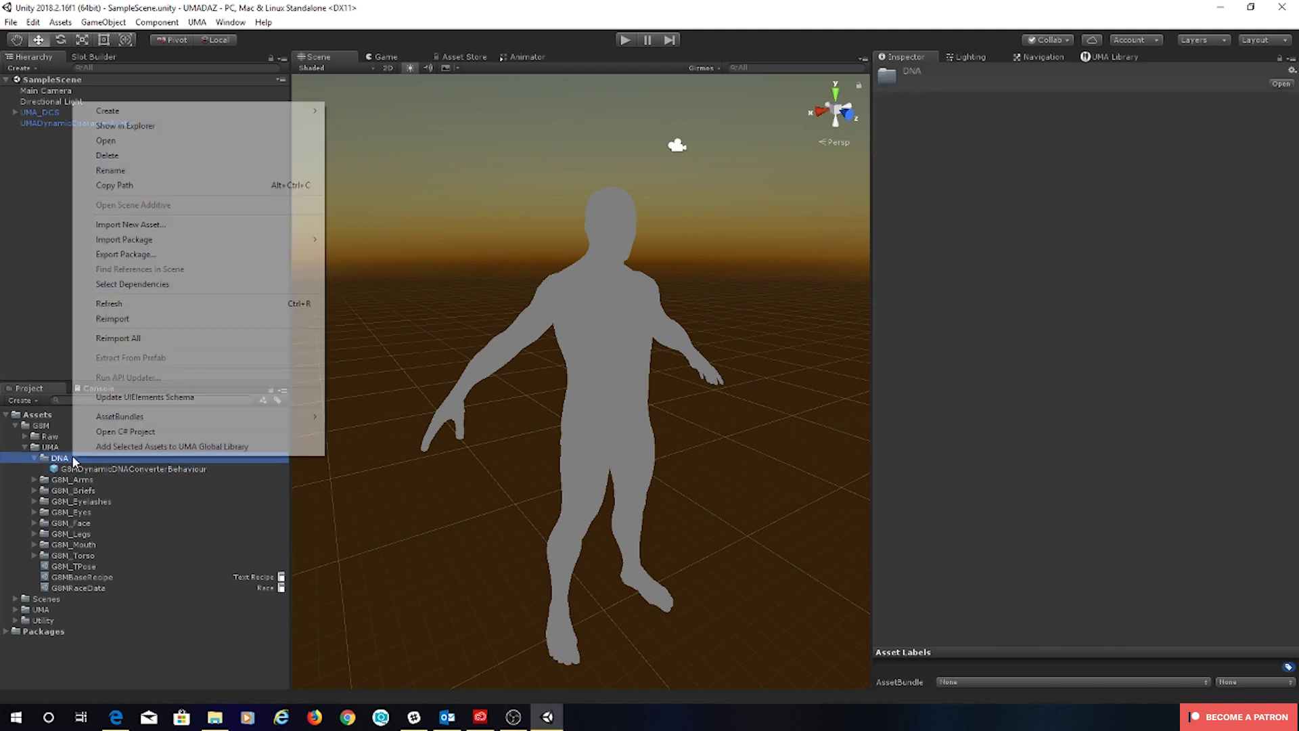
pyautogui.moveTo(247, 112)
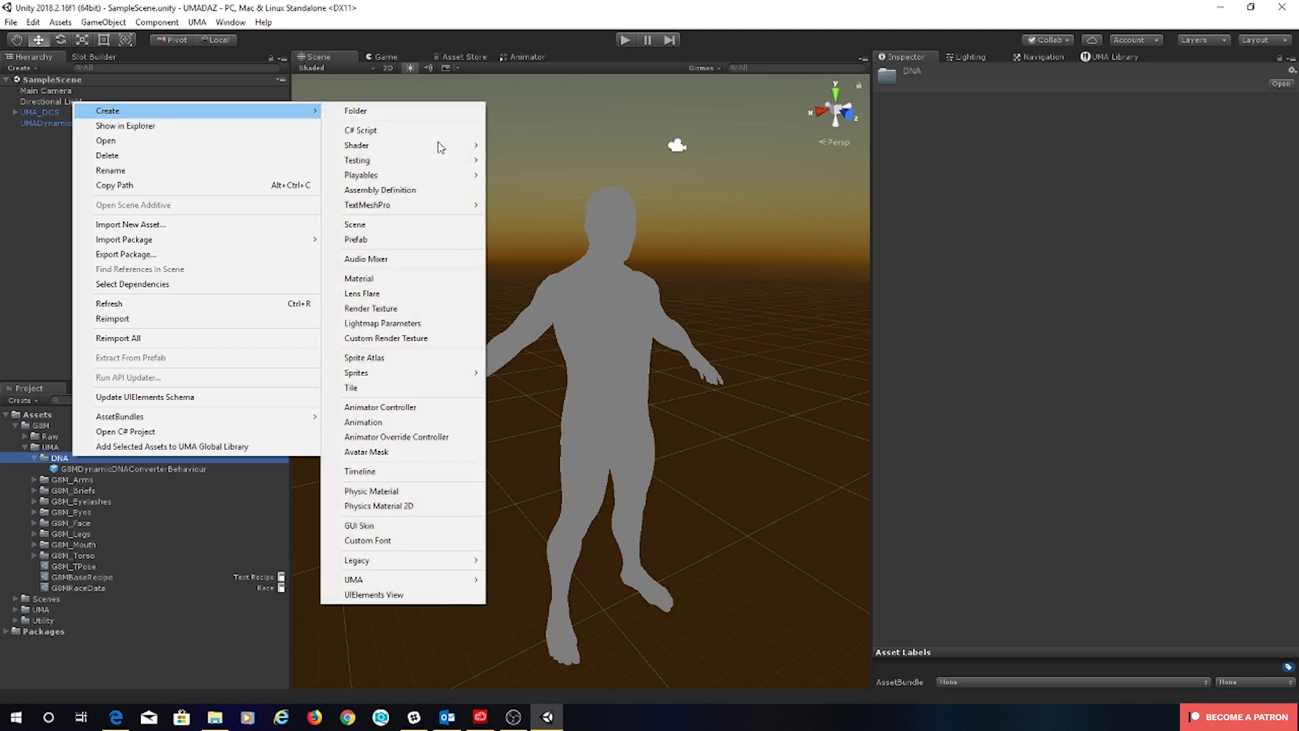
pyautogui.moveTo(437, 584)
pyautogui.moveTo(541, 628)
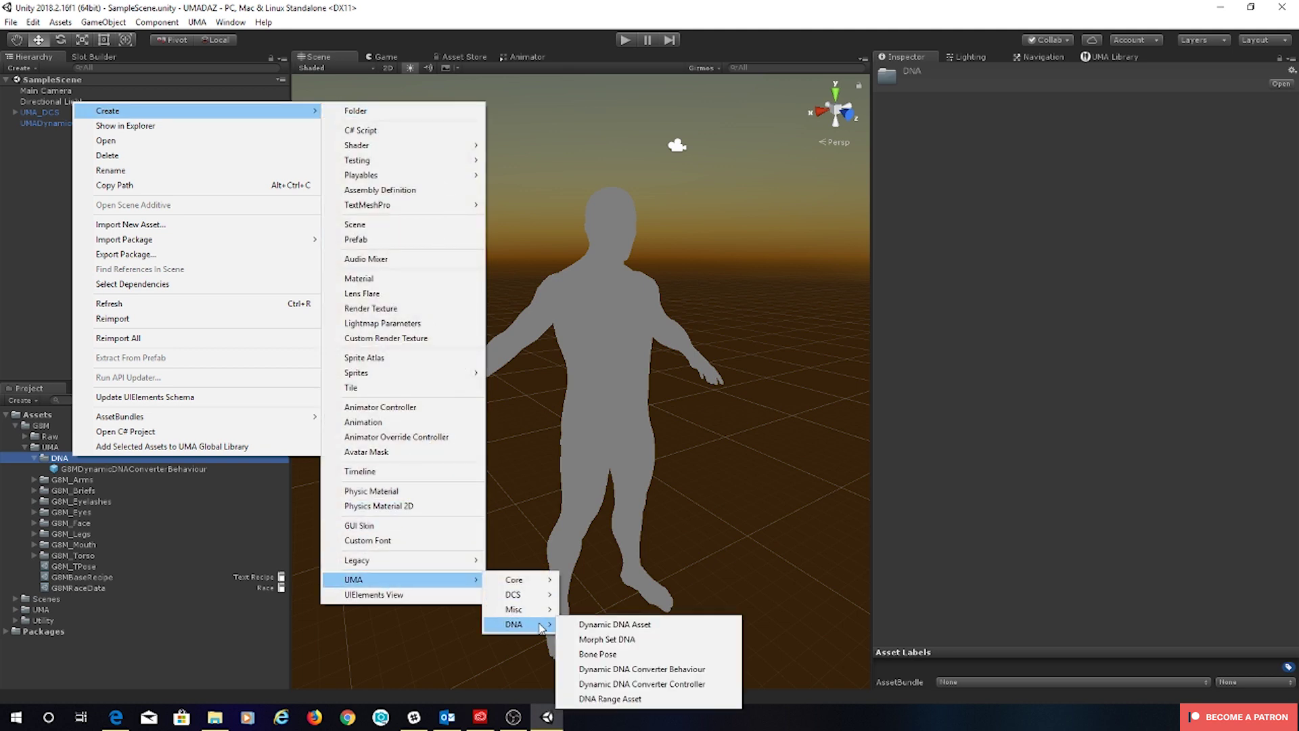
pyautogui.click(608, 626)
pyautogui.press('Return')
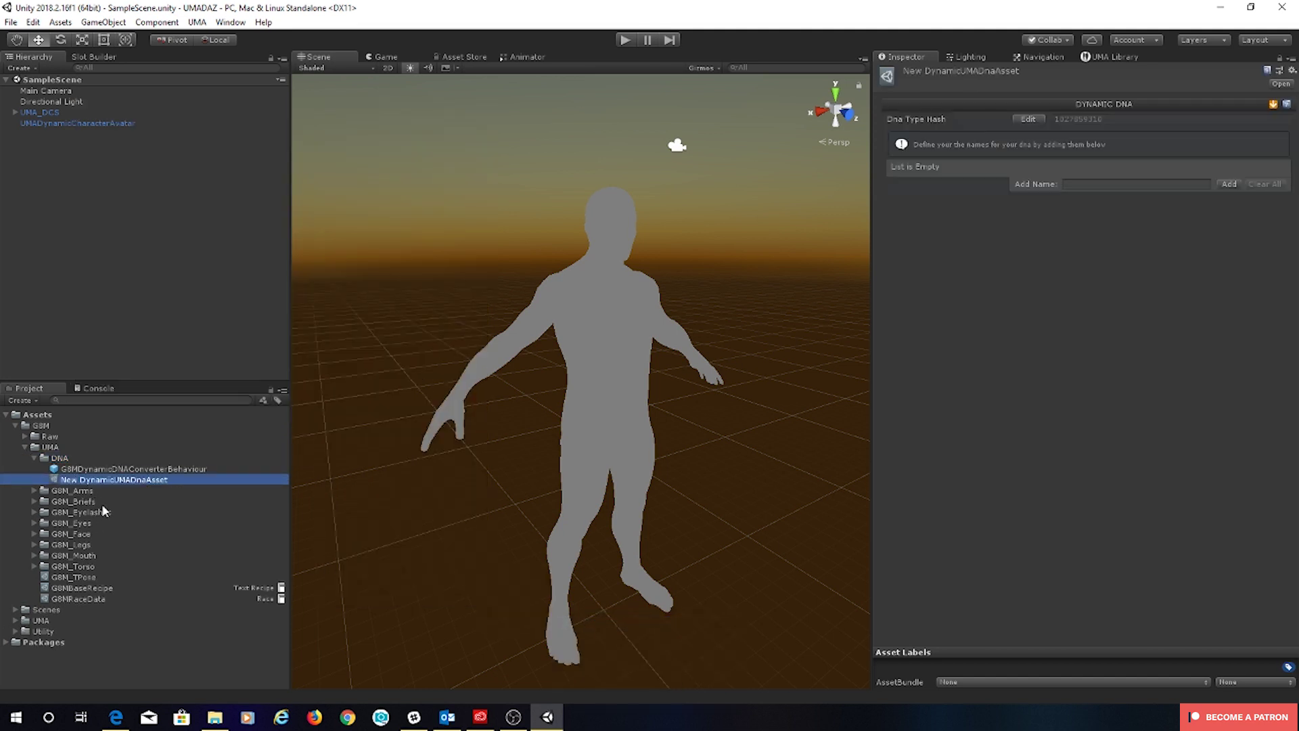
pyautogui.click(80, 482)
pyautogui.moveTo(80, 482); pyautogui.dragTo(36, 479)
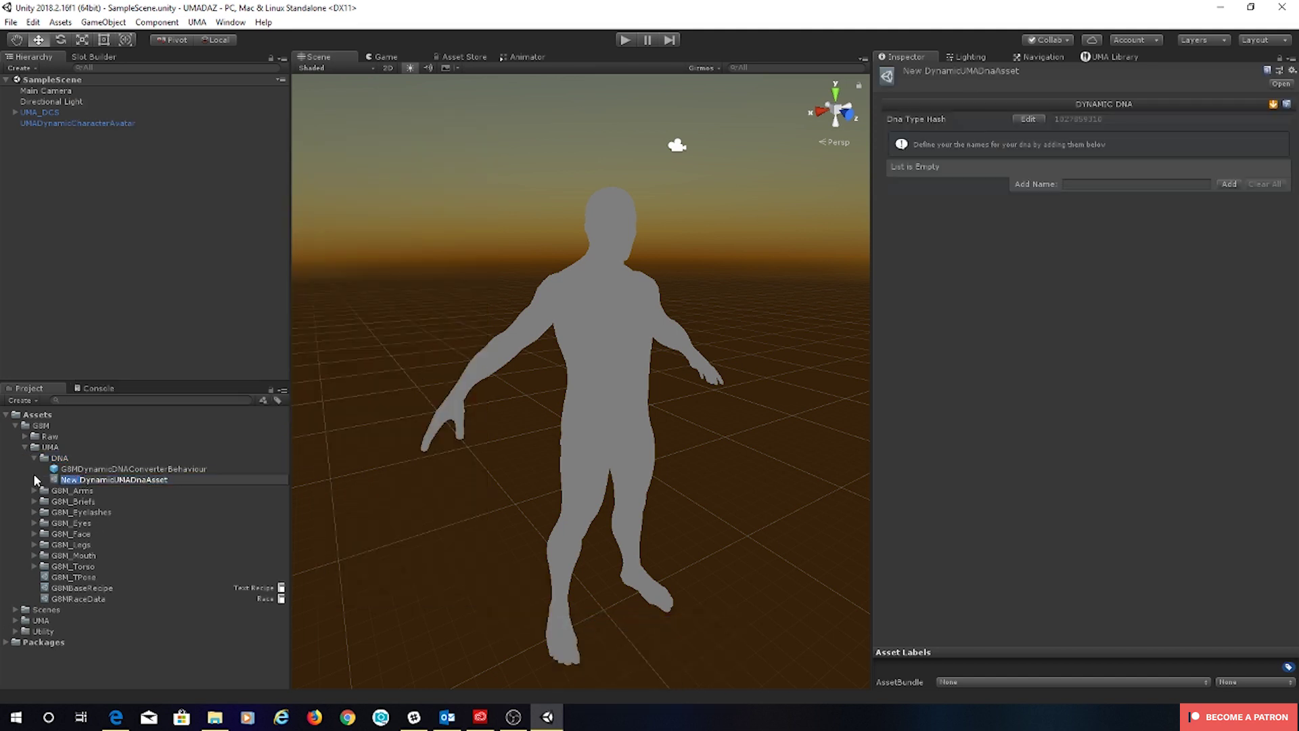
pyautogui.write('G8M')
pyautogui.press('Return')
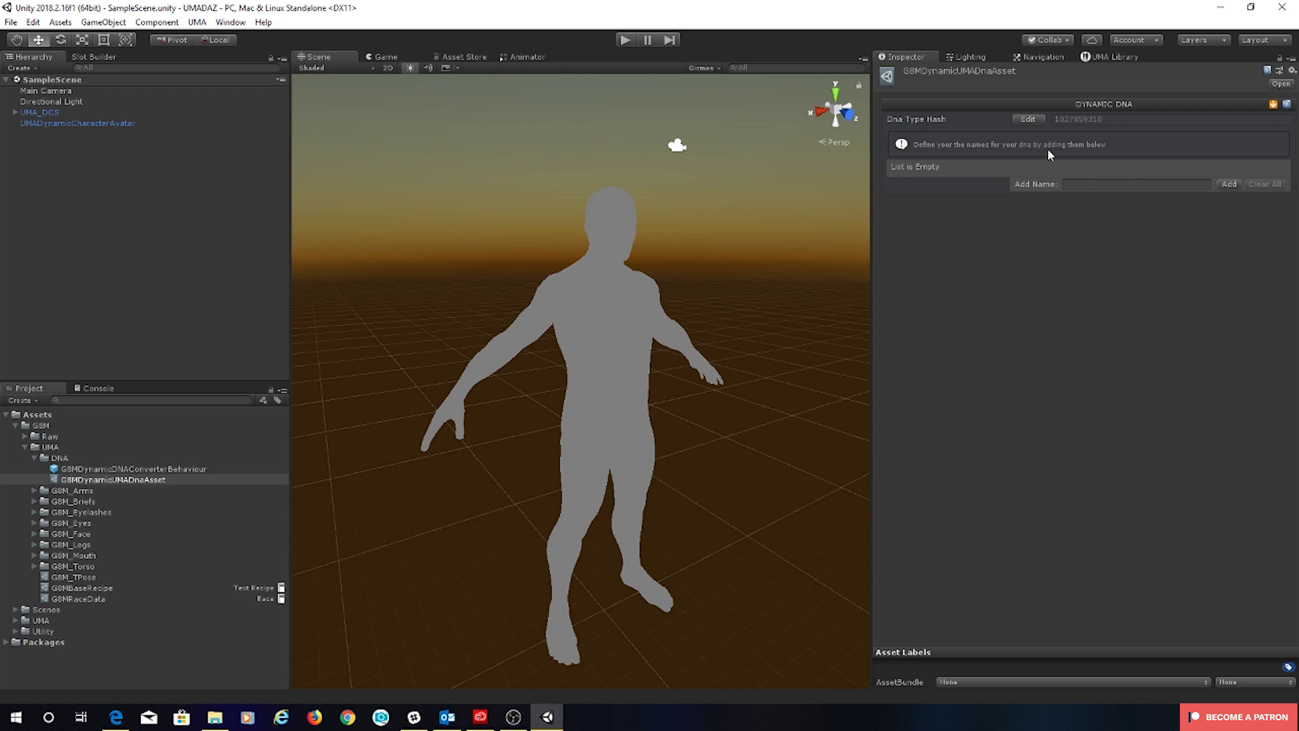
# - Add the DNA name Muscular and assign the asset as the behaviour's DNA Asset
pyautogui.click(1127, 186)
pyautogui.write('Muscular')
pyautogui.click(1228, 184)
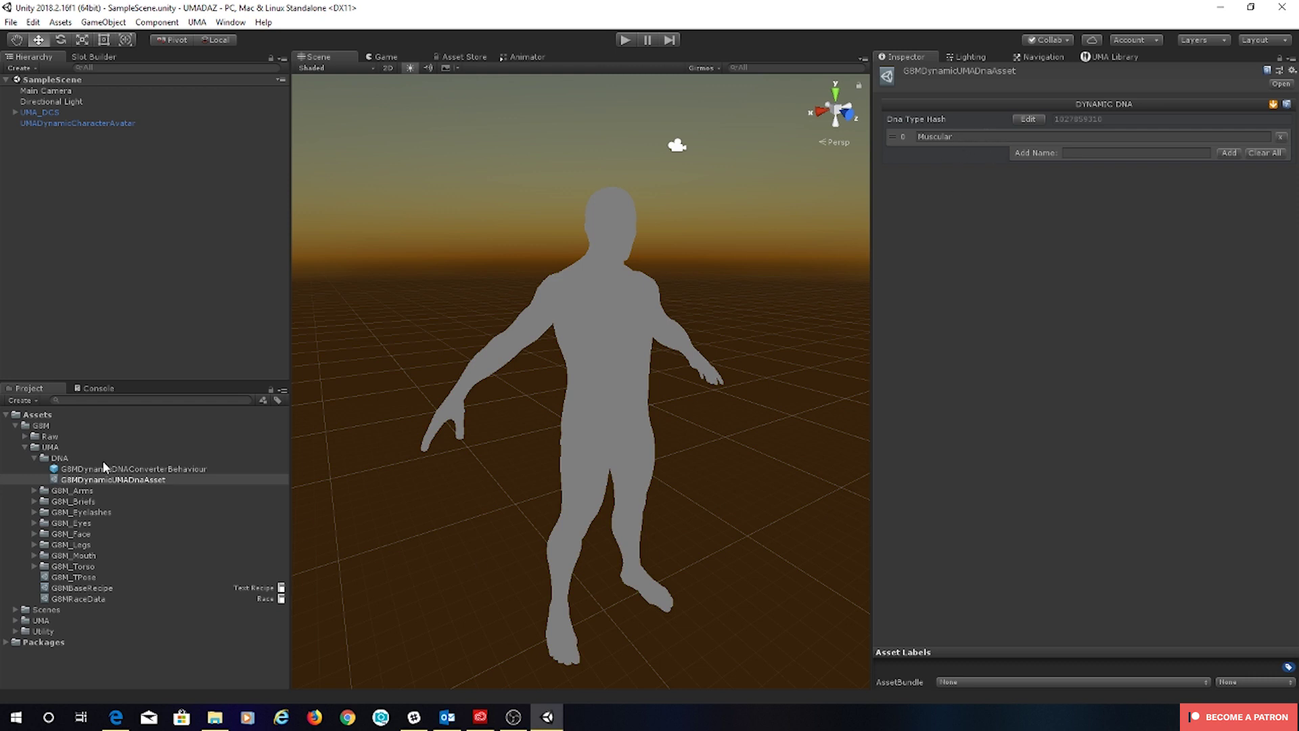
pyautogui.click(164, 468)
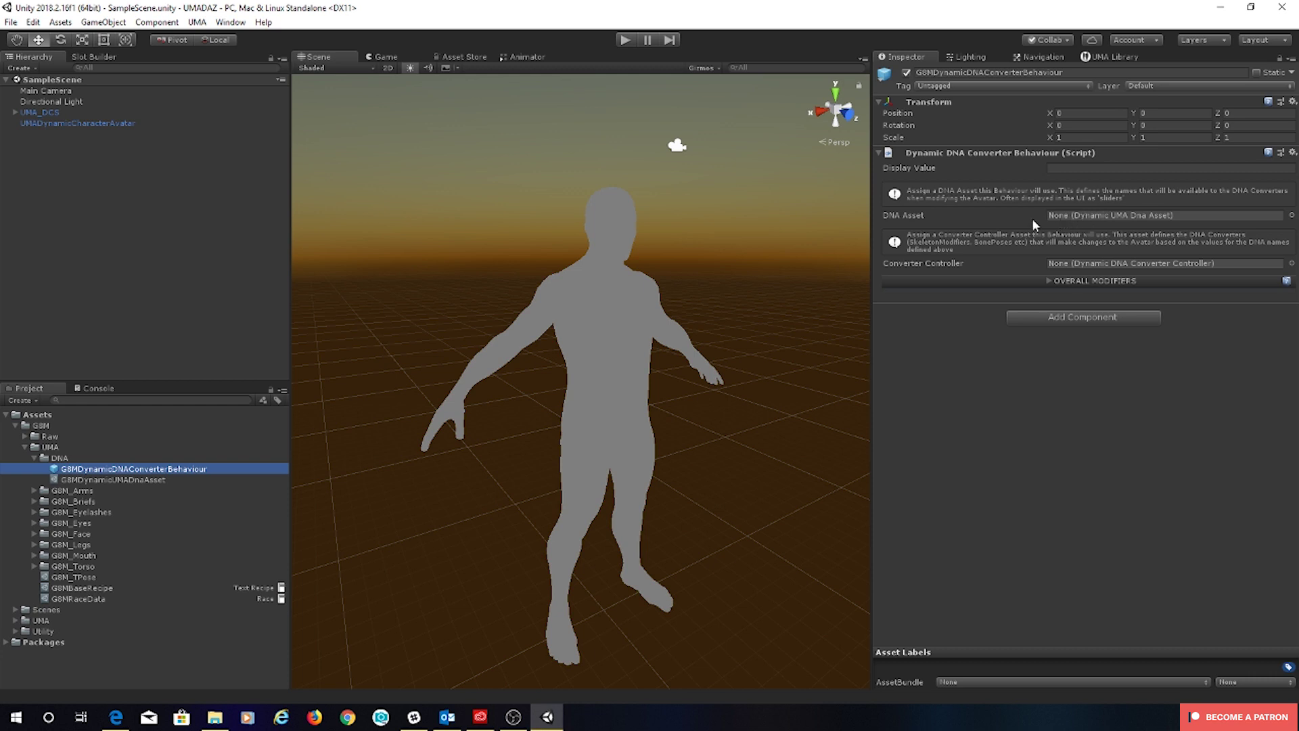
pyautogui.moveTo(105, 480); pyautogui.dragTo(1168, 217)
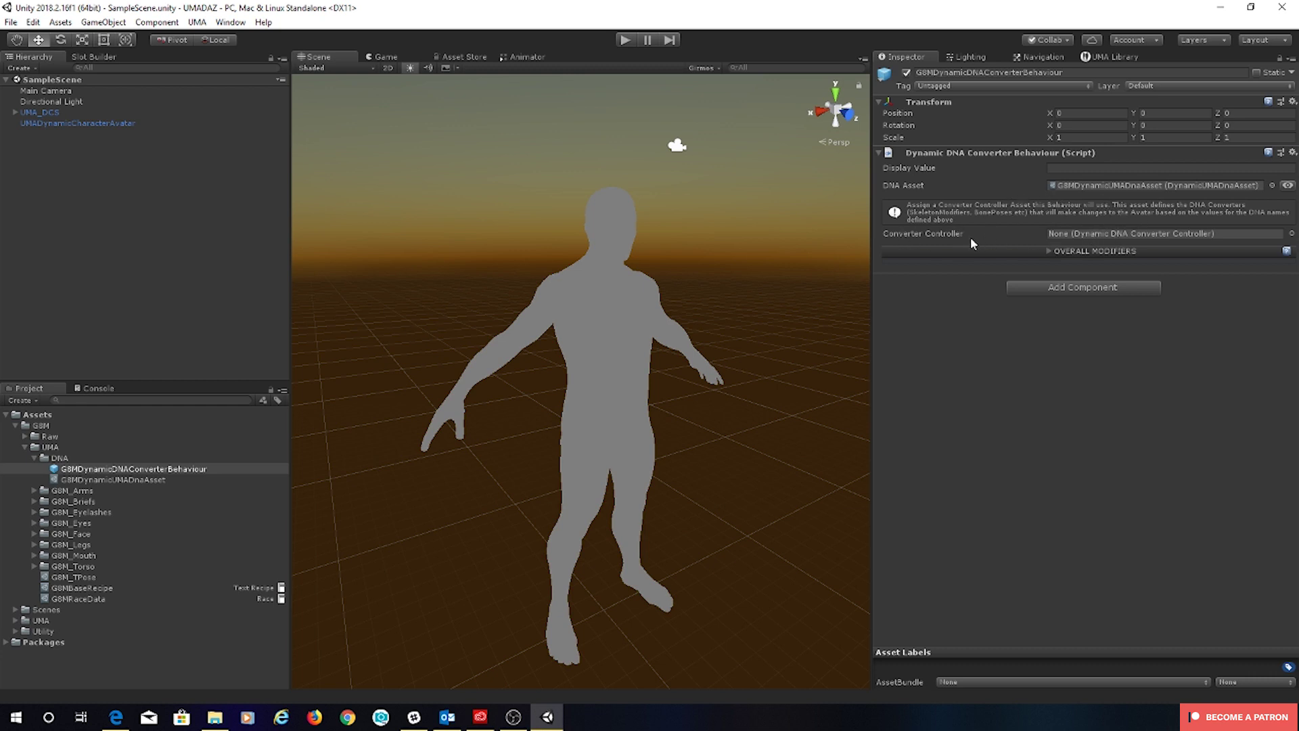
# - Create a Dynamic DNA Converter Controller in DNA and rename it G8MDynamicDNAConverterController
pyautogui.click(76, 458)
pyautogui.rightClick(75, 456)
pyautogui.moveTo(298, 118)
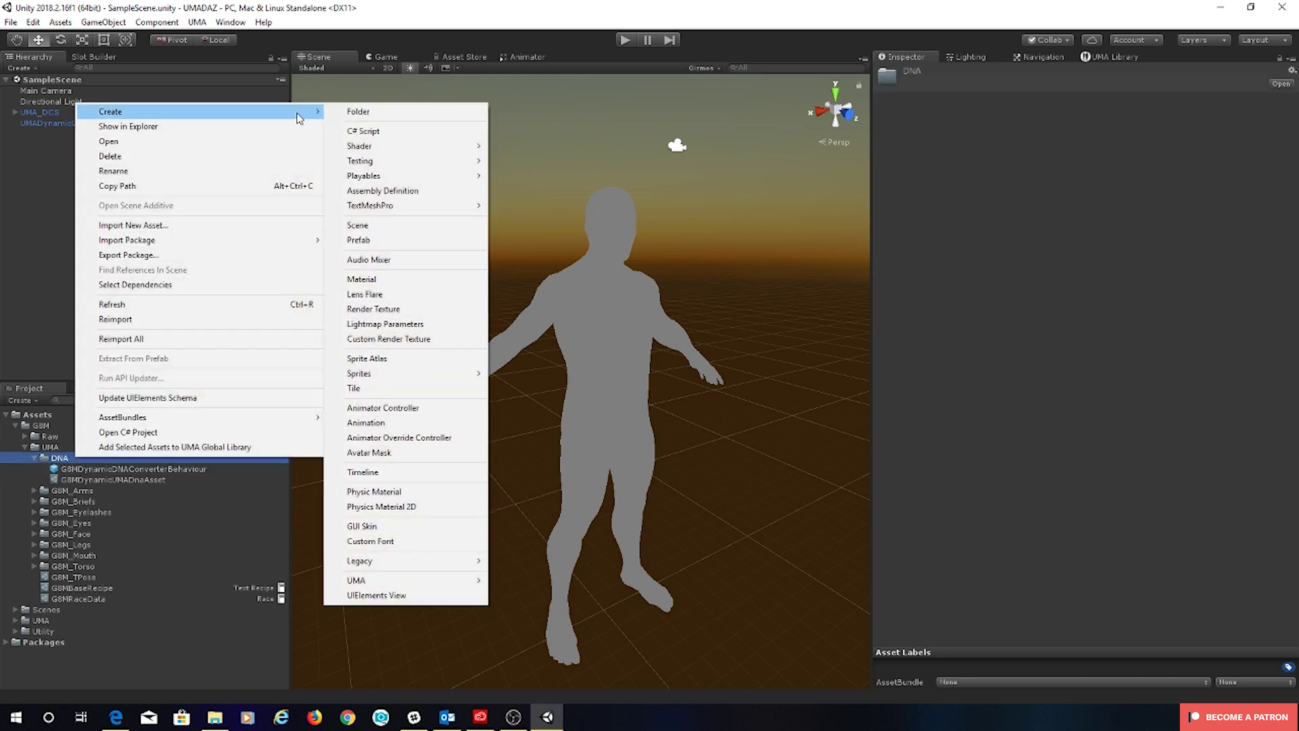
pyautogui.moveTo(435, 582)
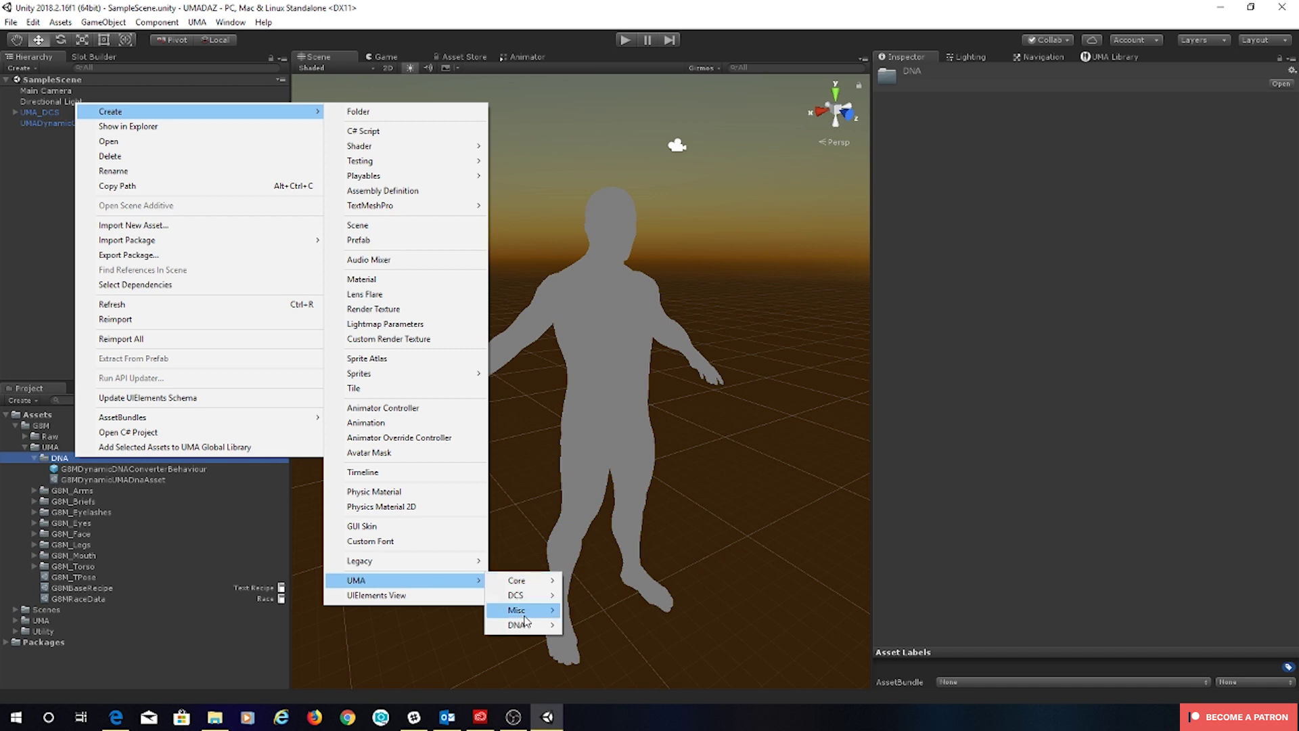
pyautogui.moveTo(521, 625)
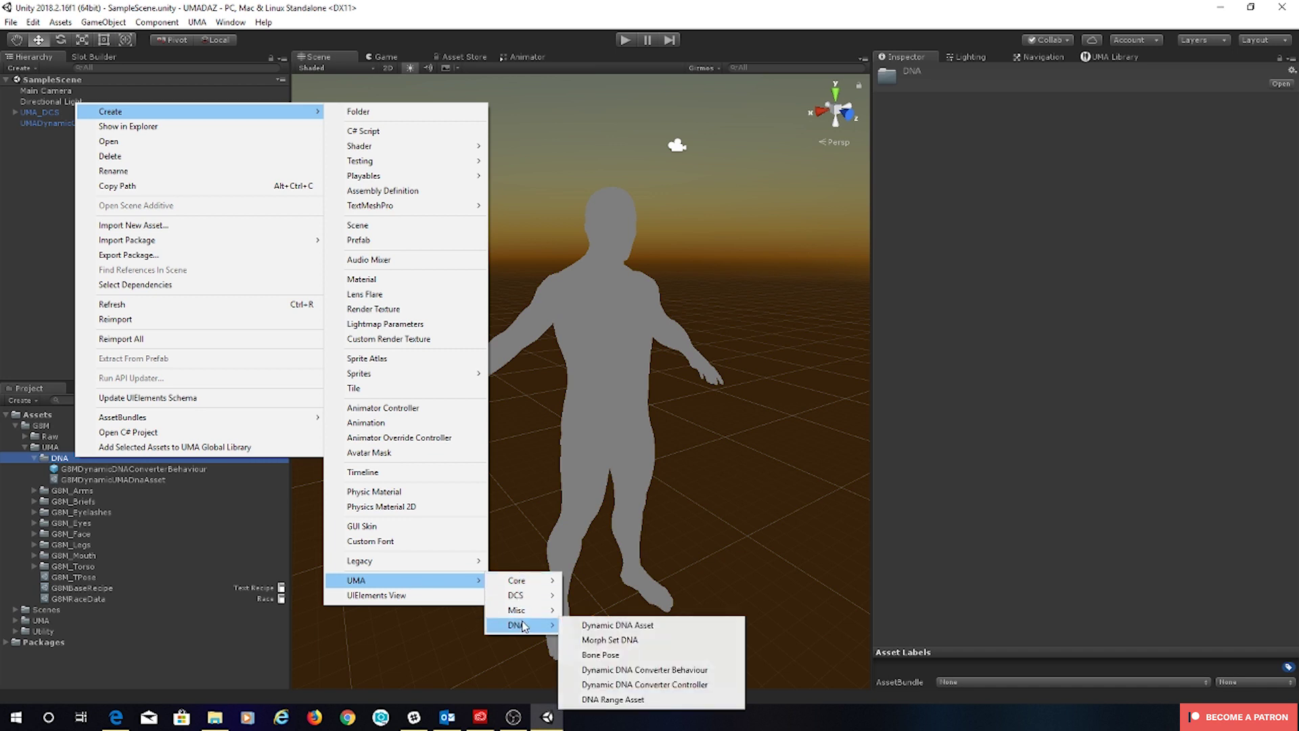
pyautogui.click(644, 684)
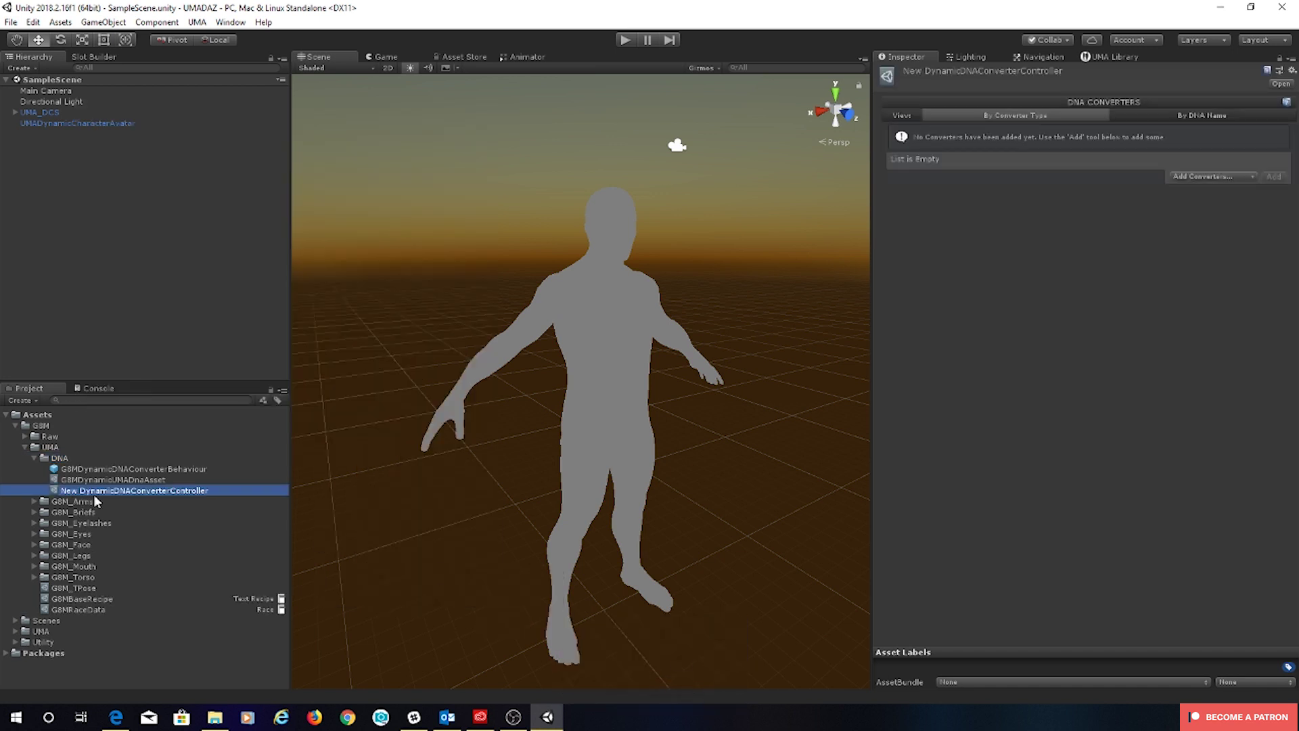
pyautogui.click(86, 492)
pyautogui.moveTo(79, 491); pyautogui.dragTo(51, 494)
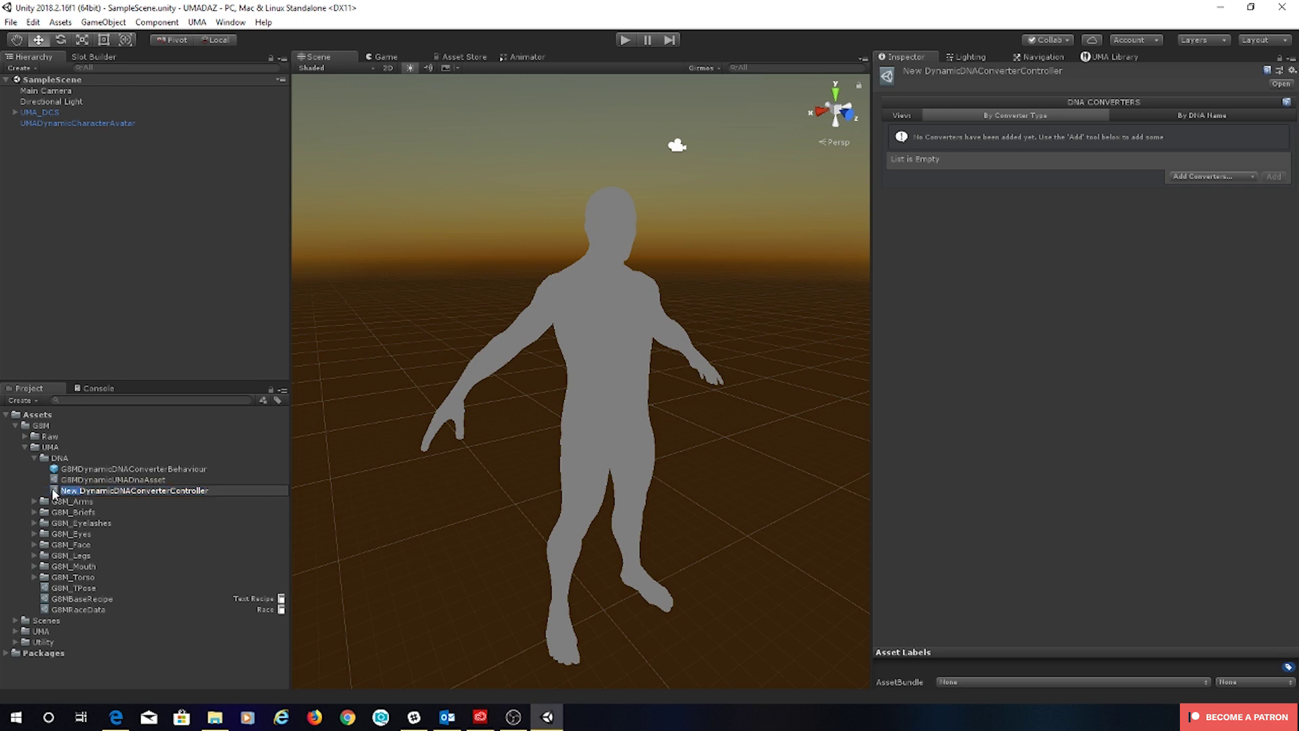
pyautogui.write('G8M')
pyautogui.press('Return')
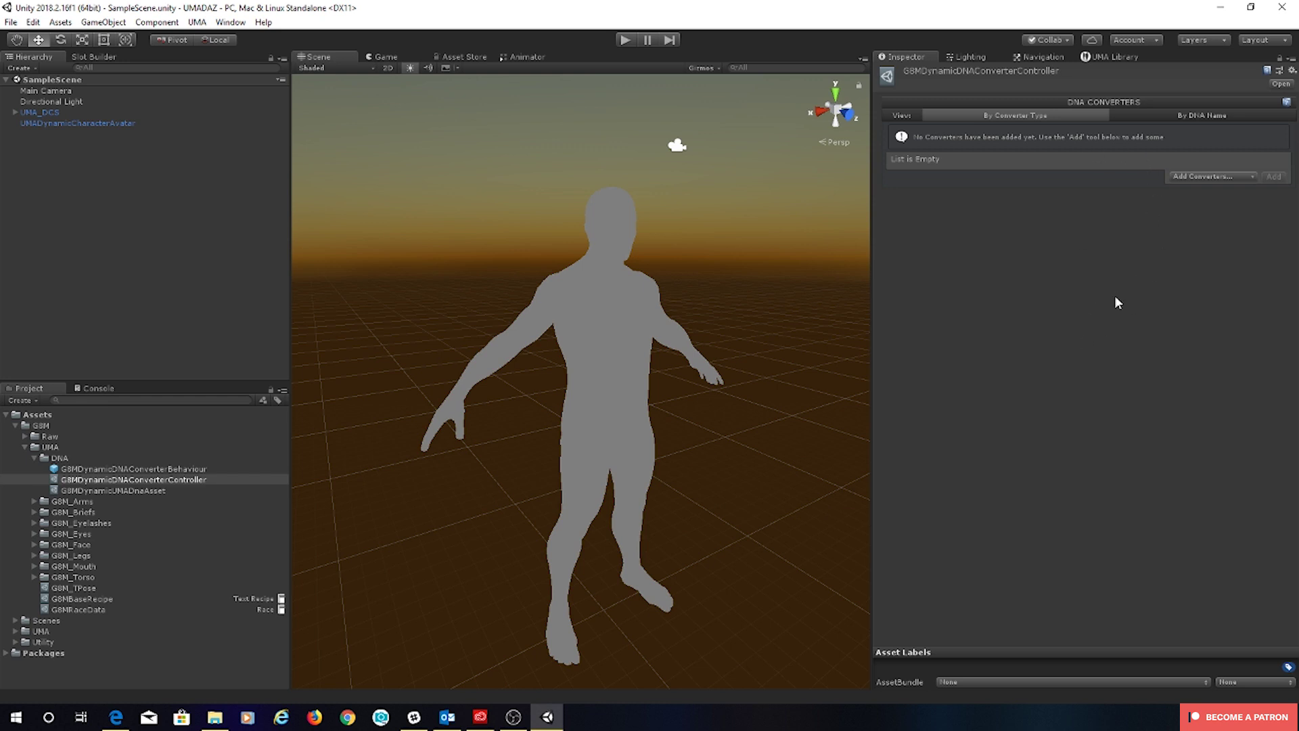
# - Assign the controller to the behaviour's Converter Controller field, then check G8MDynamicUMADnaAsset's DNA names
pyautogui.click(119, 469)
pyautogui.moveTo(111, 481); pyautogui.dragTo(1126, 235)
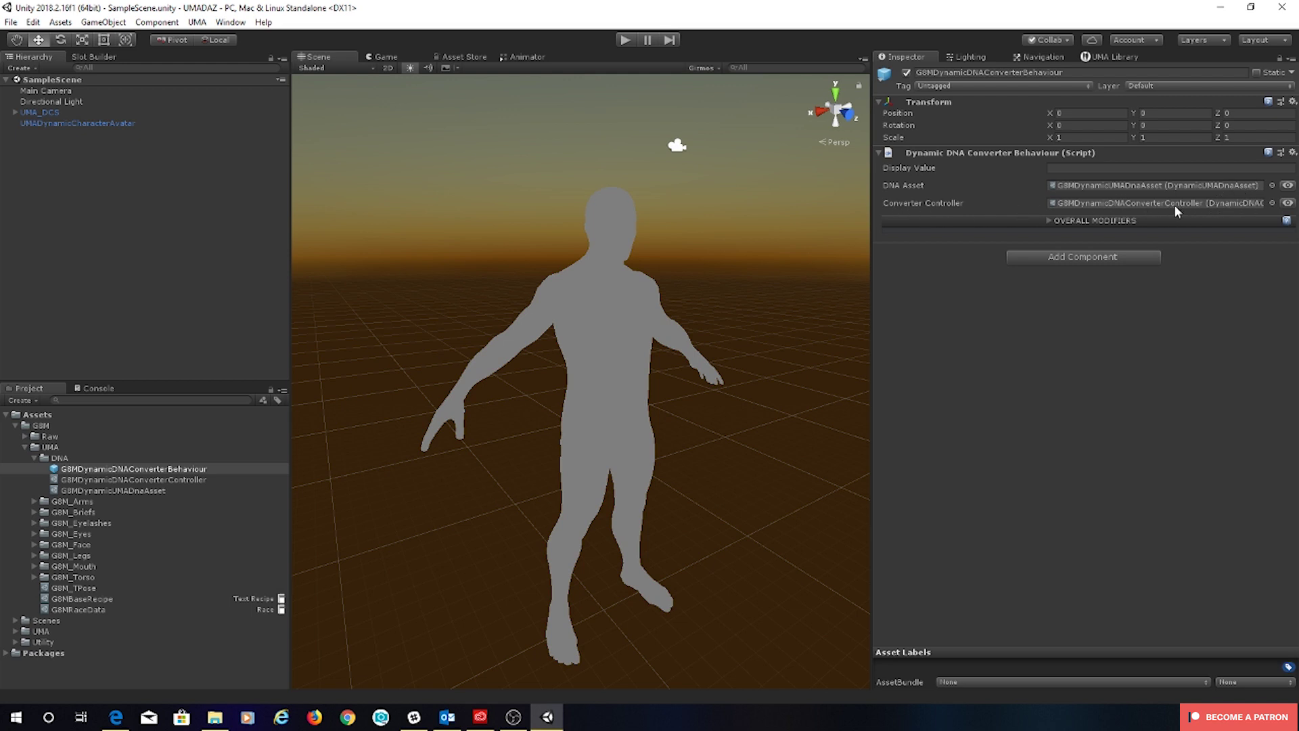
pyautogui.click(90, 490)
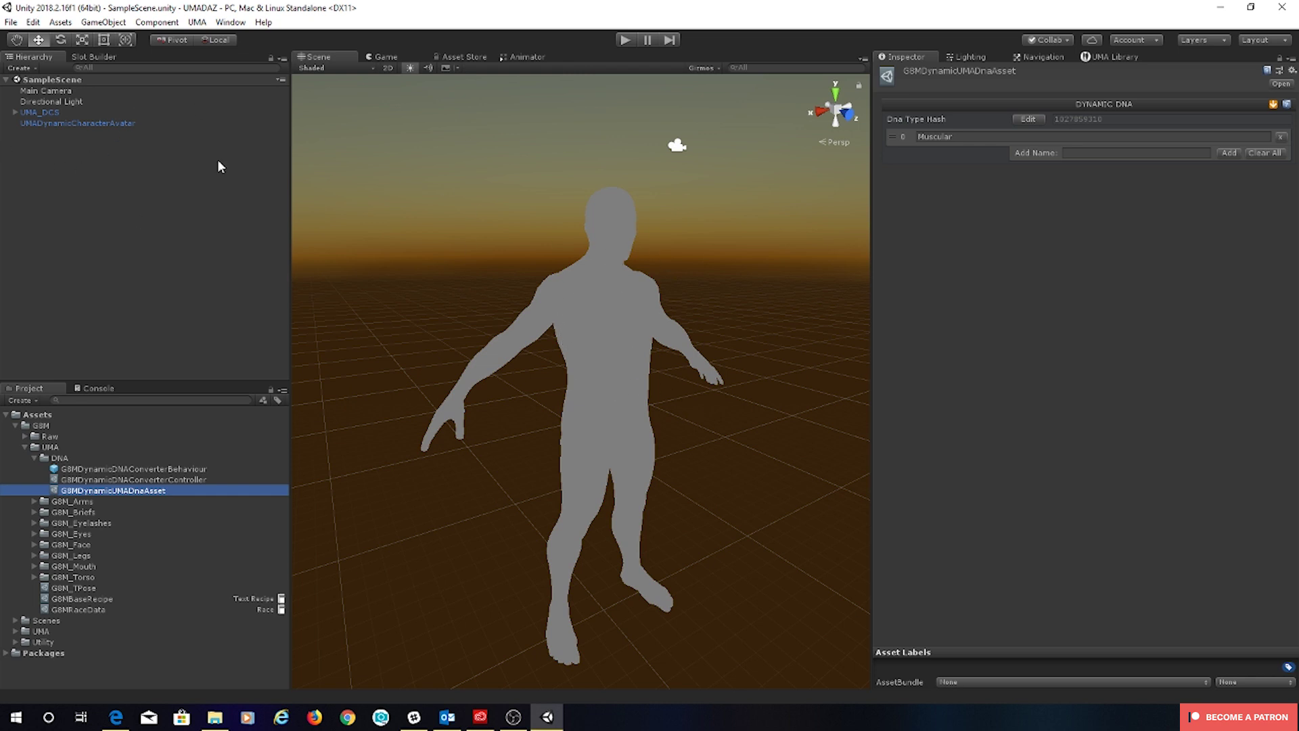
# - Run play mode, raise the avatar's Muscular DNA to about 0.81, and expand its bones toward the hips
pyautogui.click(624, 41)
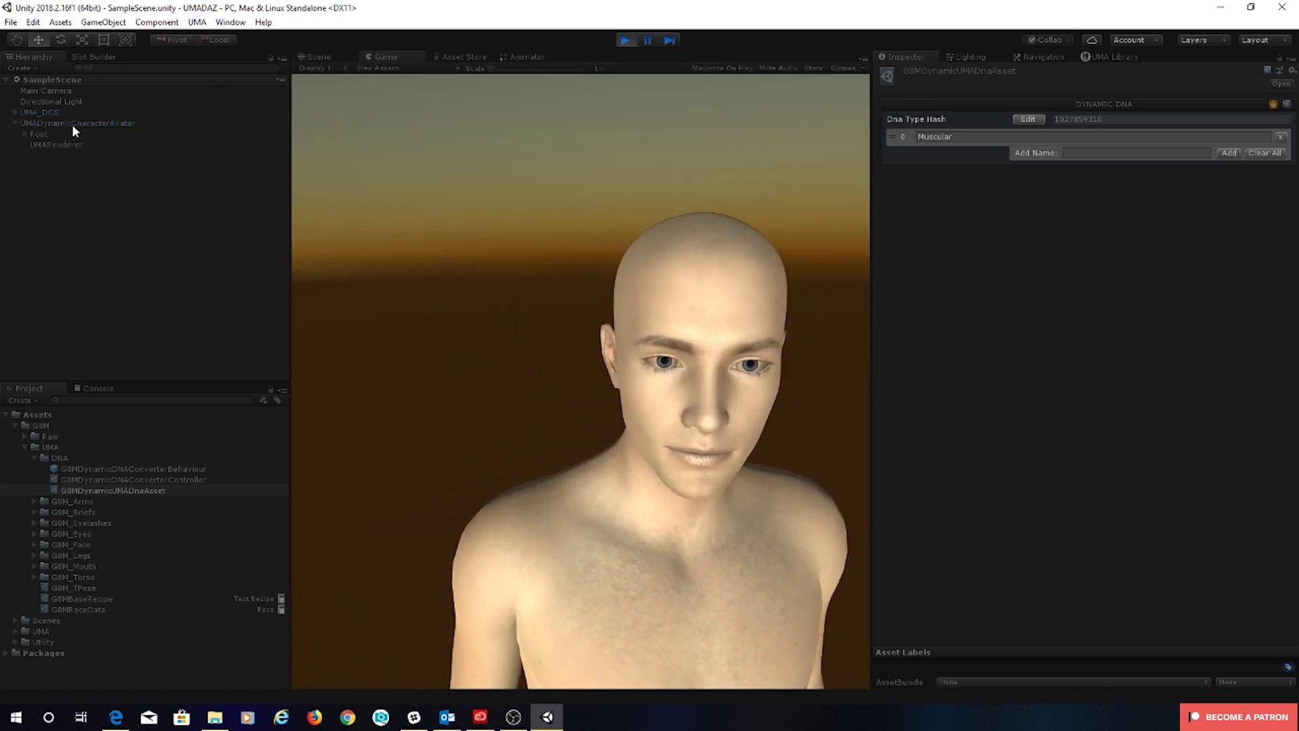
pyautogui.click(71, 124)
pyautogui.moveTo(1147, 514)
pyautogui.mouseDown()
pyautogui.moveTo(1135, 513)
pyautogui.moveTo(1206, 519)
pyautogui.moveTo(1195, 497)
pyautogui.moveTo(1073, 515)
pyautogui.moveTo(1146, 518)
pyautogui.mouseUp()
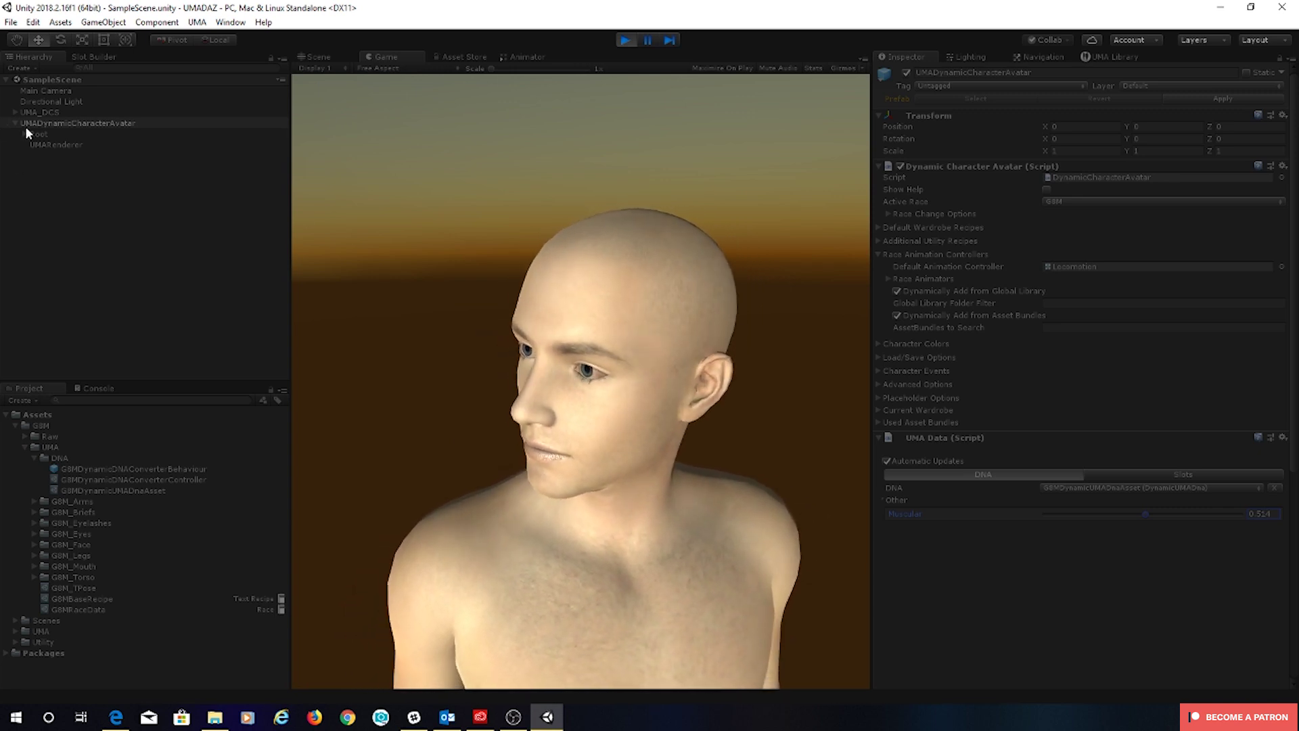
pyautogui.click(23, 134)
pyautogui.click(33, 145)
pyautogui.click(43, 156)
pyautogui.click(52, 166)
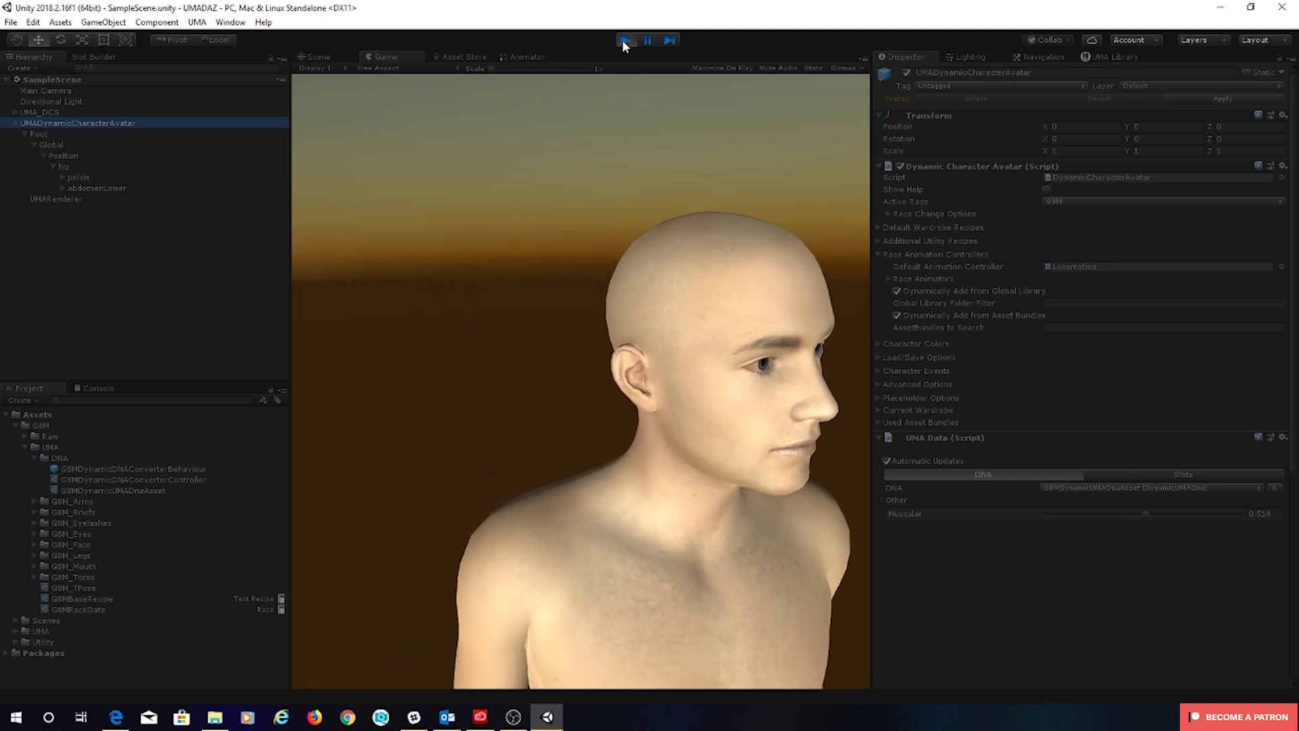
# - Stop play mode, delete the Locomotion default animation controller, and run the scene again
pyautogui.click(624, 40)
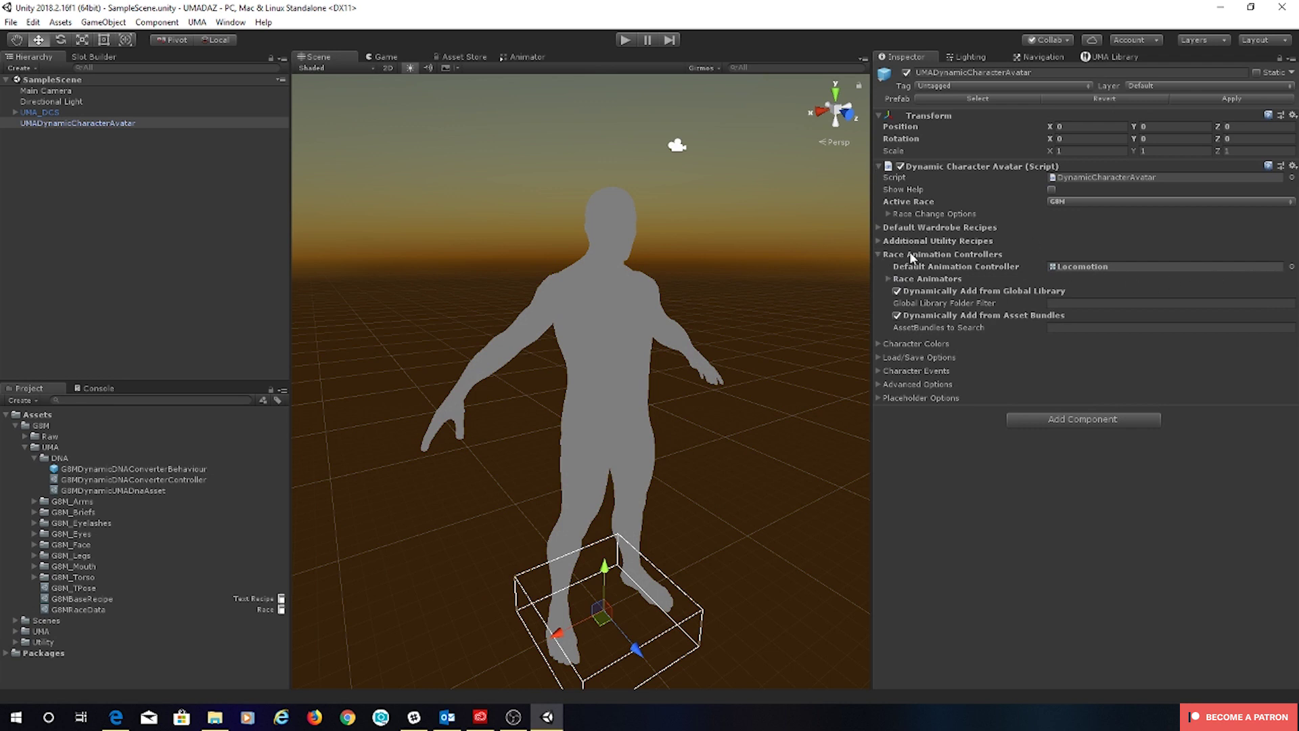
pyautogui.click(1235, 266)
pyautogui.press('Delete')
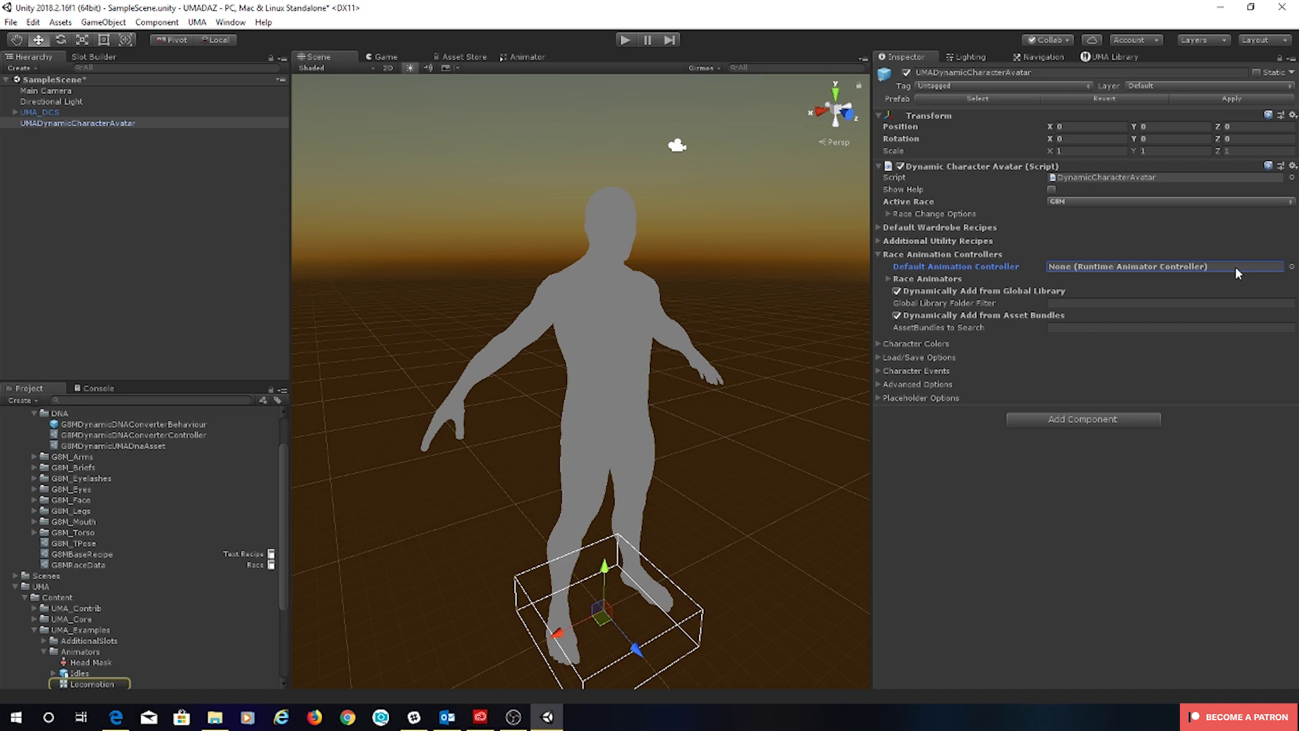
pyautogui.click(878, 254)
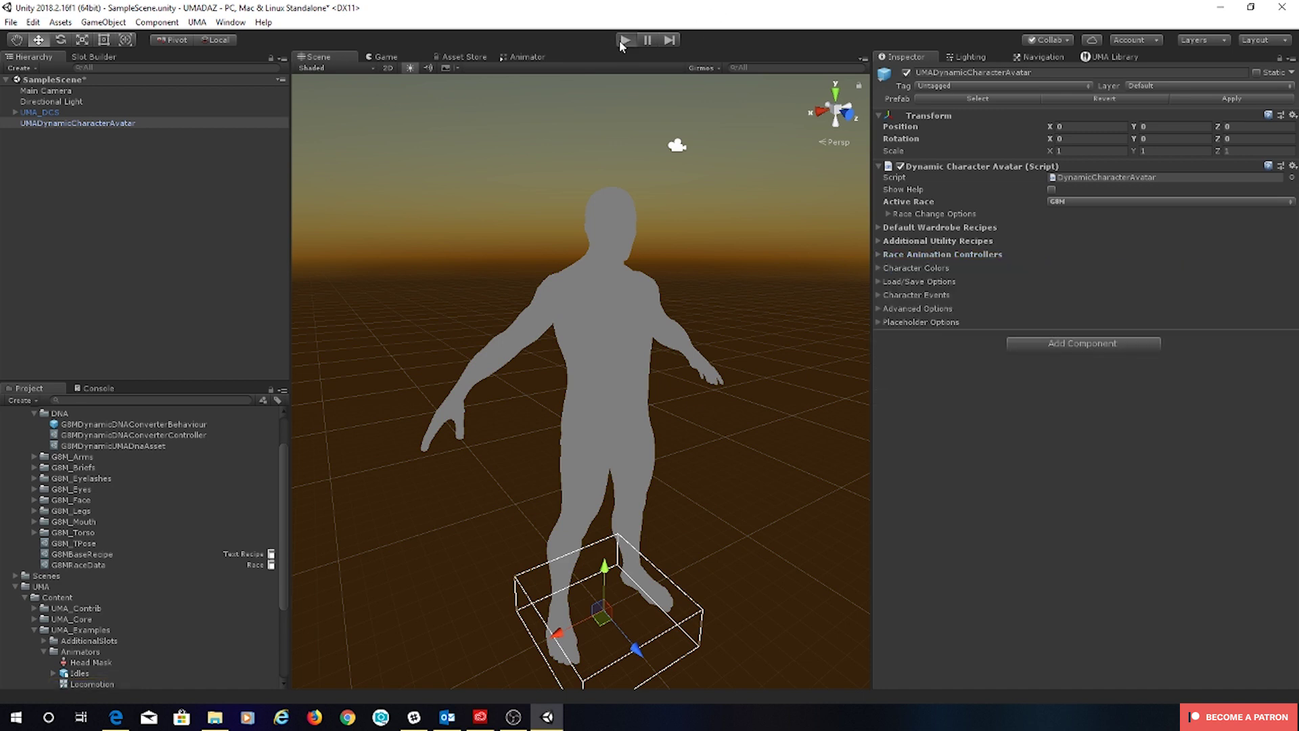
pyautogui.click(623, 39)
pyautogui.hotkey('ctrl', 'p')
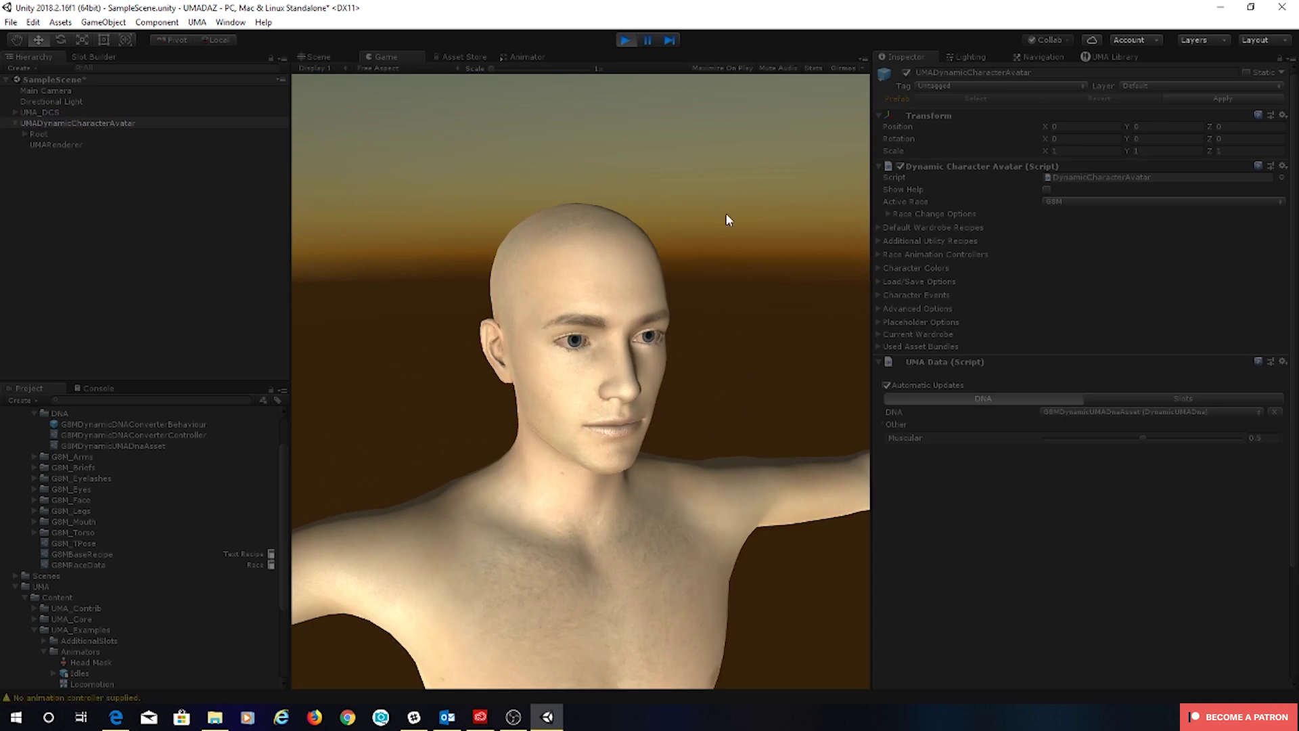
# - Expand the avatar's bones from Root down to chestUpper and select lCollar
pyautogui.click(24, 134)
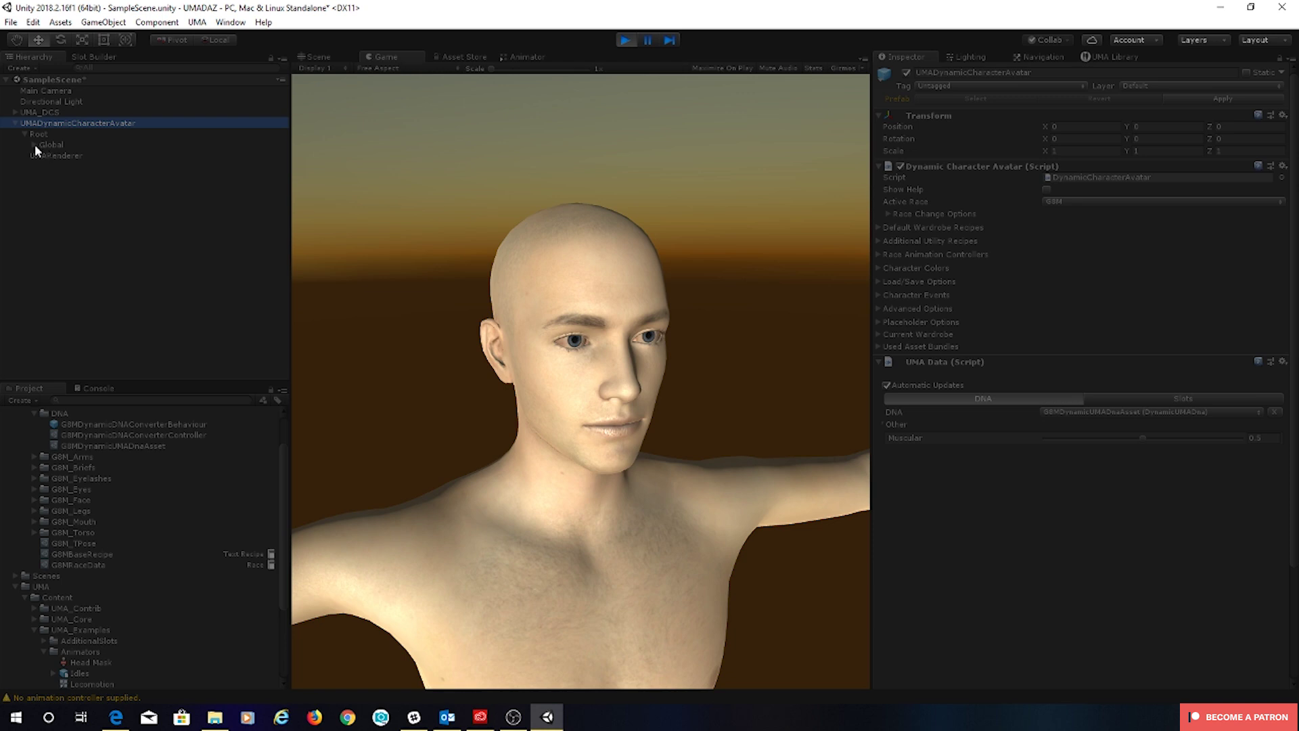
pyautogui.click(52, 166)
pyautogui.click(62, 187)
pyautogui.click(81, 210)
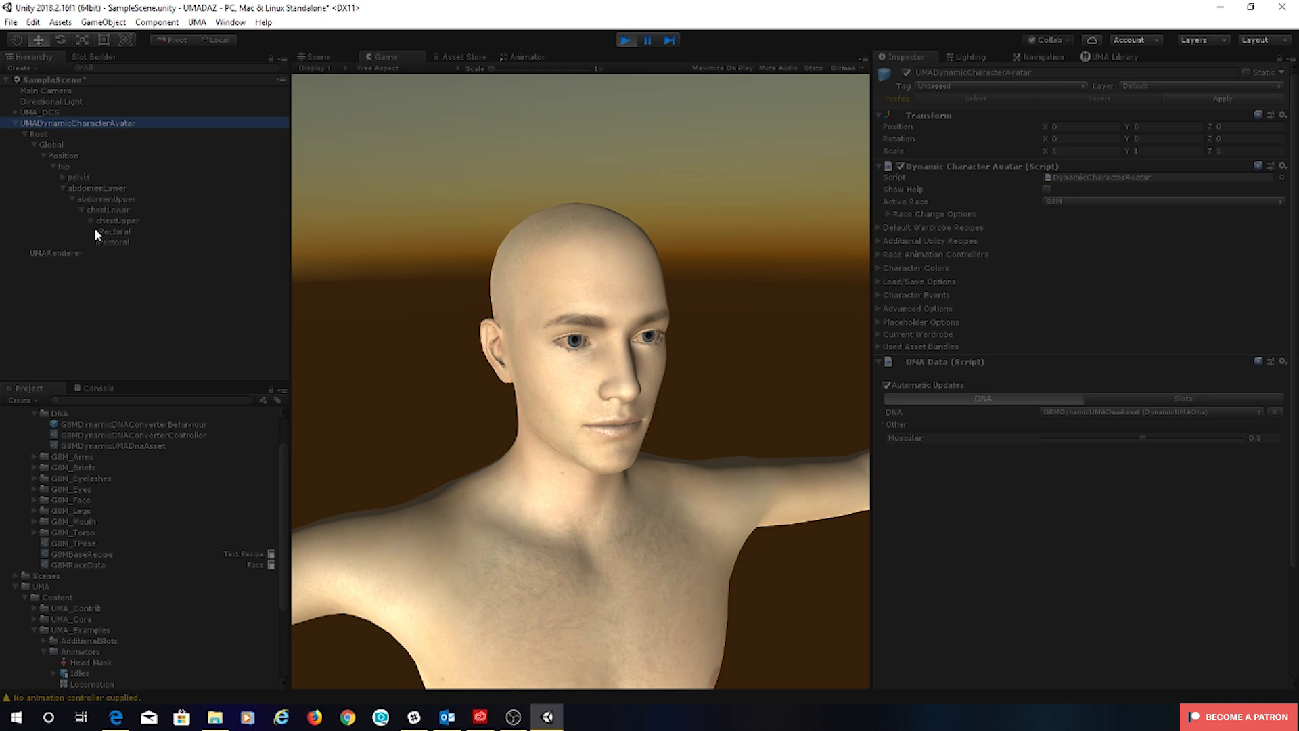
pyautogui.click(91, 221)
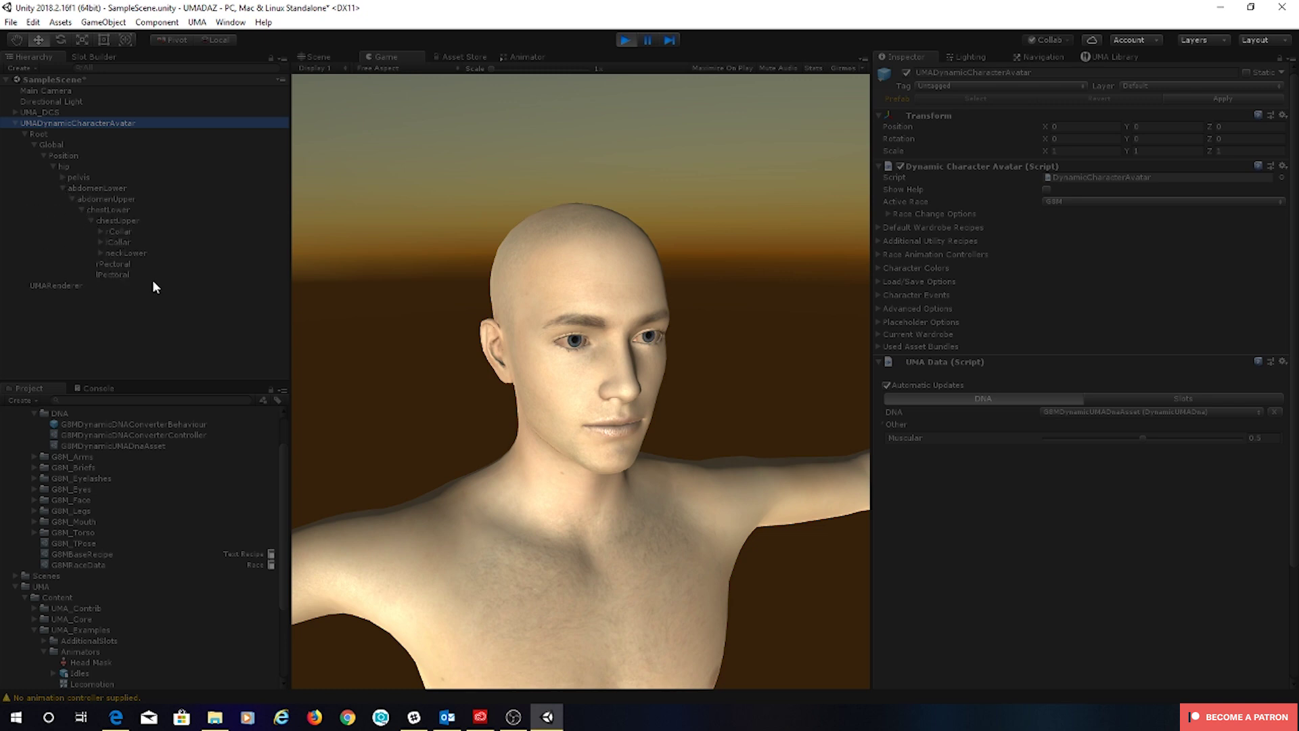
pyautogui.click(119, 242)
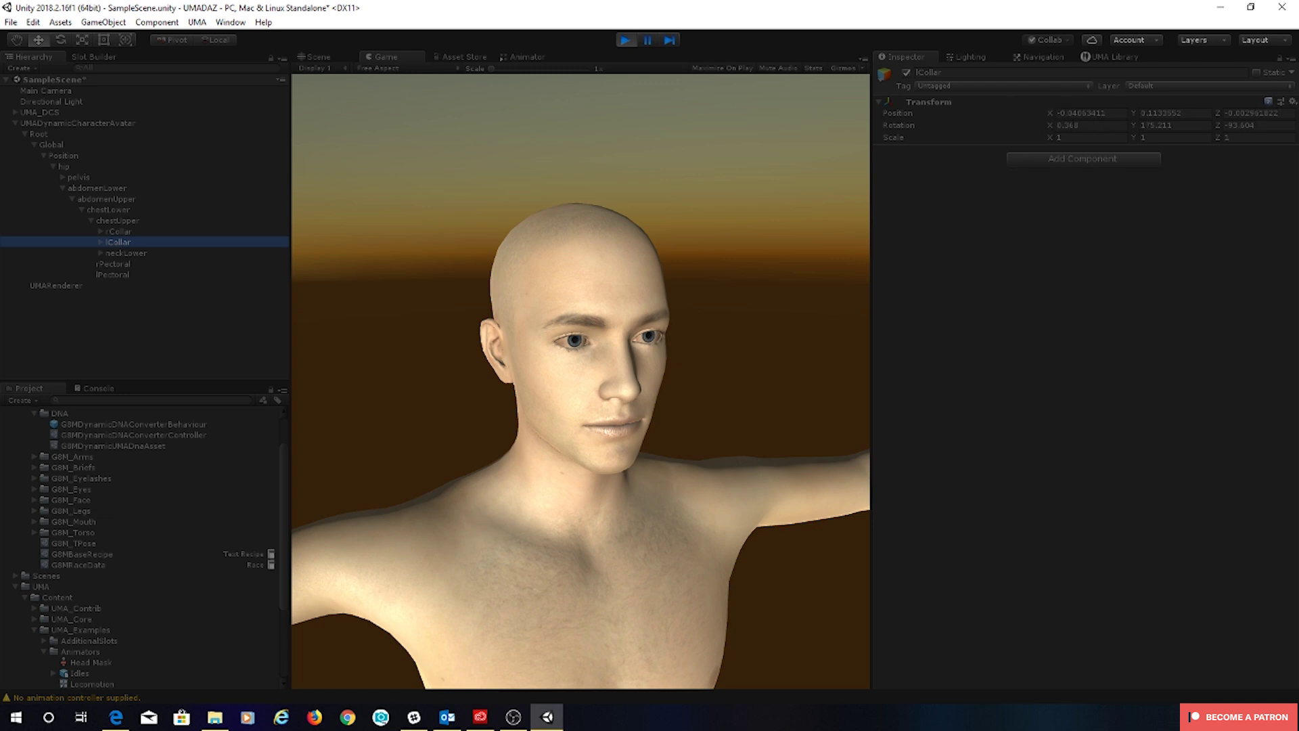
# - Scrub lCollar's Position X into negative values to shift the shoulder, then stop play mode
pyautogui.moveTo(1048, 112); pyautogui.dragTo(1053, 112)
pyautogui.moveTo(1056, 112); pyautogui.dragTo(760, 167)
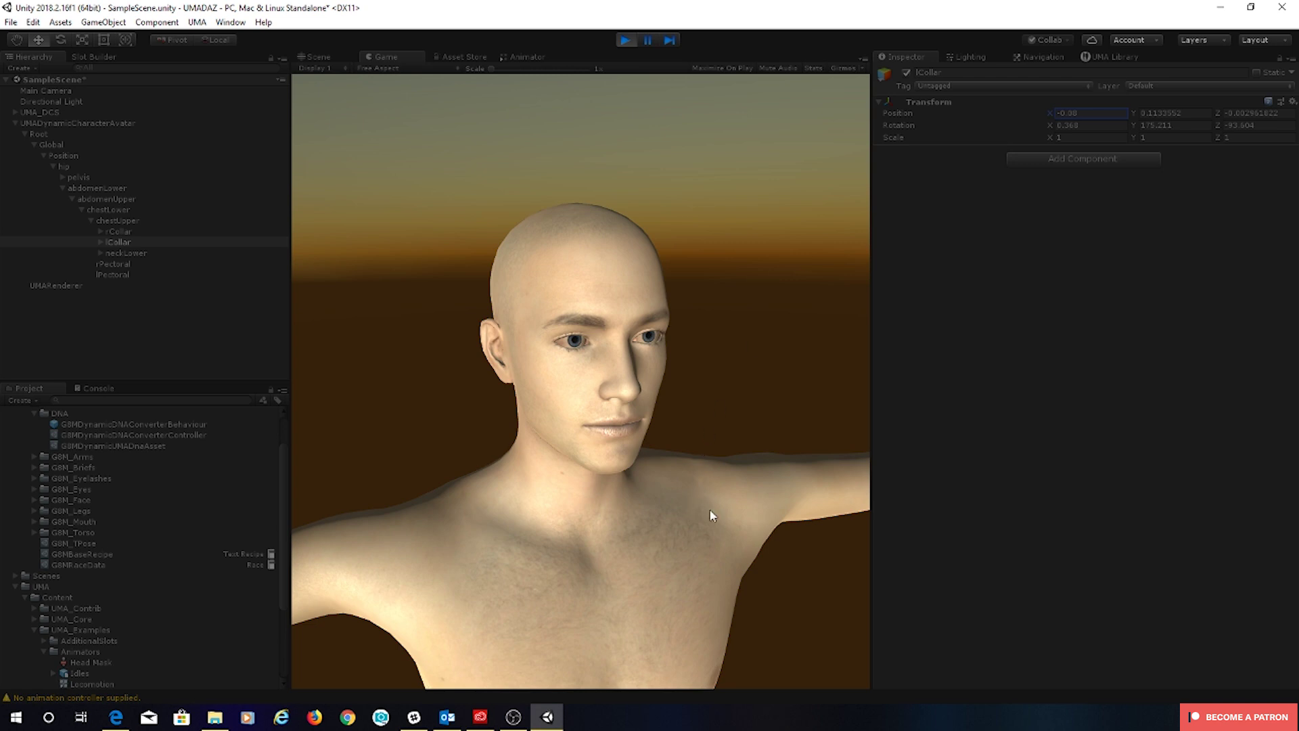
pyautogui.click(627, 41)
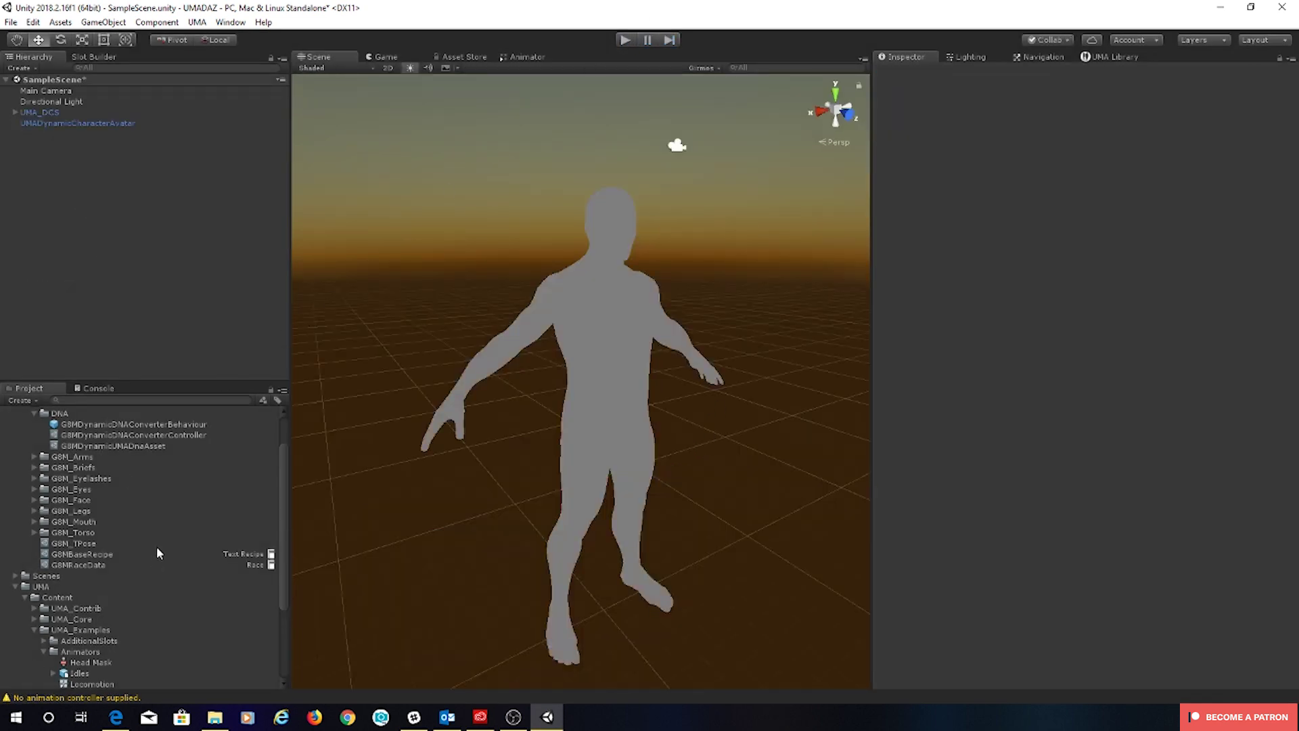
# - Select G8MDynamicDNAConverterController to view its empty converter list, then start play mode again
pyautogui.scroll(3, 158, 554)
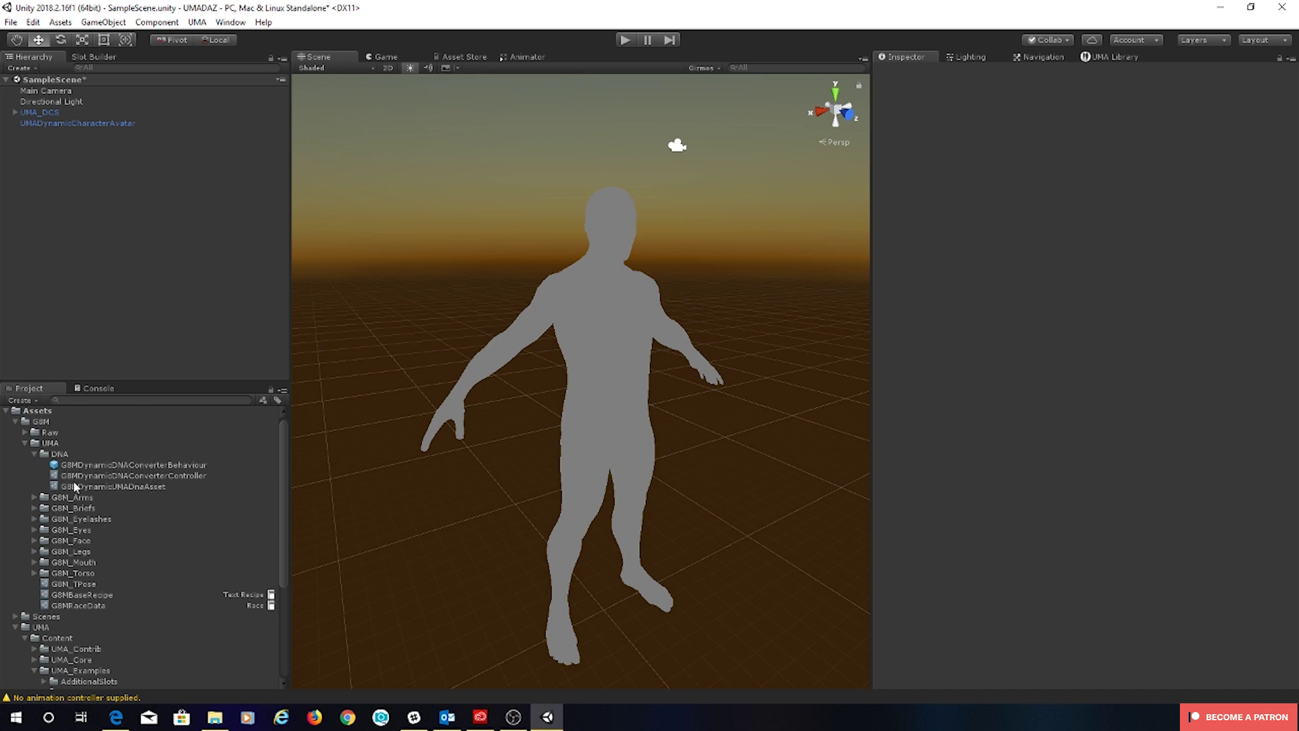
pyautogui.click(184, 478)
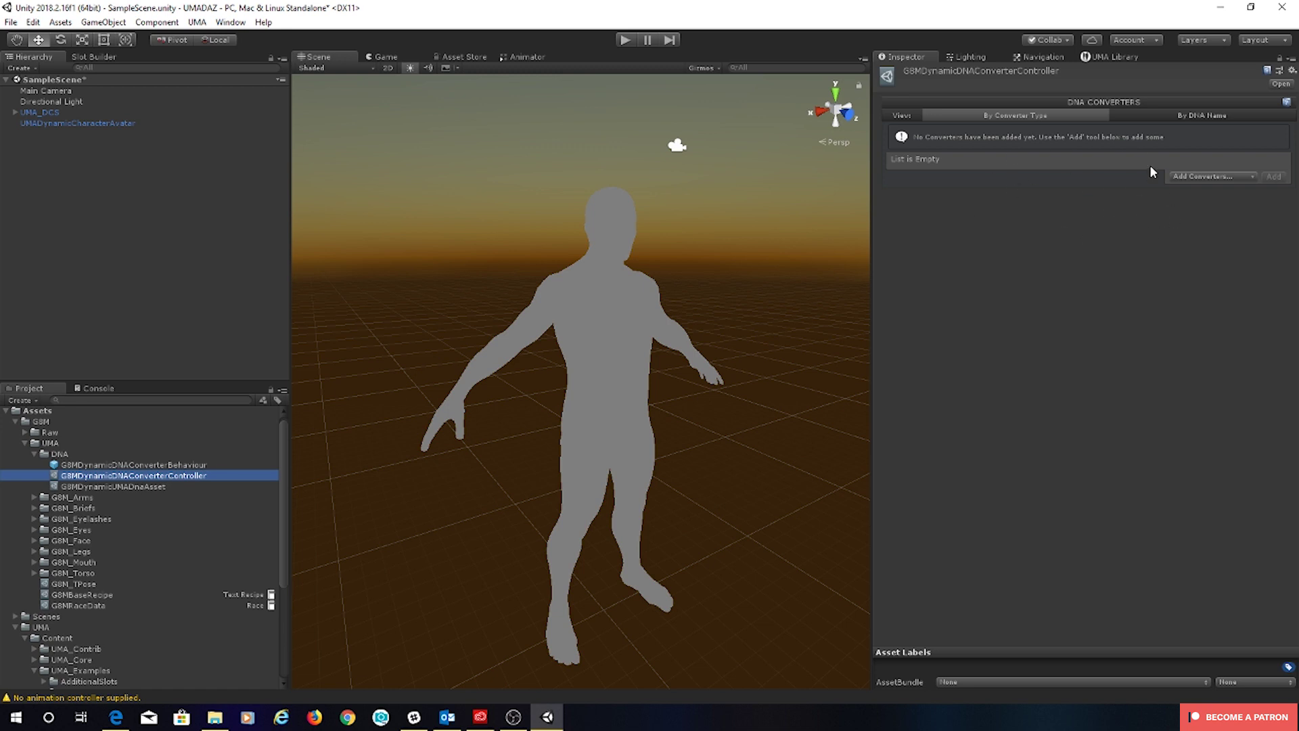
pyautogui.click(627, 40)
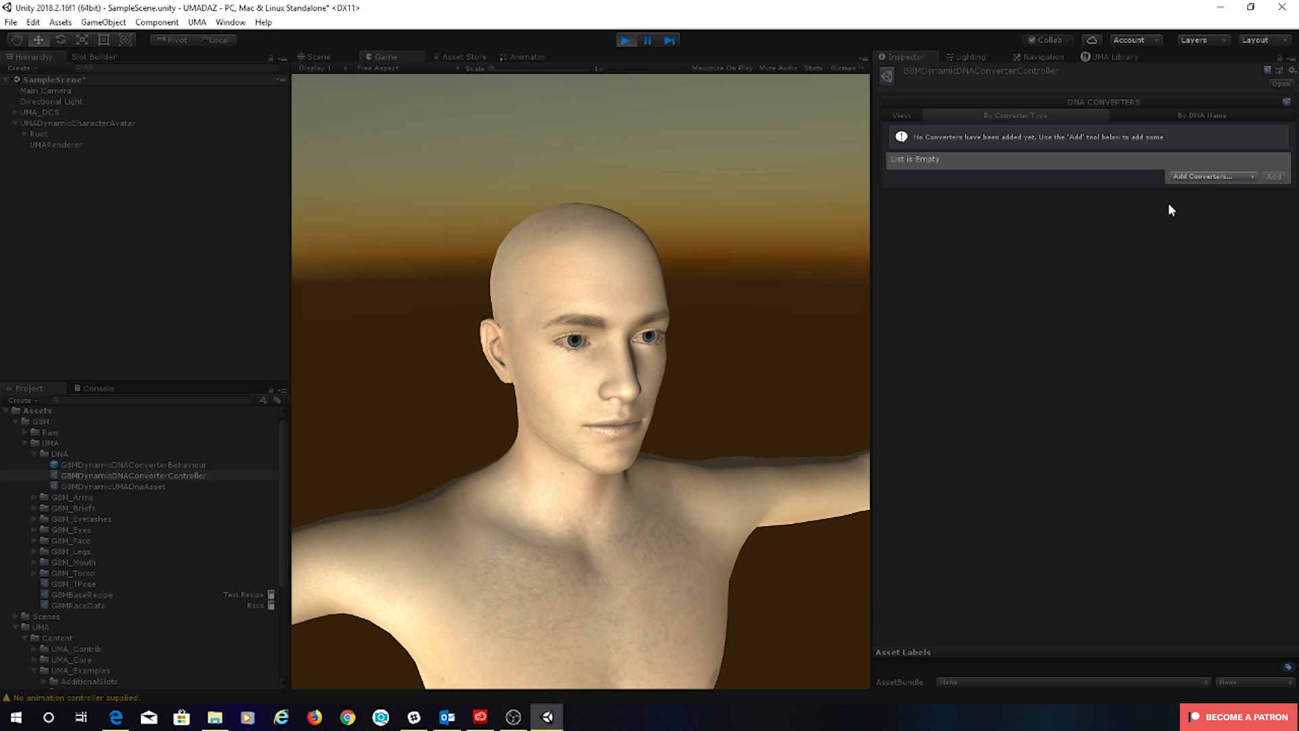
# - Add a SkeletonDNAConverters entry from the Add Converters dropdown and expand it
pyautogui.click(1181, 178)
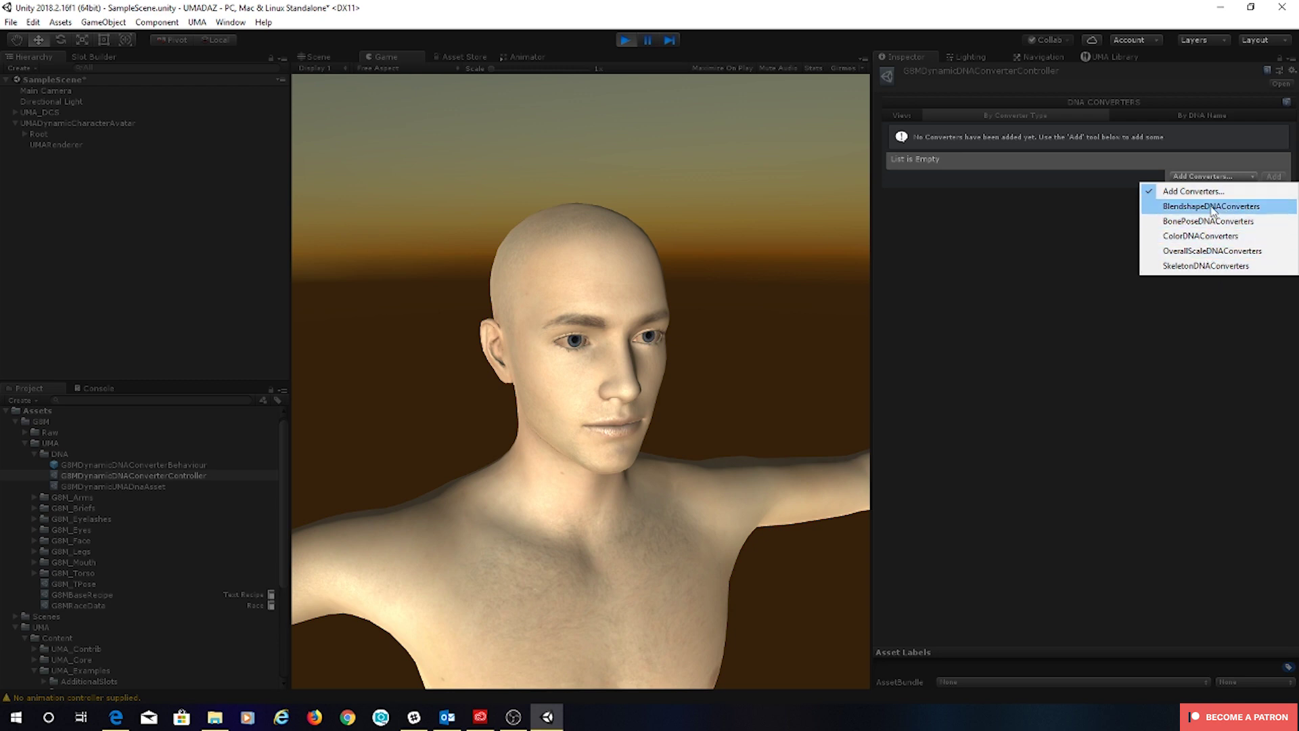
pyautogui.click(1210, 267)
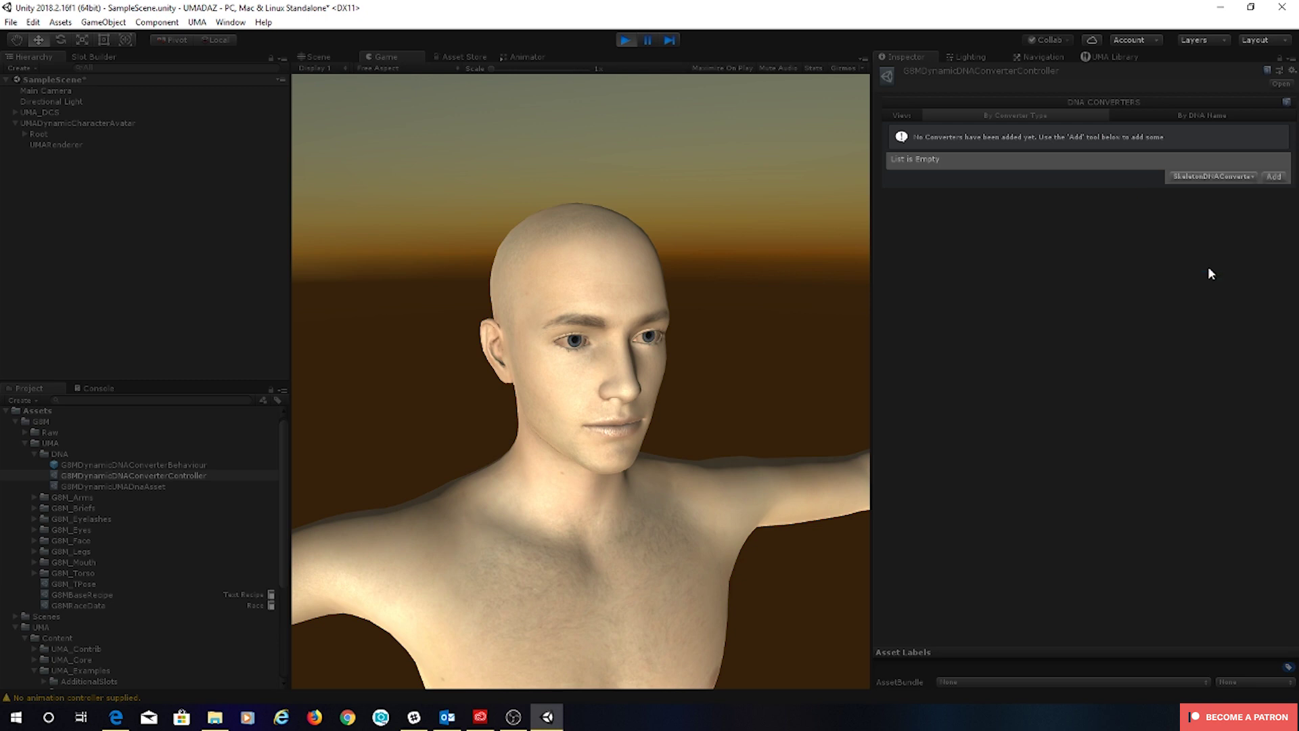
pyautogui.click(1273, 176)
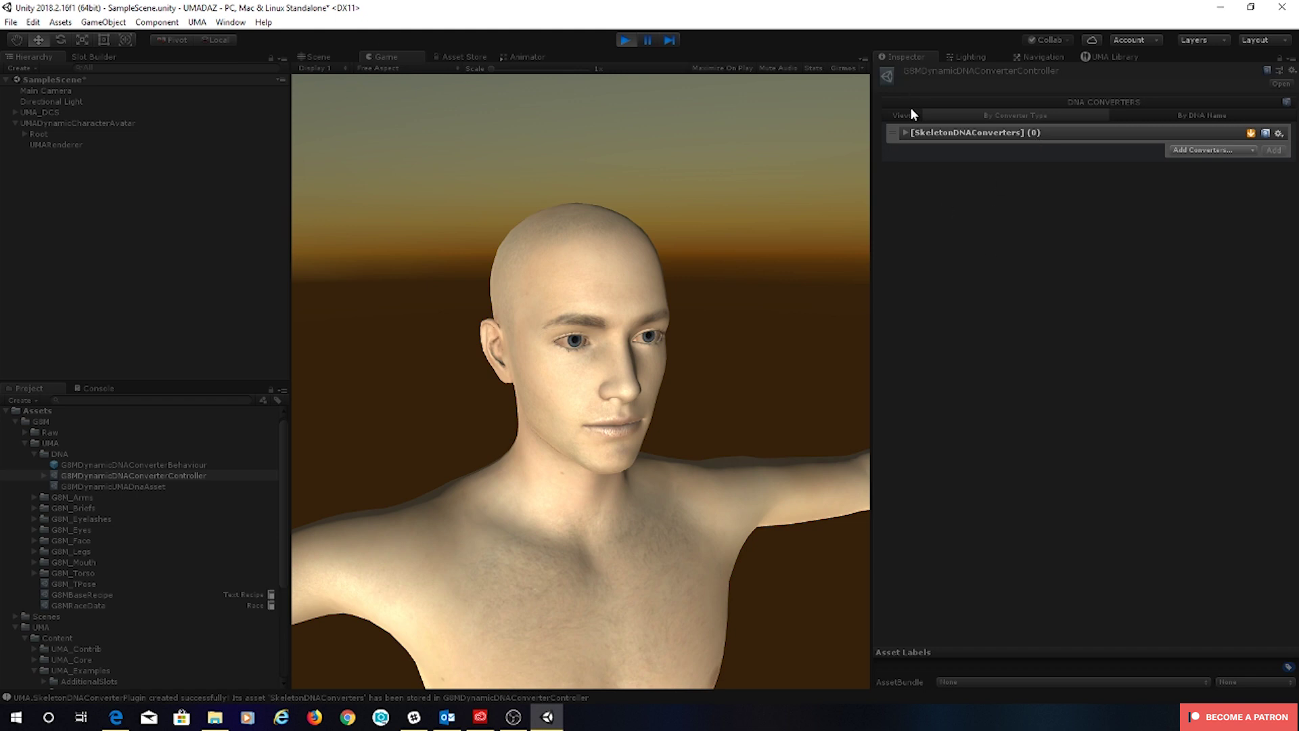
pyautogui.click(904, 131)
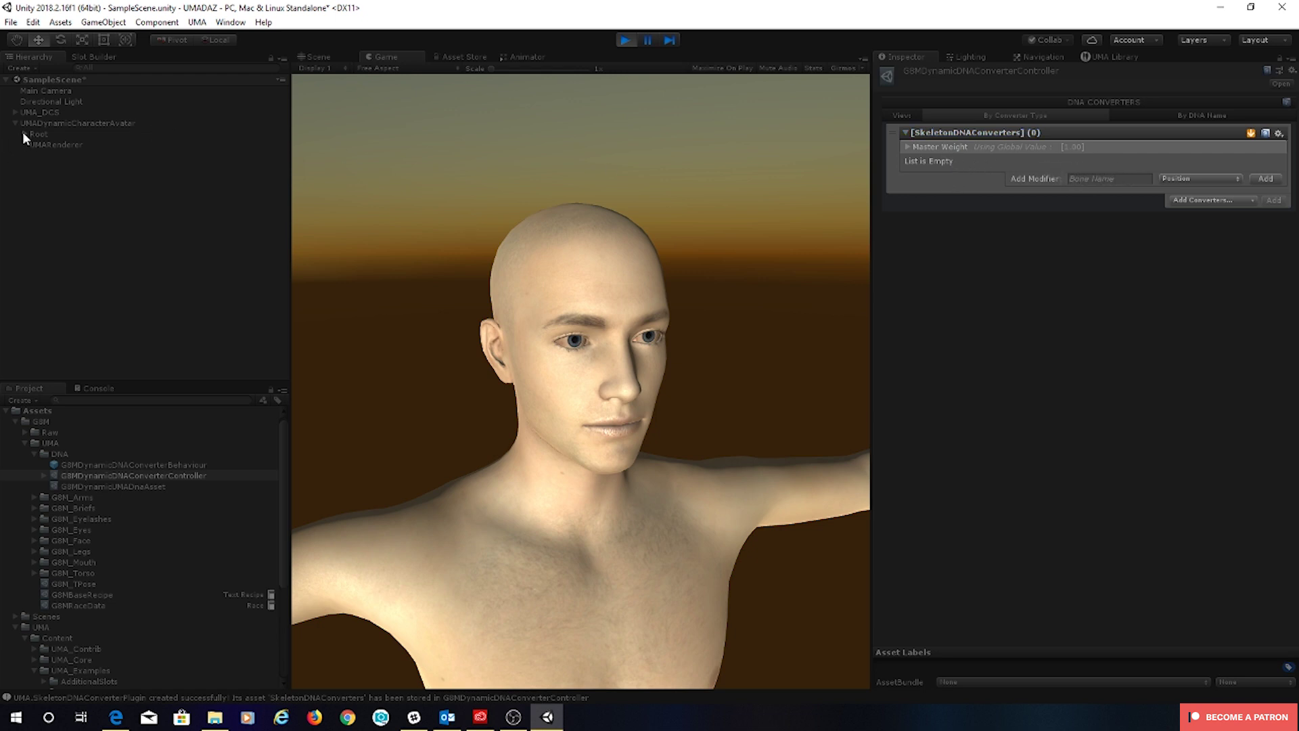
# - Expand the hip bone hierarchy down through chestUpper to reveal the collar bones
pyautogui.click(52, 166)
pyautogui.click(60, 187)
pyautogui.click(71, 199)
pyautogui.click(80, 209)
pyautogui.click(91, 221)
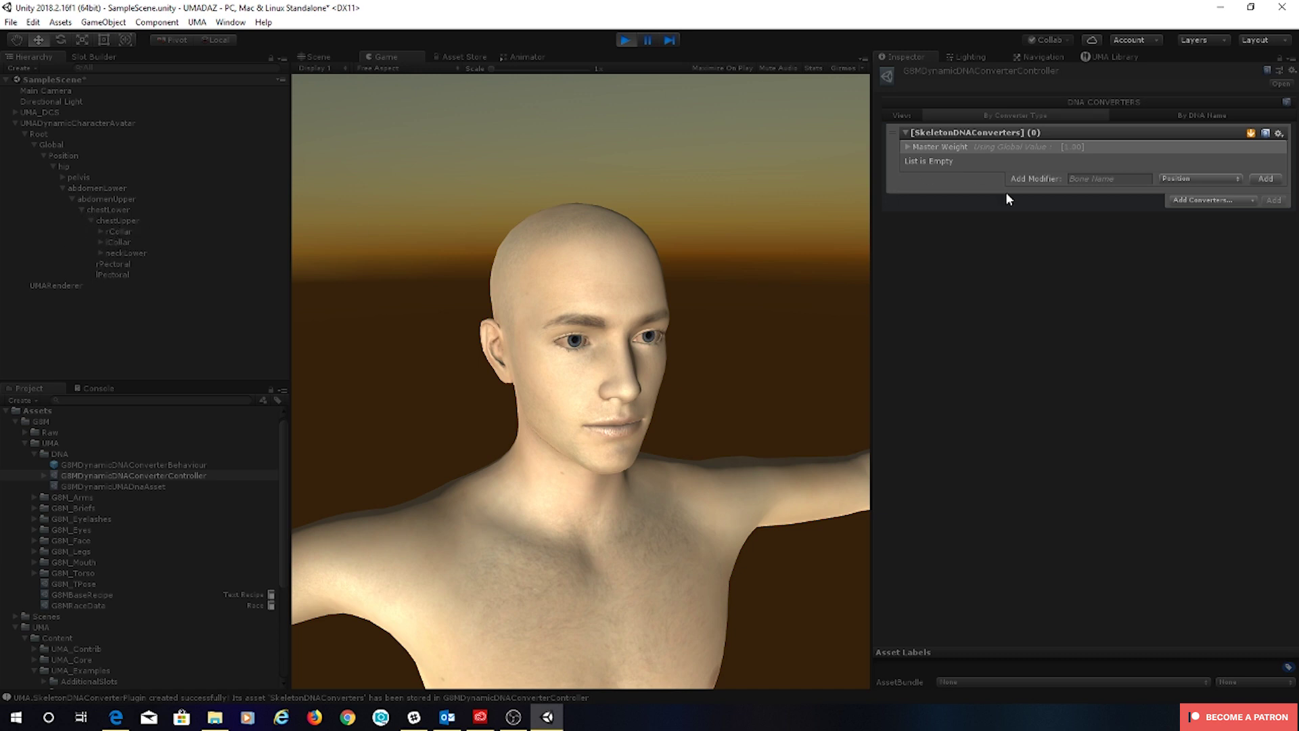
# - Add an lCollar Position modifier and expand it to inspect its X, Y and Z value ranges
pyautogui.click(1079, 178)
pyautogui.write('Collar')
pyautogui.click(1212, 178)
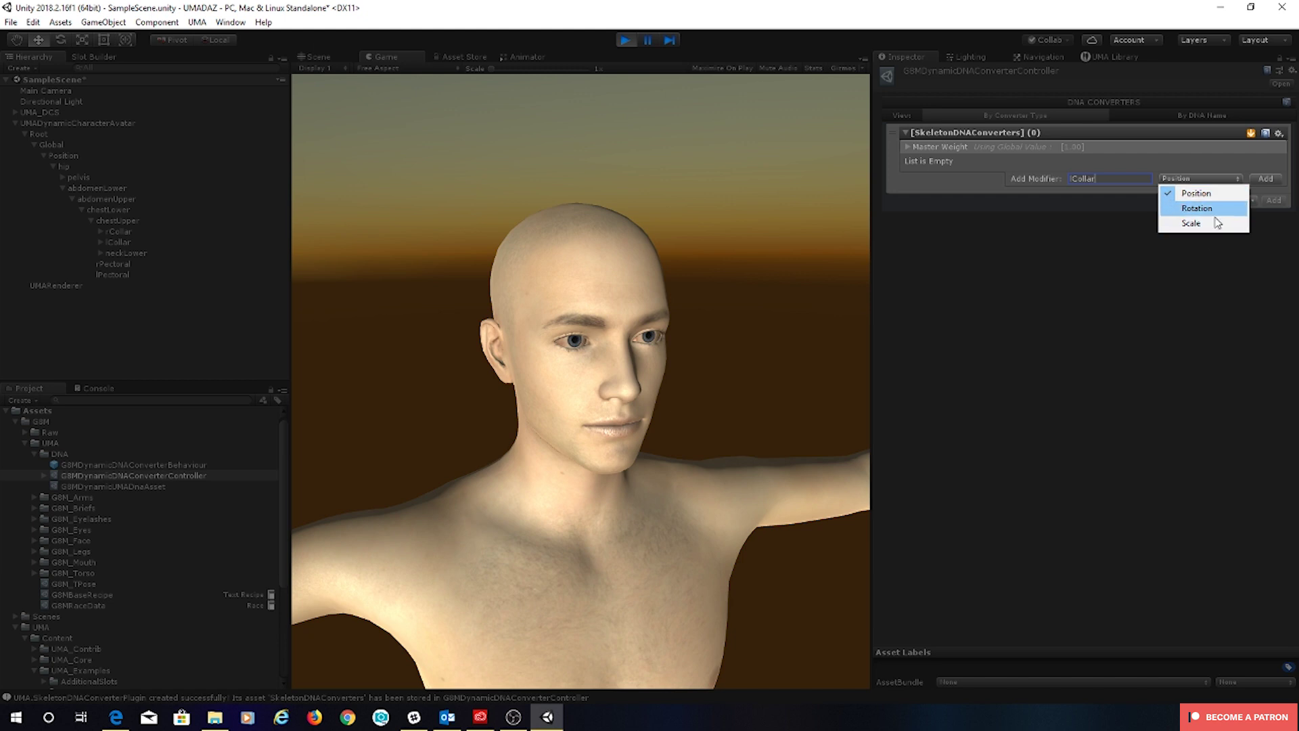
pyautogui.click(1211, 288)
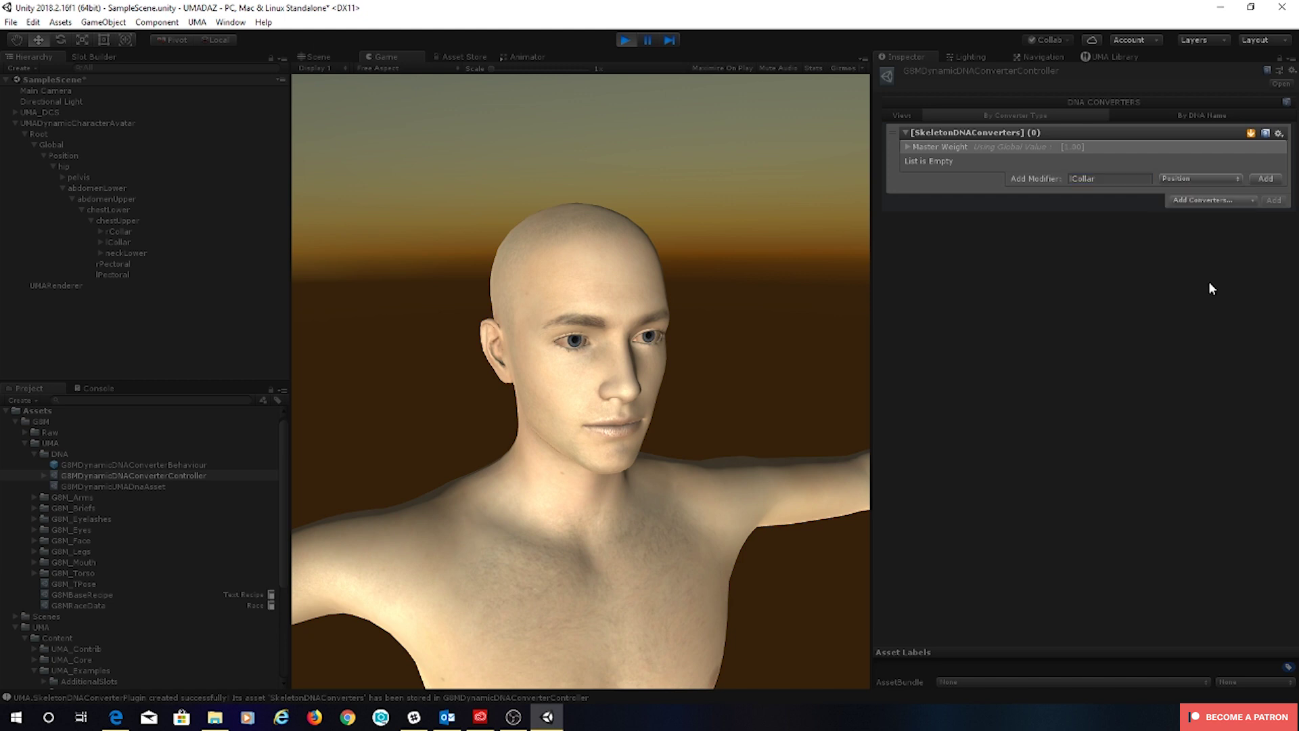
pyautogui.click(1264, 178)
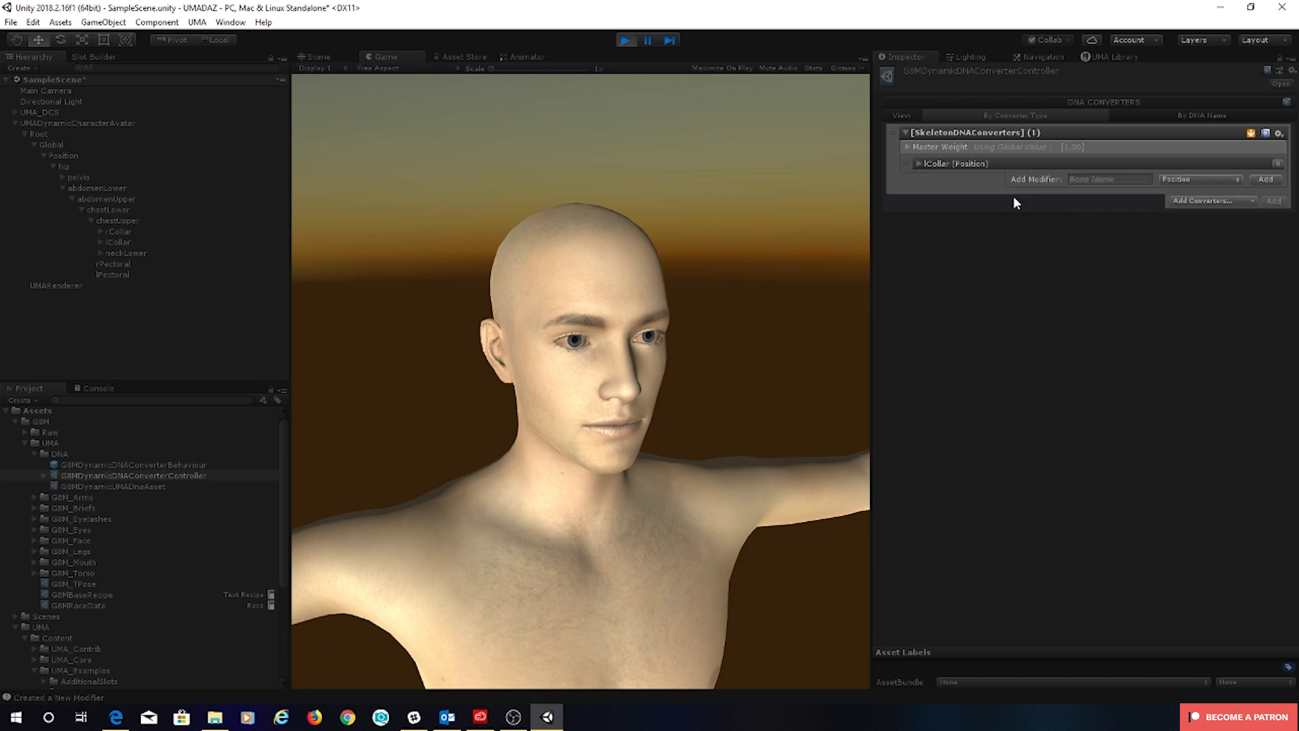
pyautogui.click(918, 164)
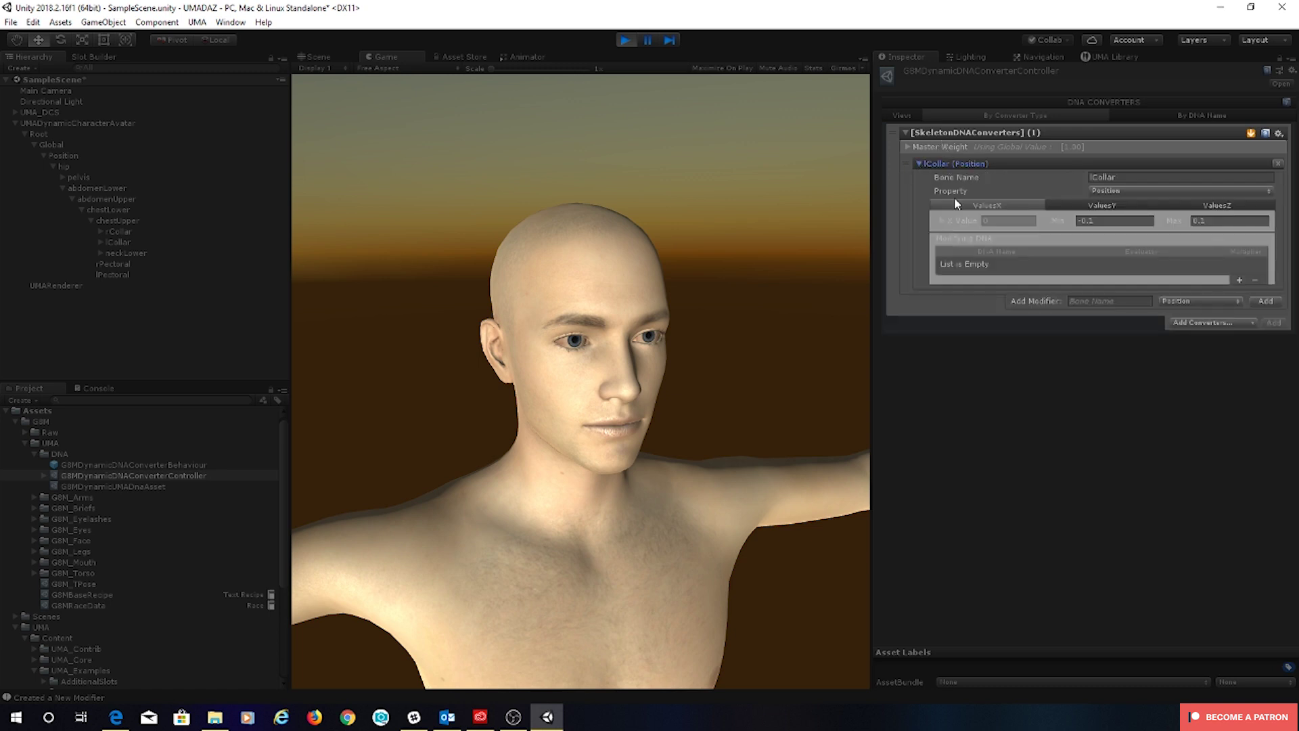
pyautogui.press('Tab')
pyautogui.click(1093, 204)
pyautogui.click(1188, 204)
pyautogui.click(1122, 206)
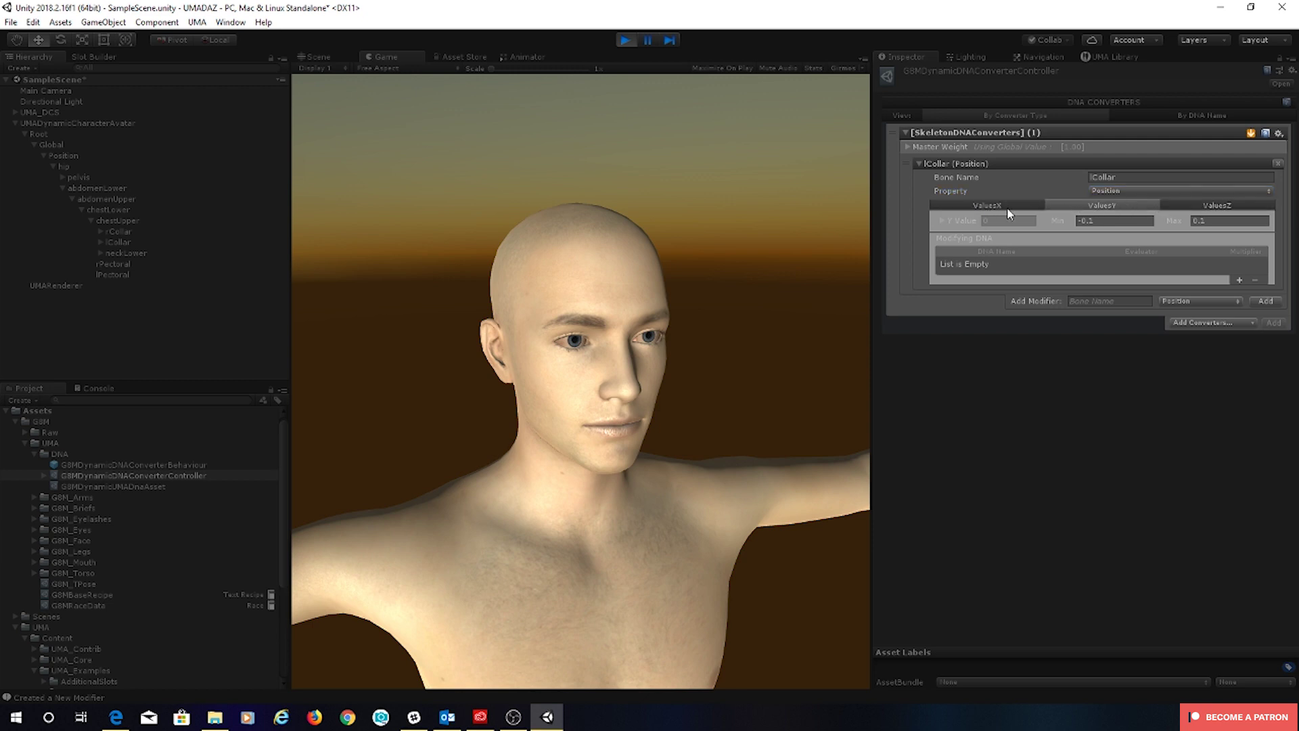
pyautogui.click(986, 208)
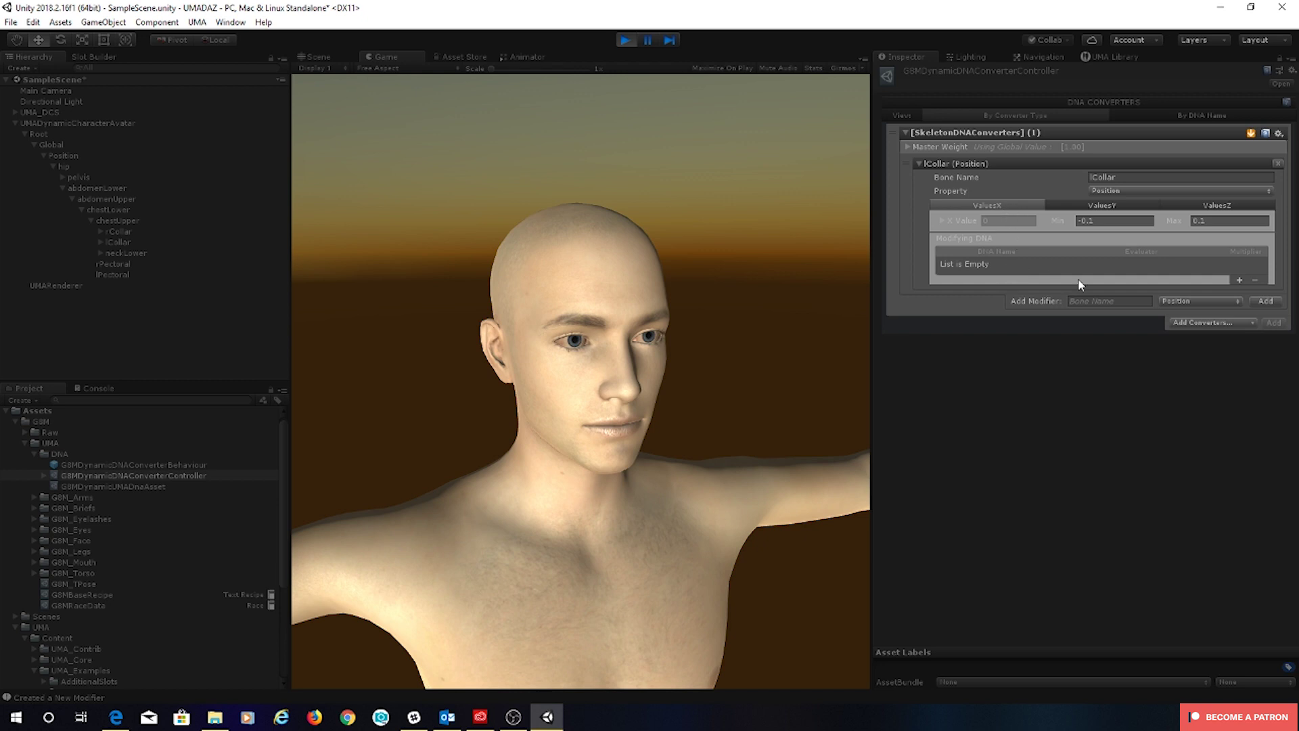
# - Add a Modifying DNA row driving lCollar with Muscular, keeping the Default evaluator
pyautogui.click(1239, 280)
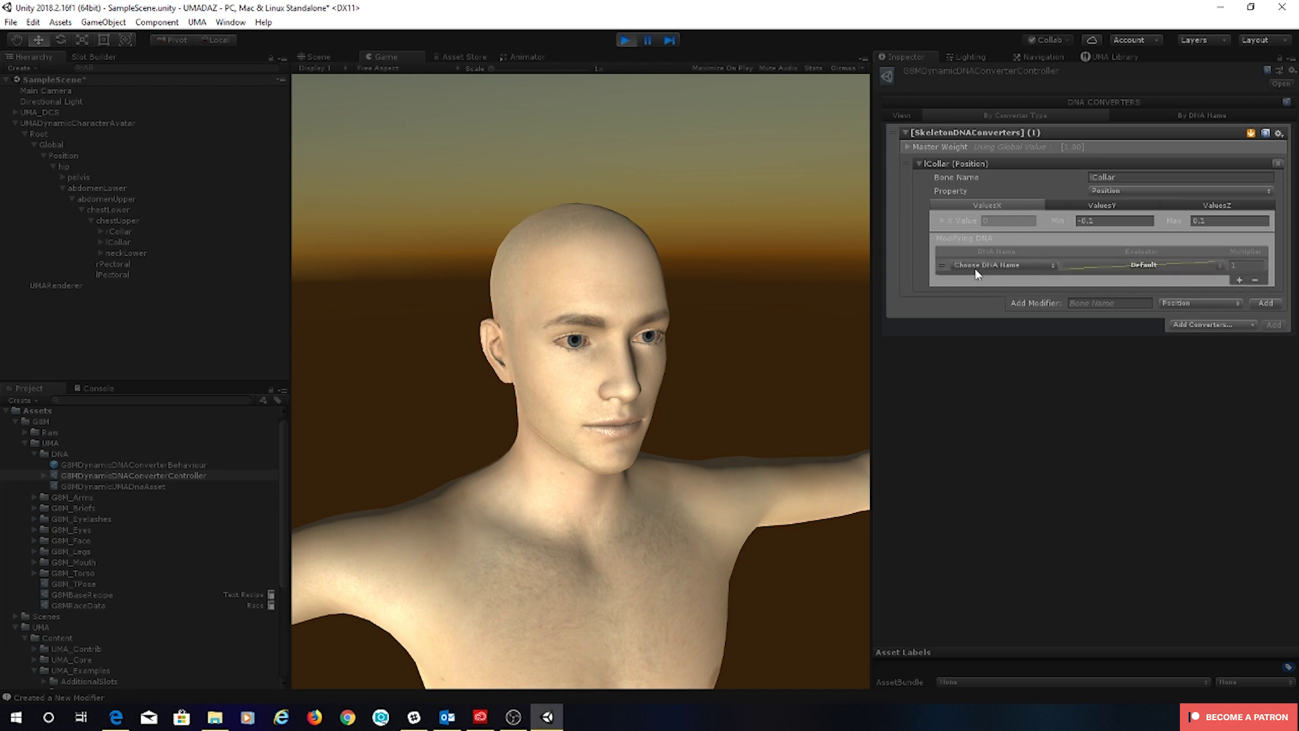
pyautogui.click(1015, 266)
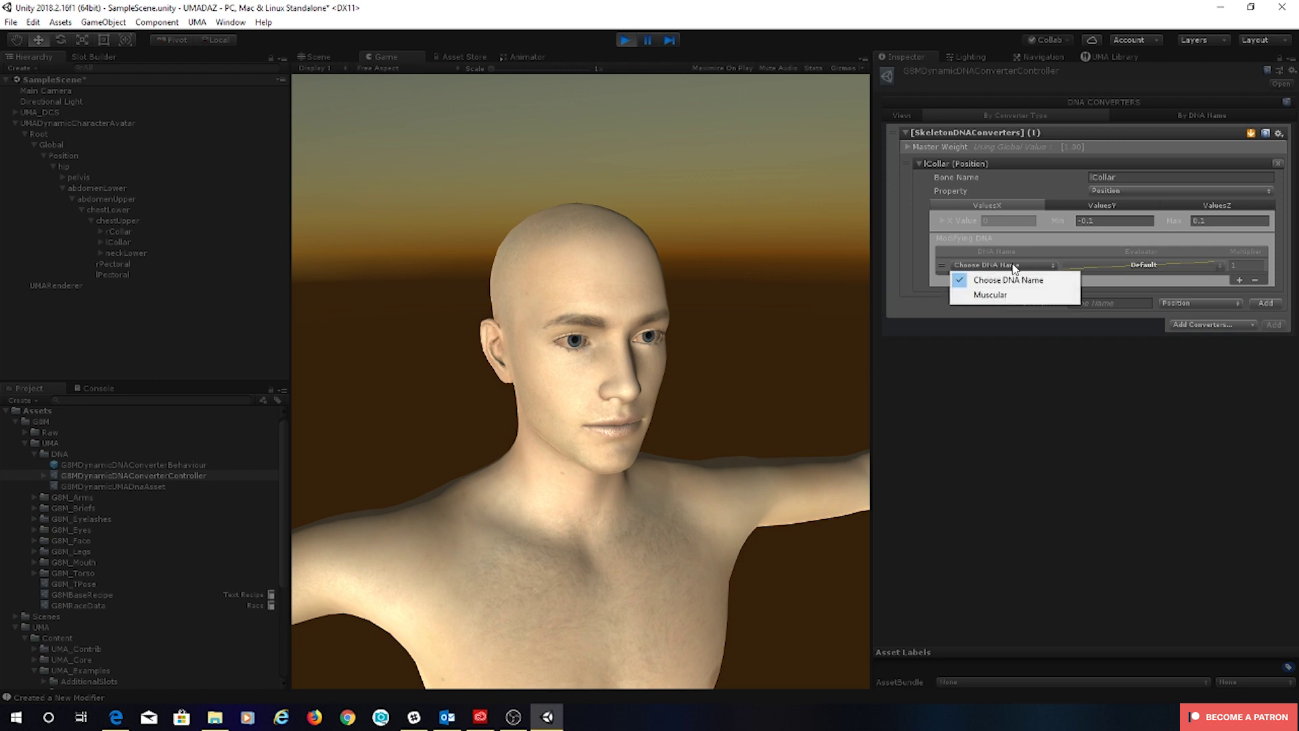
pyautogui.click(991, 298)
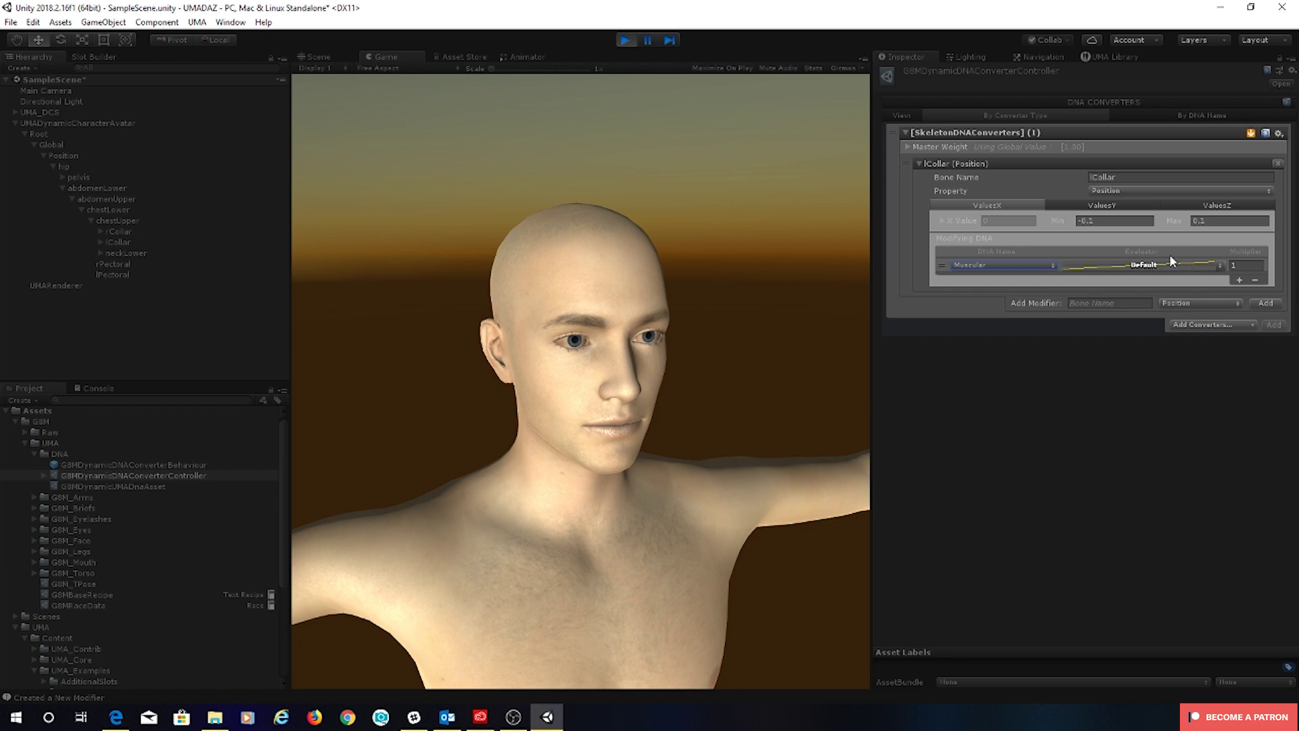
pyautogui.click(1220, 266)
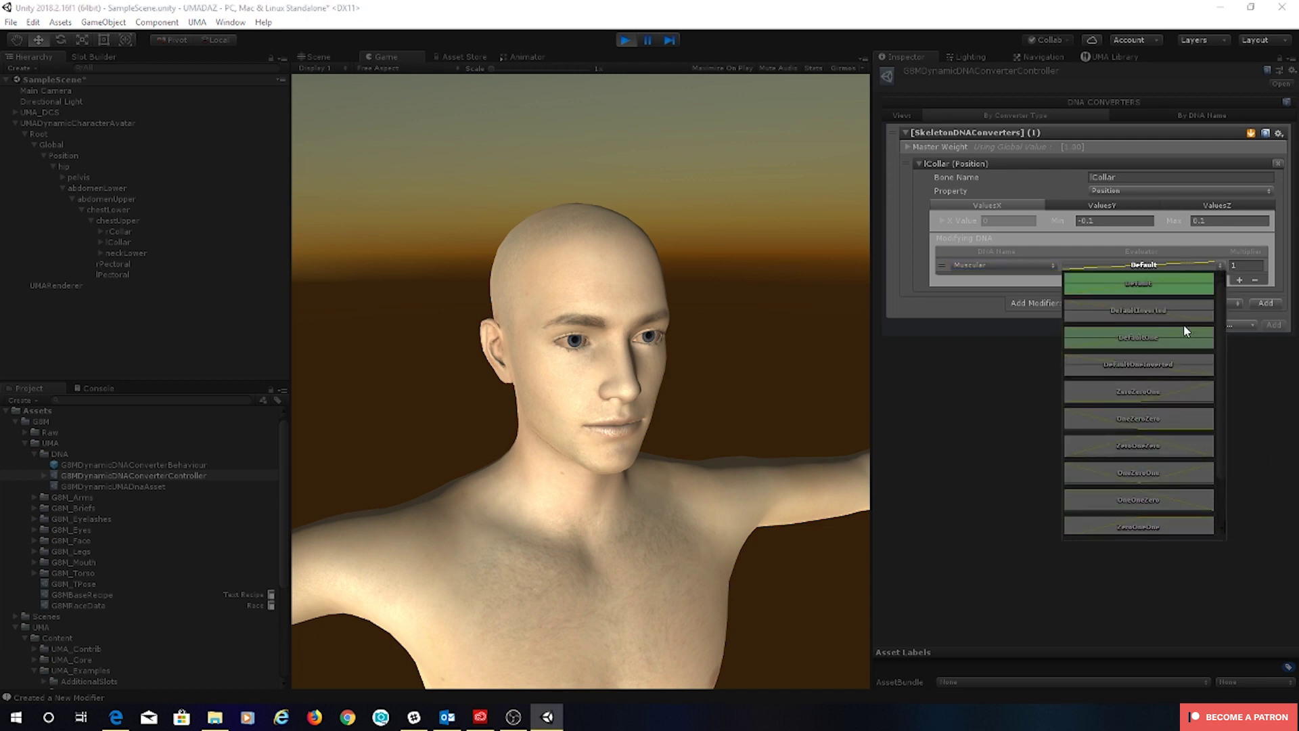
pyautogui.click(1274, 400)
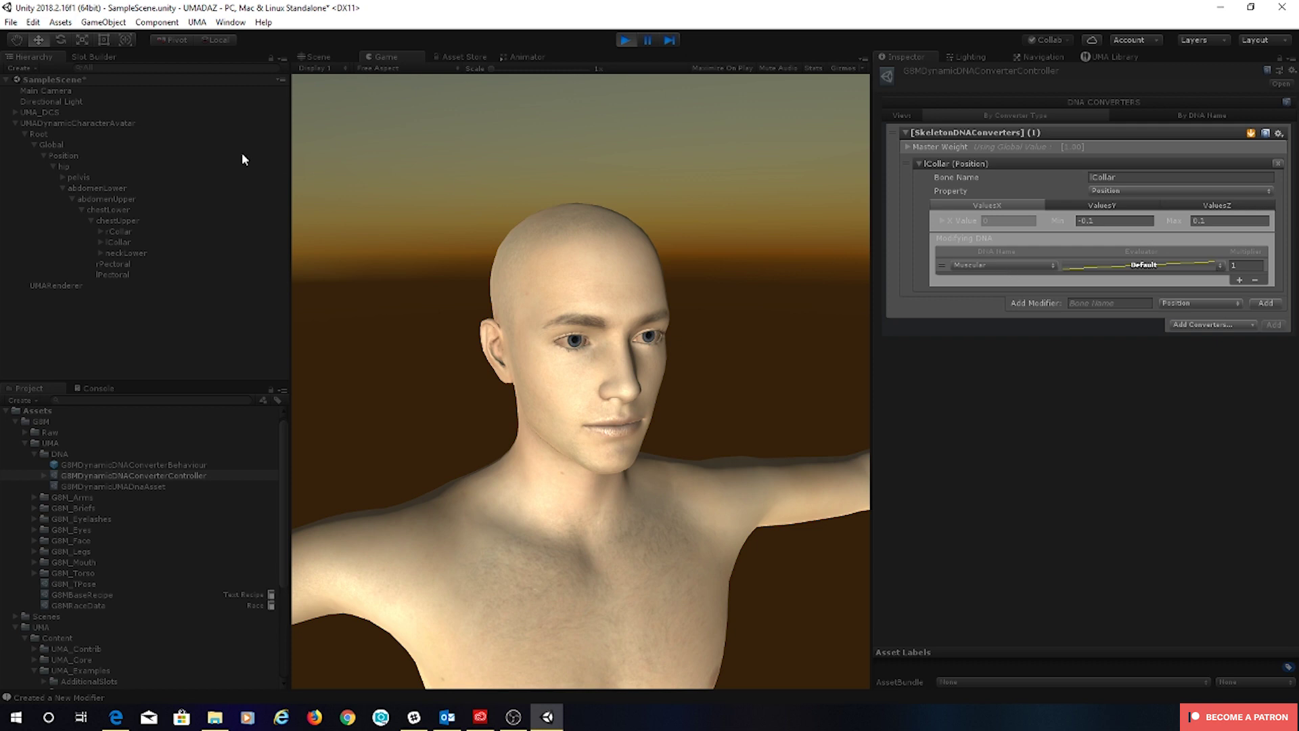
pyautogui.click(45, 123)
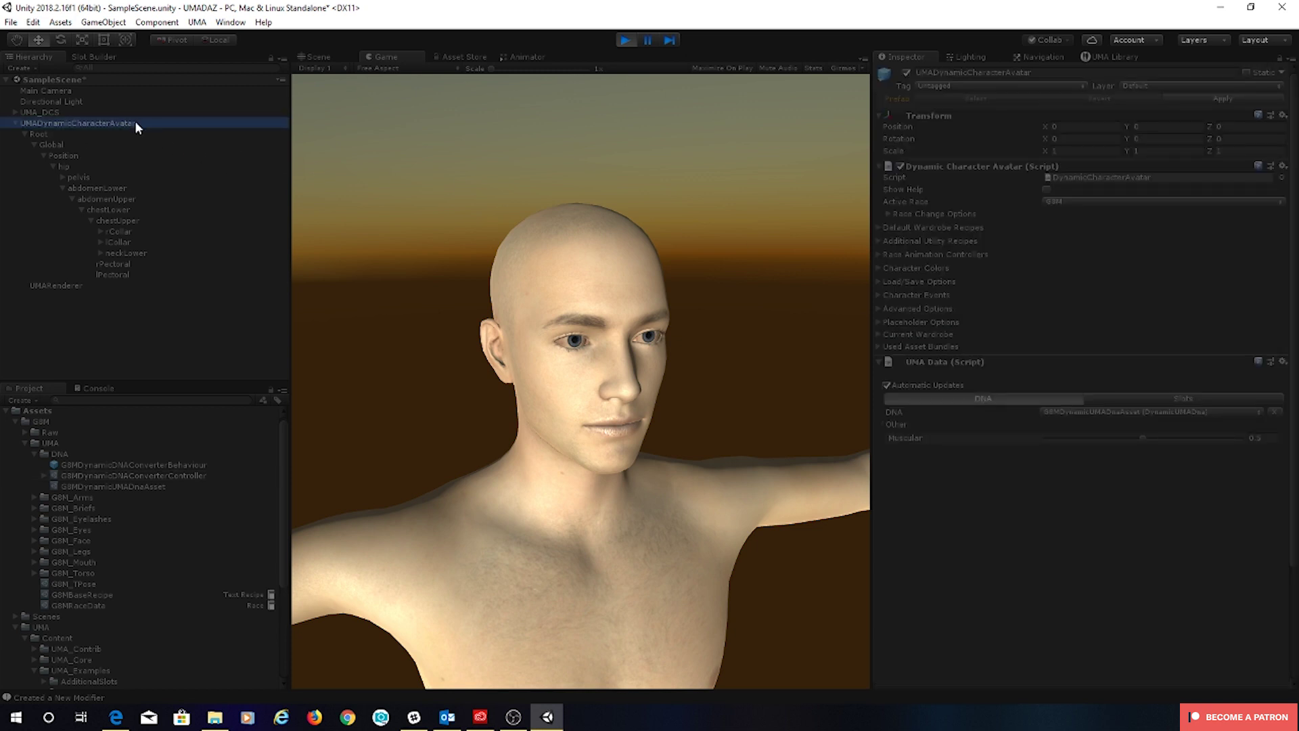
# - Restart play mode and nudge the avatar's Muscular DNA to 0.507 to see the collar change
pyautogui.moveTo(1143, 436); pyautogui.dragTo(1181, 447)
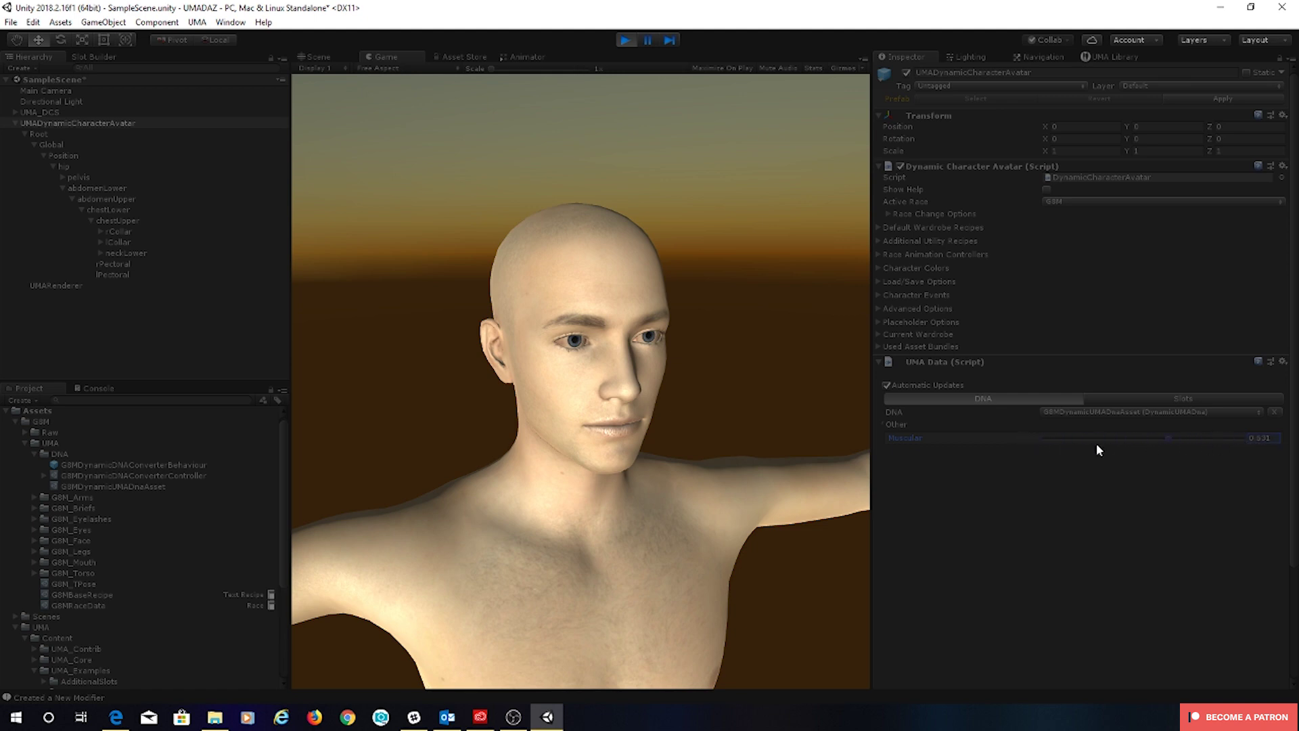
pyautogui.click(631, 40)
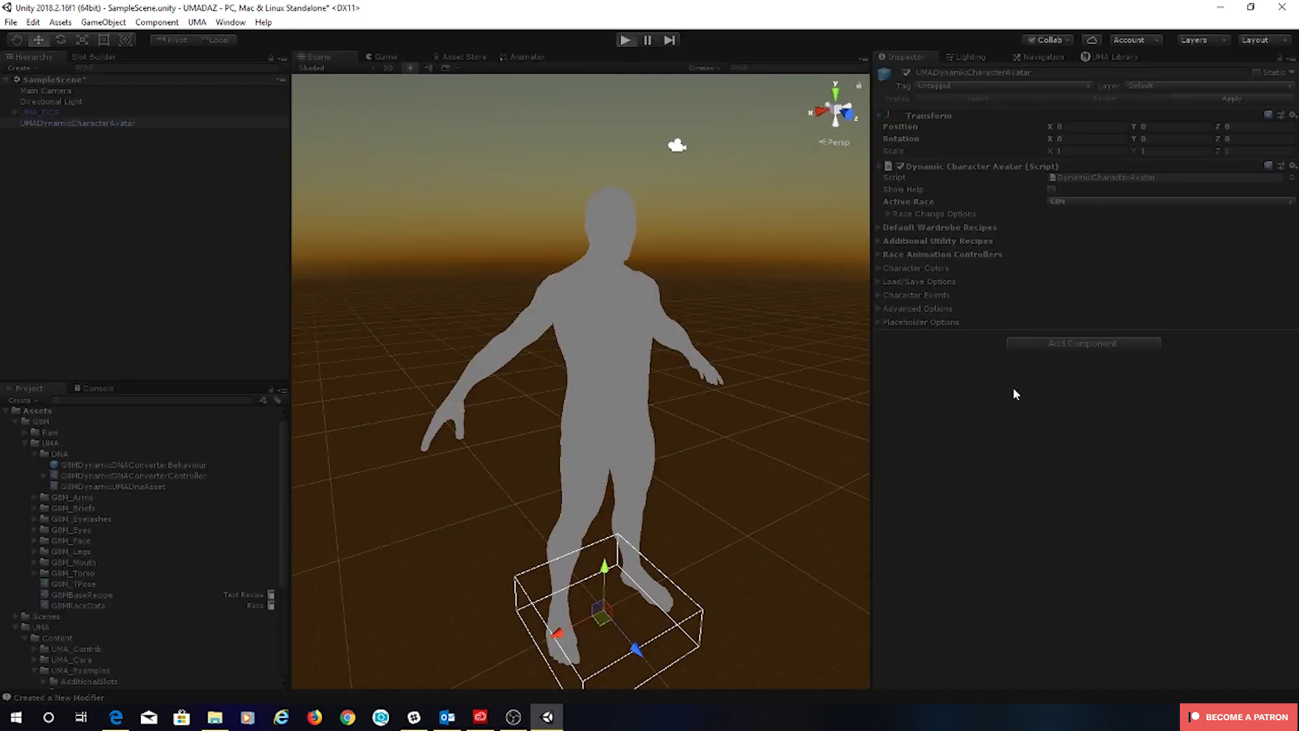
pyautogui.hotkey('ctrl', 'p')
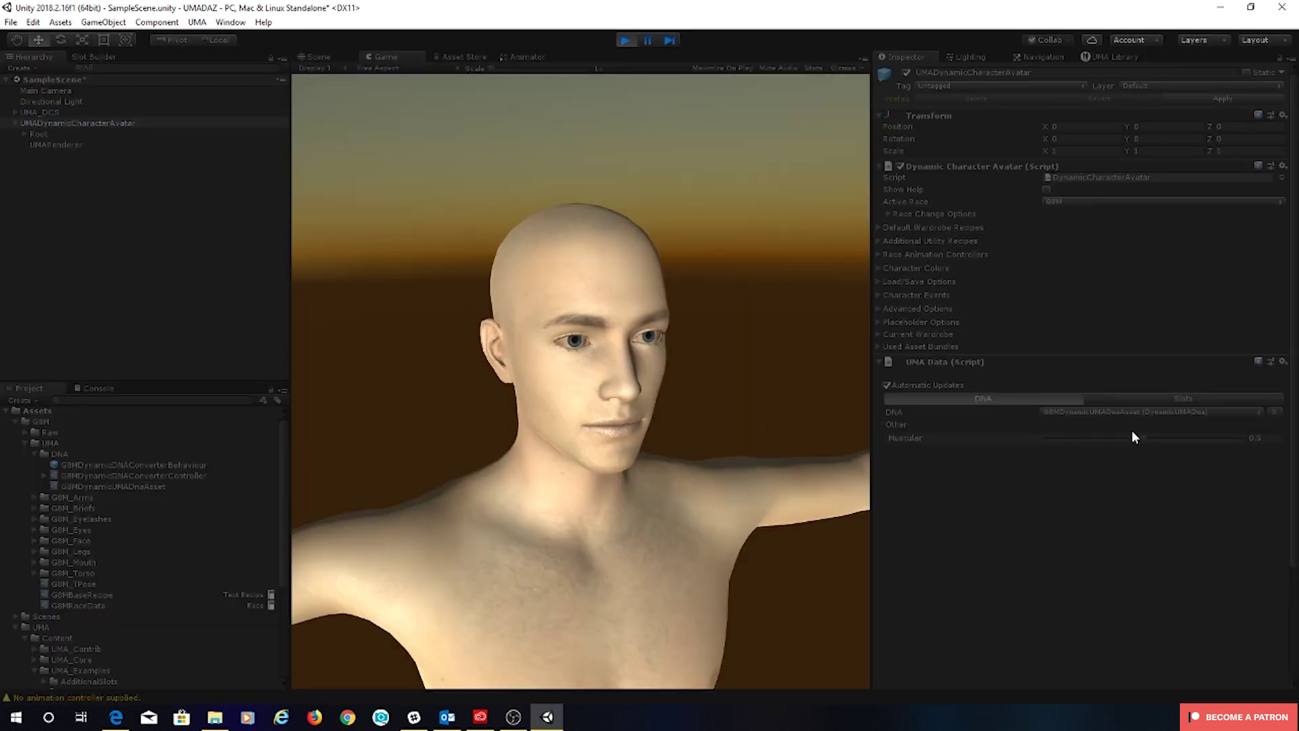
pyautogui.moveTo(1142, 443)
pyautogui.mouseDown()
pyautogui.moveTo(1175, 438)
pyautogui.moveTo(1104, 444)
pyautogui.moveTo(1177, 440)
pyautogui.moveTo(1114, 438)
pyautogui.moveTo(1143, 439)
pyautogui.mouseUp()
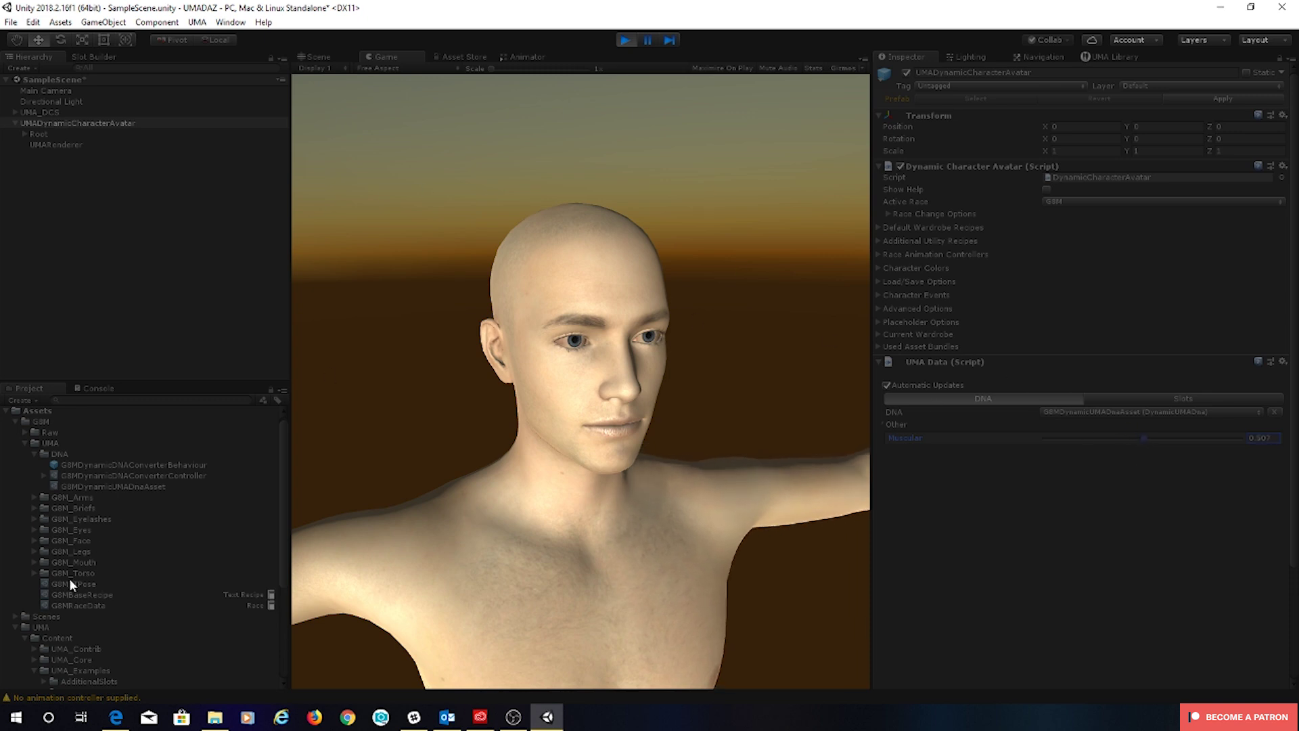
# - Switch lCollar's evaluator to DefaultInverted and lower its Muscular multiplier from 1 to 0.05
pyautogui.click(129, 477)
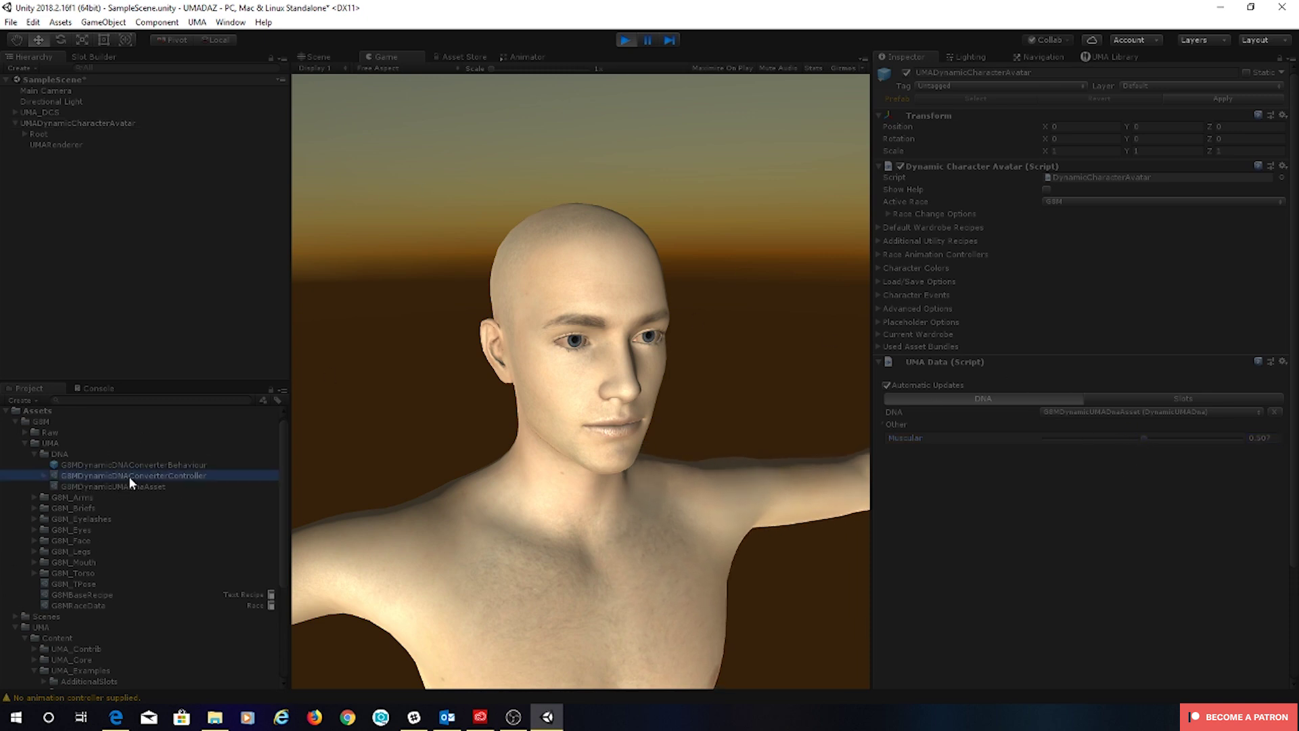
pyautogui.click(904, 133)
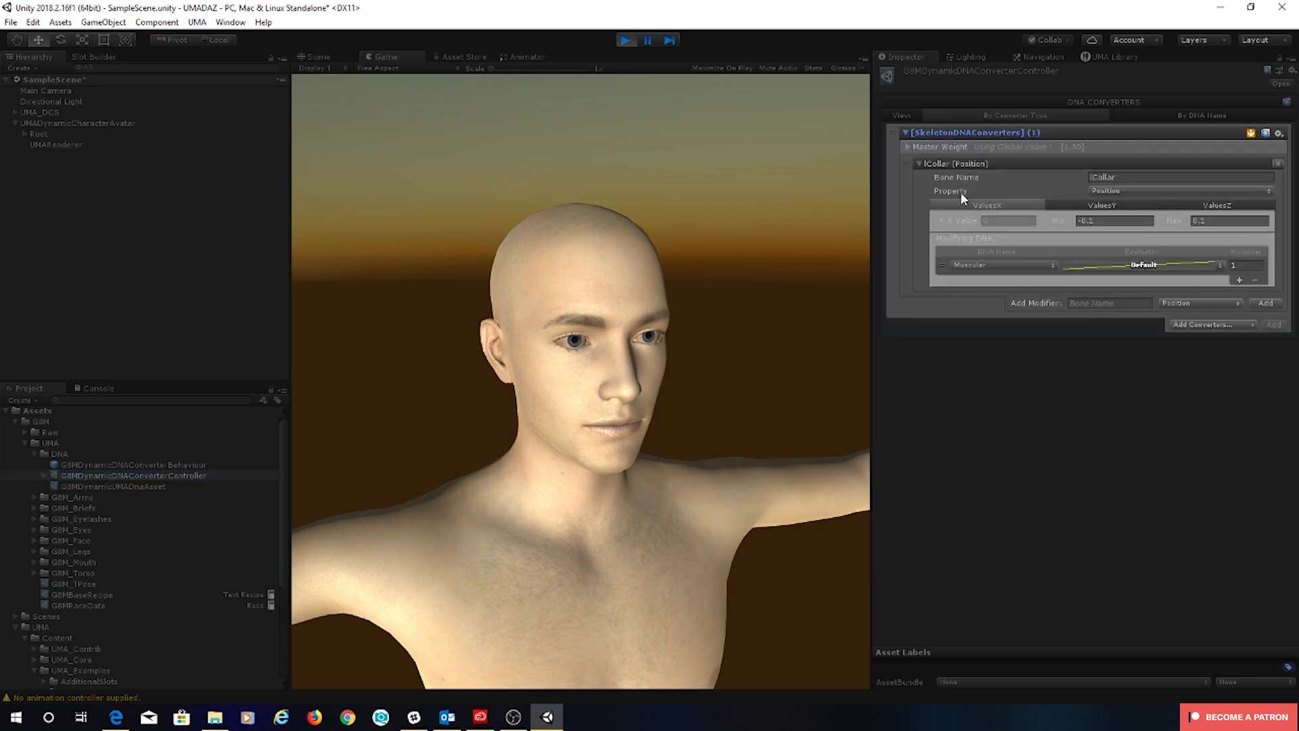
pyautogui.click(1144, 267)
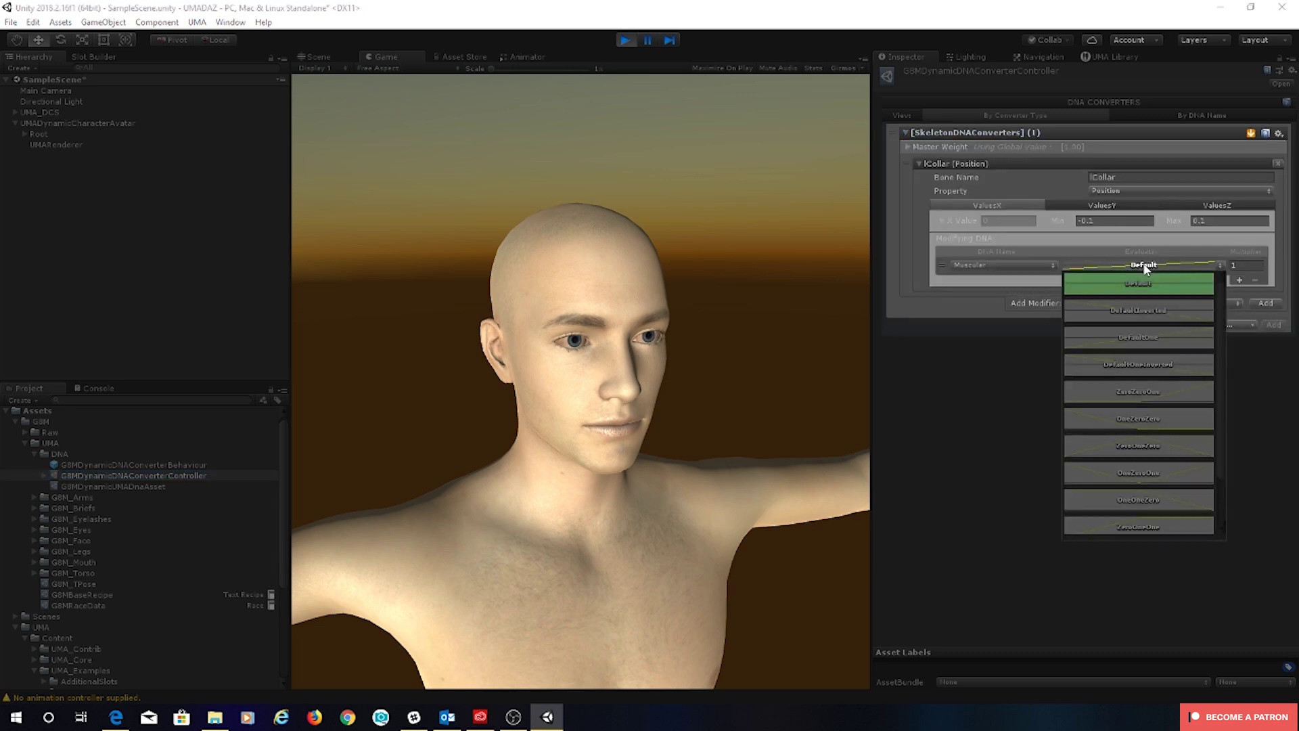
pyautogui.click(1143, 309)
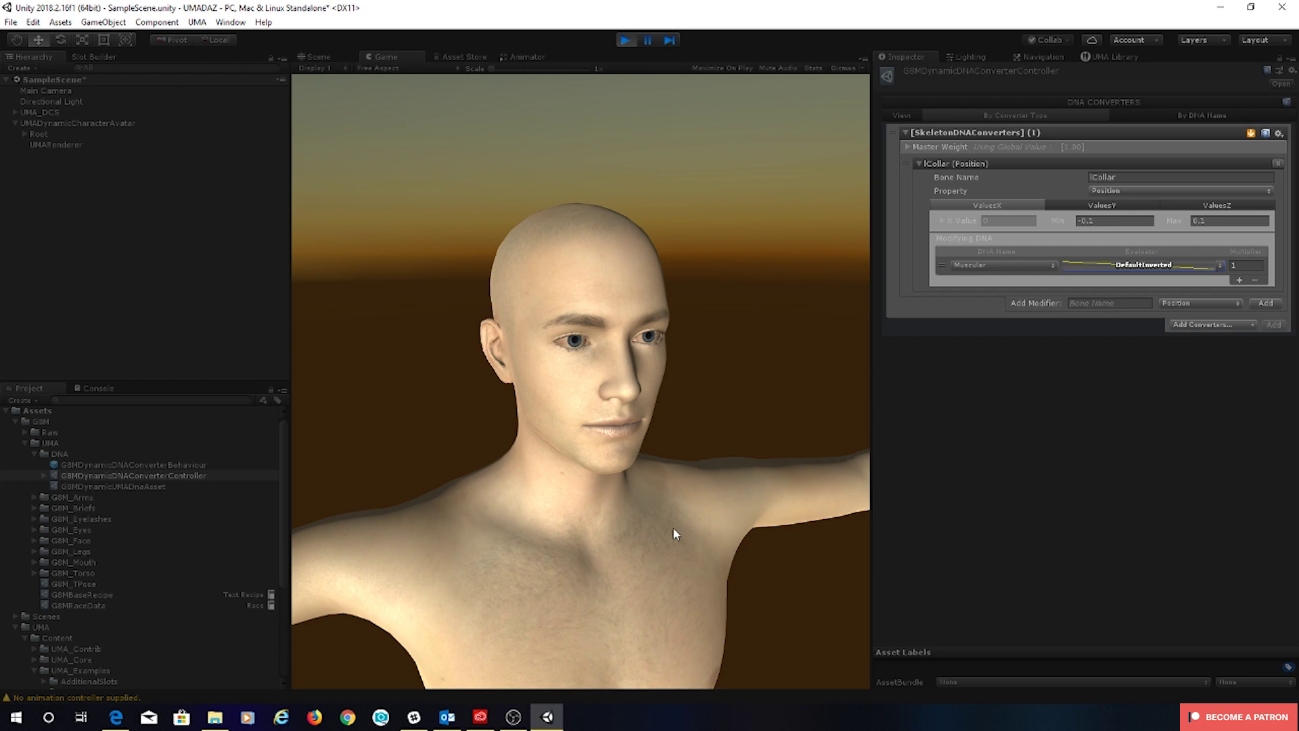
pyautogui.click(1248, 265)
pyautogui.write('0')
pyautogui.write('5')
pyautogui.click(77, 124)
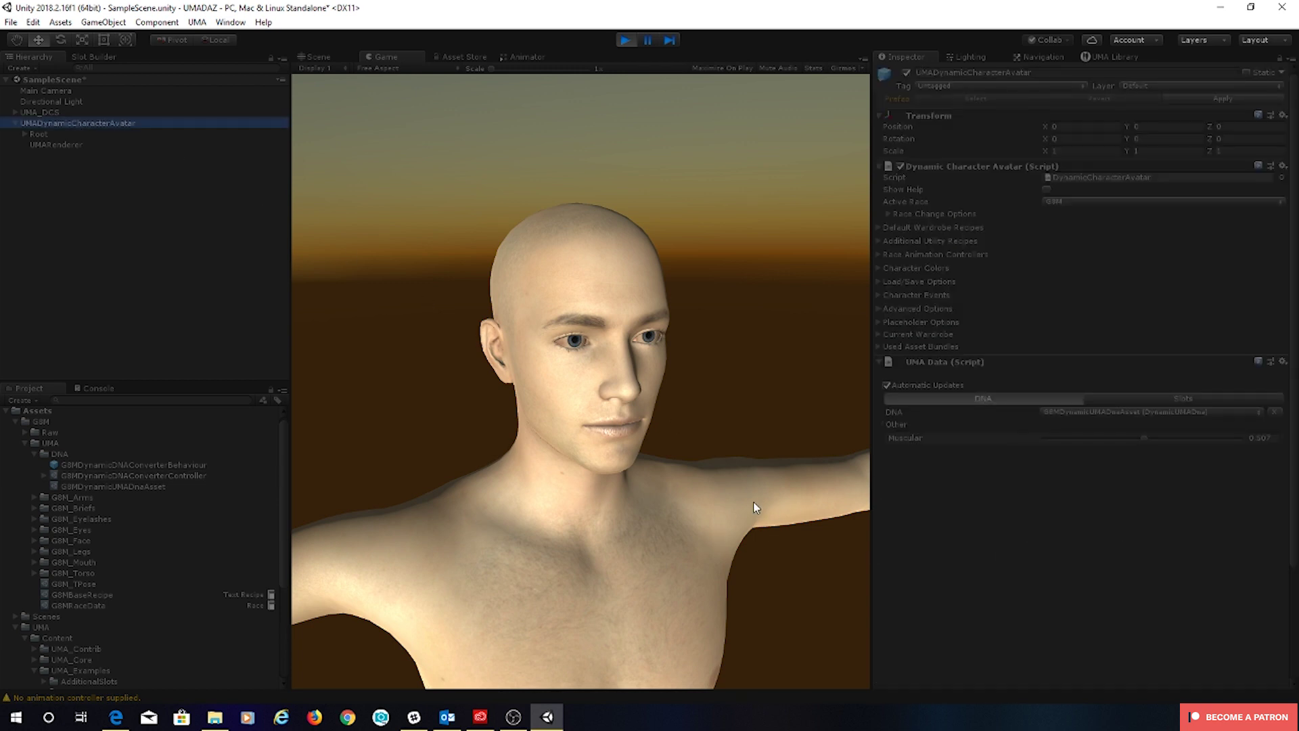
# - Sweep the avatar's Muscular DNA from 0 to 1, leaving it at 0.468
pyautogui.moveTo(1143, 437)
pyautogui.mouseDown()
pyautogui.moveTo(1230, 435)
pyautogui.moveTo(1061, 452)
pyautogui.moveTo(1252, 437)
pyautogui.moveTo(1021, 449)
pyautogui.moveTo(1268, 440)
pyautogui.moveTo(1047, 441)
pyautogui.moveTo(1134, 444)
pyautogui.mouseUp()
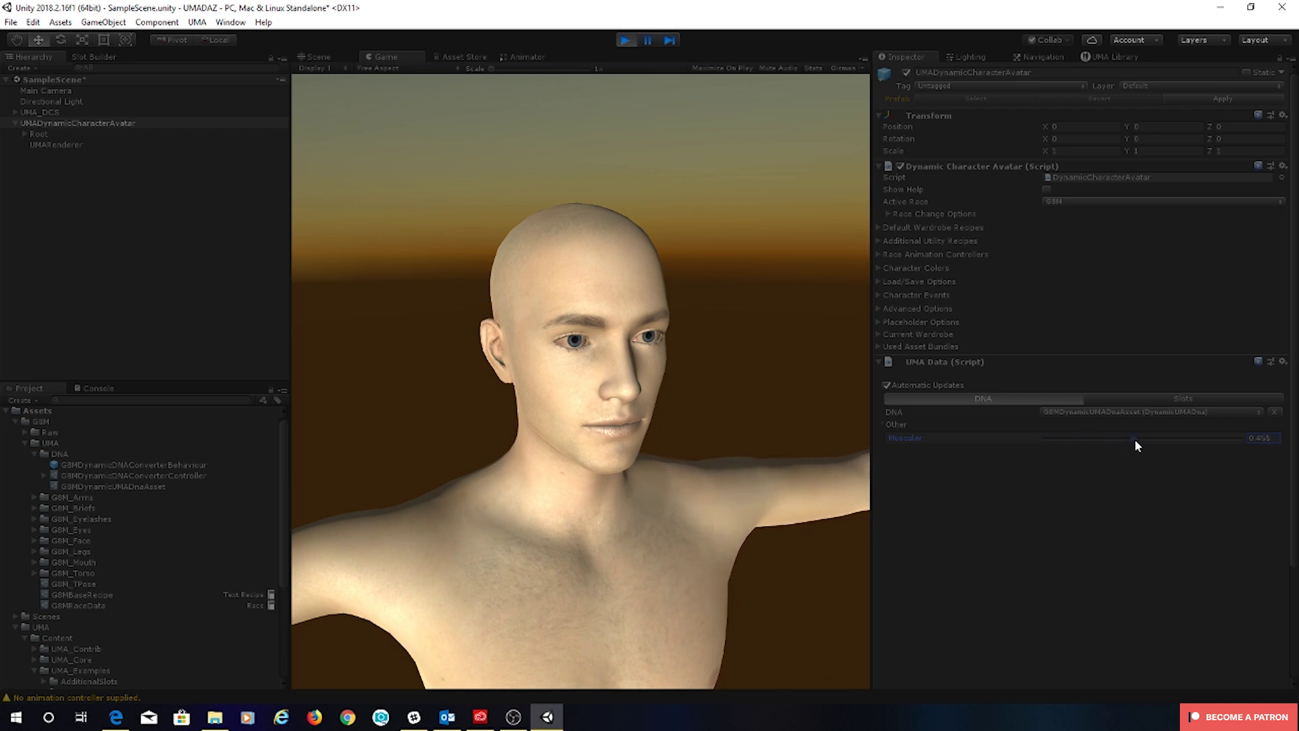
# - Change the lCollar modifier's maximum value from 0.1 to 0 in the GBM converter controller
pyautogui.click(167, 475)
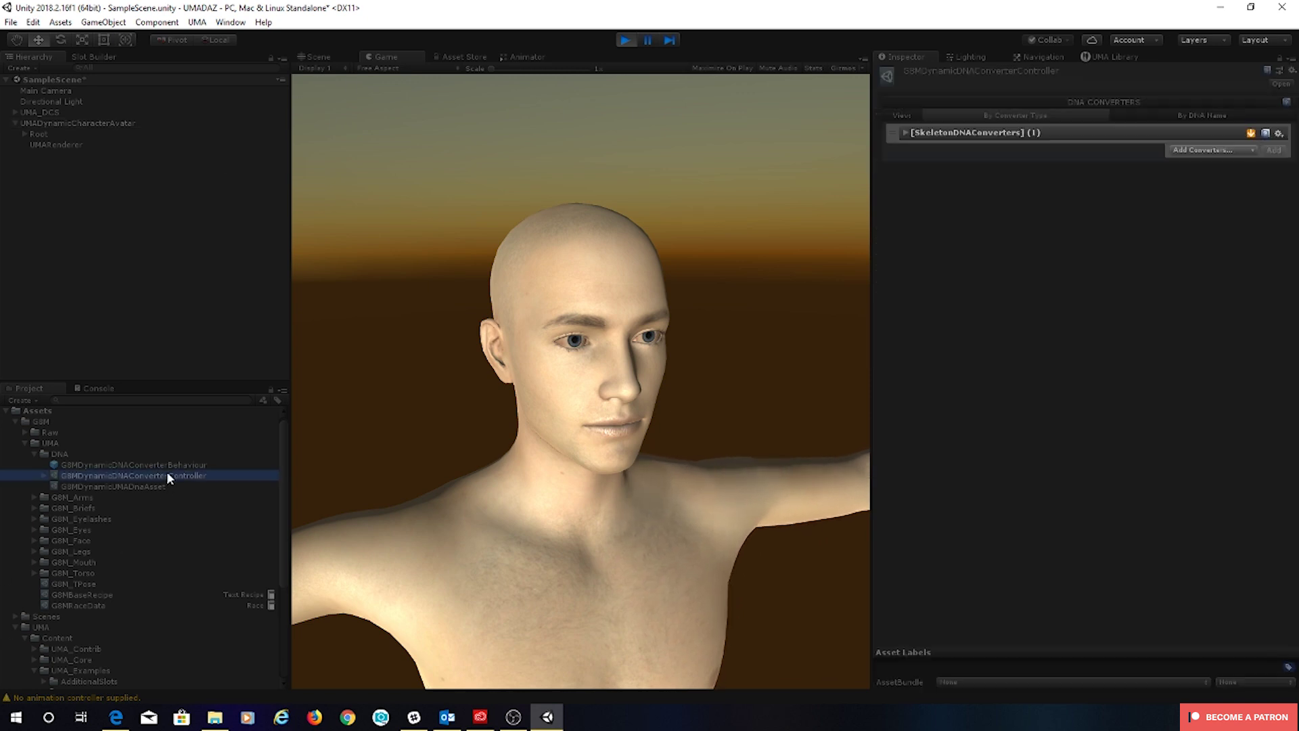
pyautogui.click(904, 132)
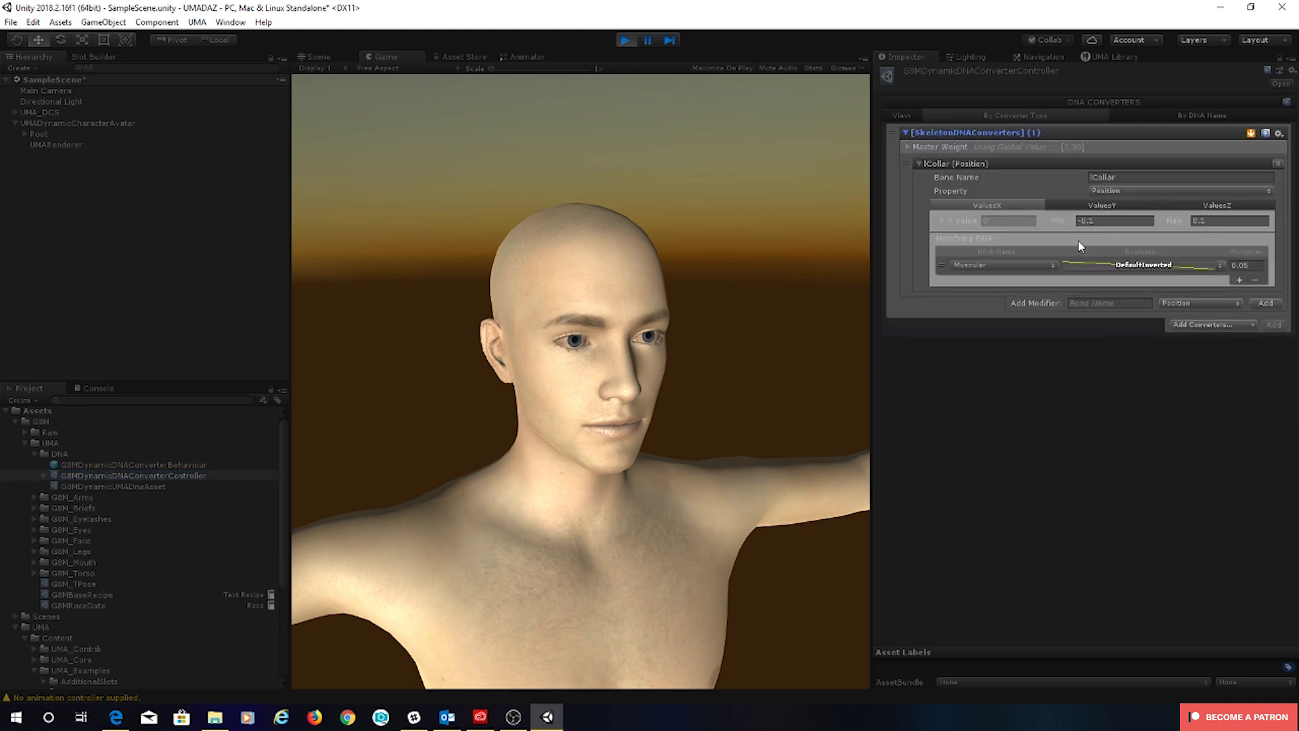
pyautogui.click(1210, 221)
pyautogui.write('0')
pyautogui.click(1222, 457)
pyautogui.click(97, 123)
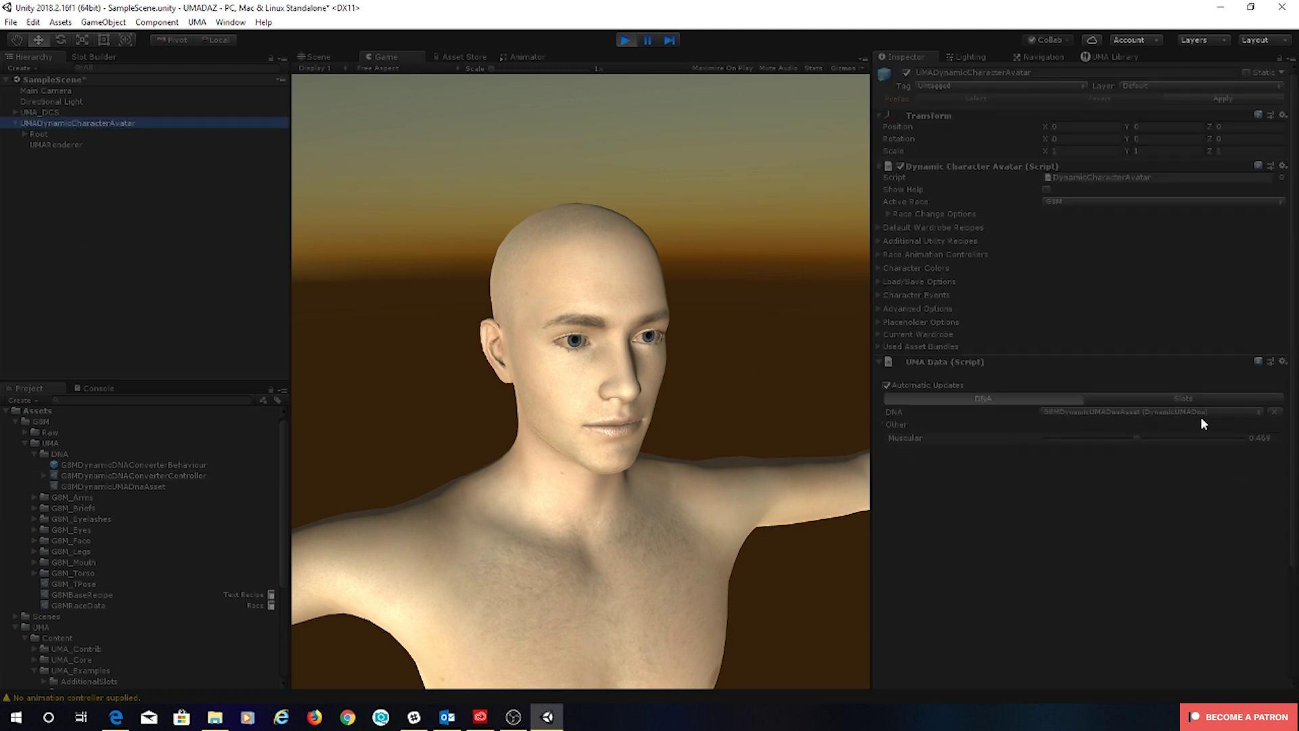
# - Drag the avatar's Muscular DNA toward zero to check the collar modifier
pyautogui.moveTo(1142, 441)
pyautogui.mouseDown()
pyautogui.moveTo(1013, 462)
pyautogui.moveTo(1142, 441)
pyautogui.moveTo(1037, 445)
pyautogui.moveTo(1247, 438)
pyautogui.moveTo(1114, 441)
pyautogui.moveTo(1200, 441)
pyautogui.moveTo(1155, 443)
pyautogui.moveTo(1177, 440)
pyautogui.moveTo(1143, 460)
pyautogui.moveTo(1208, 447)
pyautogui.moveTo(1179, 433)
pyautogui.moveTo(1140, 452)
pyautogui.mouseUp()
# - Add an rCollar Position modifier and drive it with Muscular DNA
pyautogui.click(81, 477)
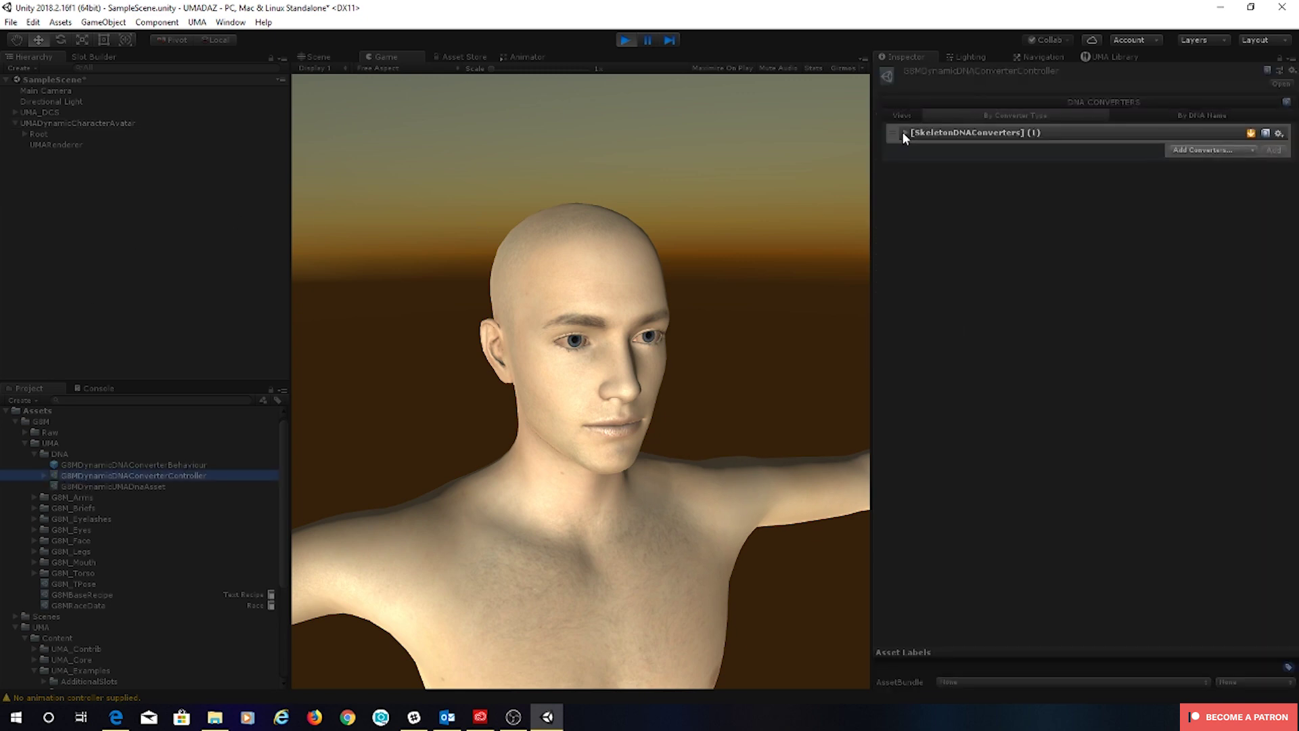
pyautogui.click(904, 133)
pyautogui.click(1090, 303)
pyautogui.write('rCollar')
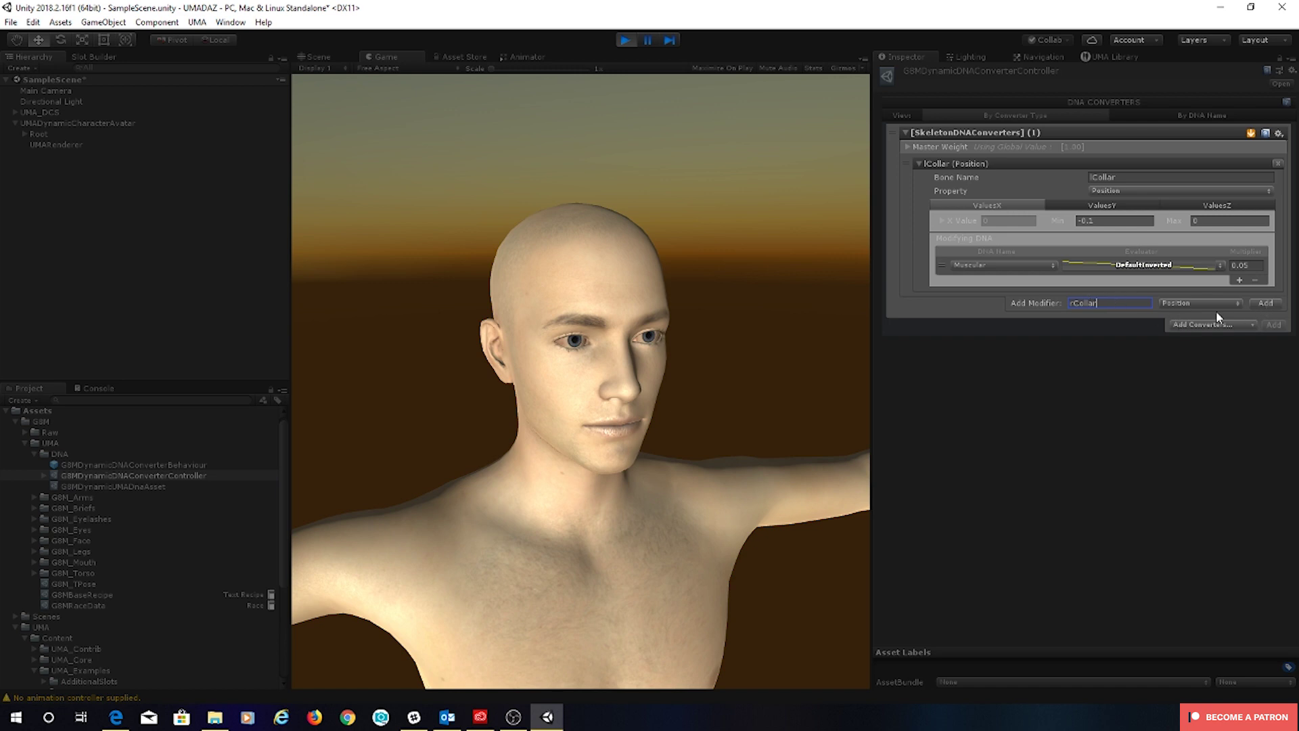
pyautogui.click(1266, 302)
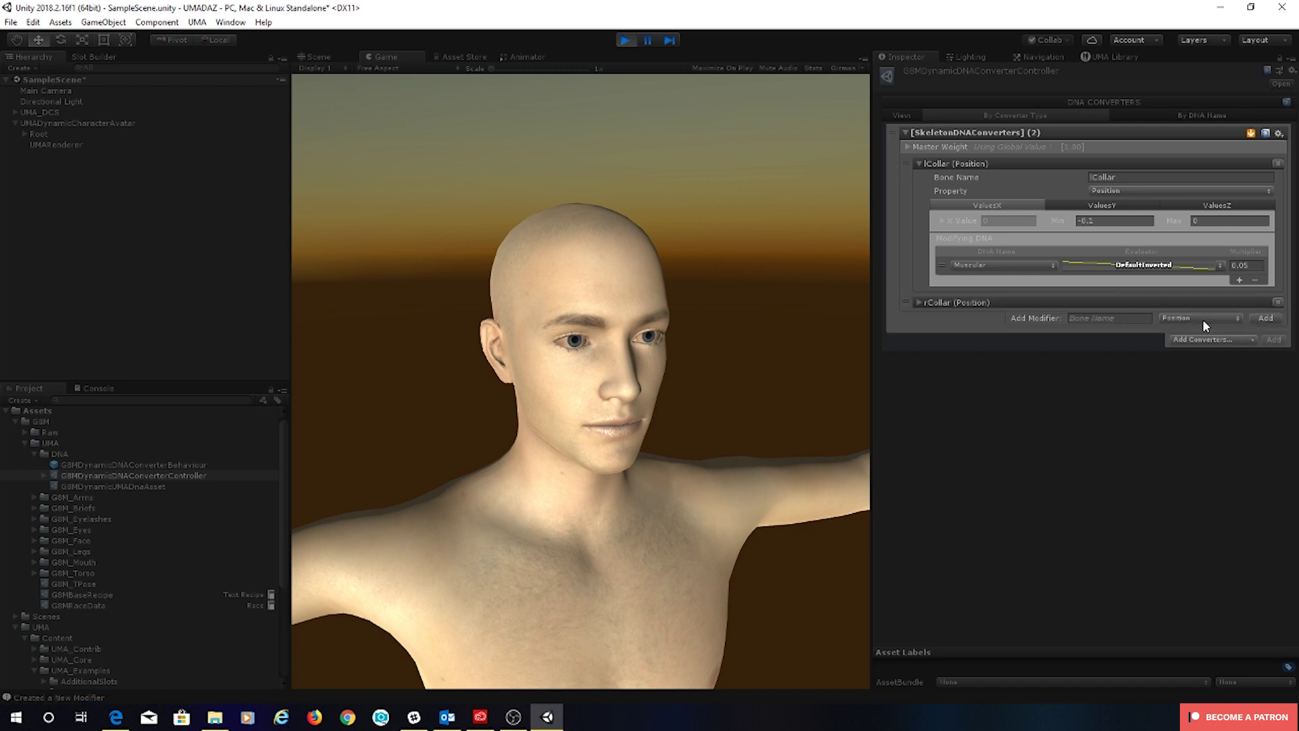
pyautogui.click(917, 304)
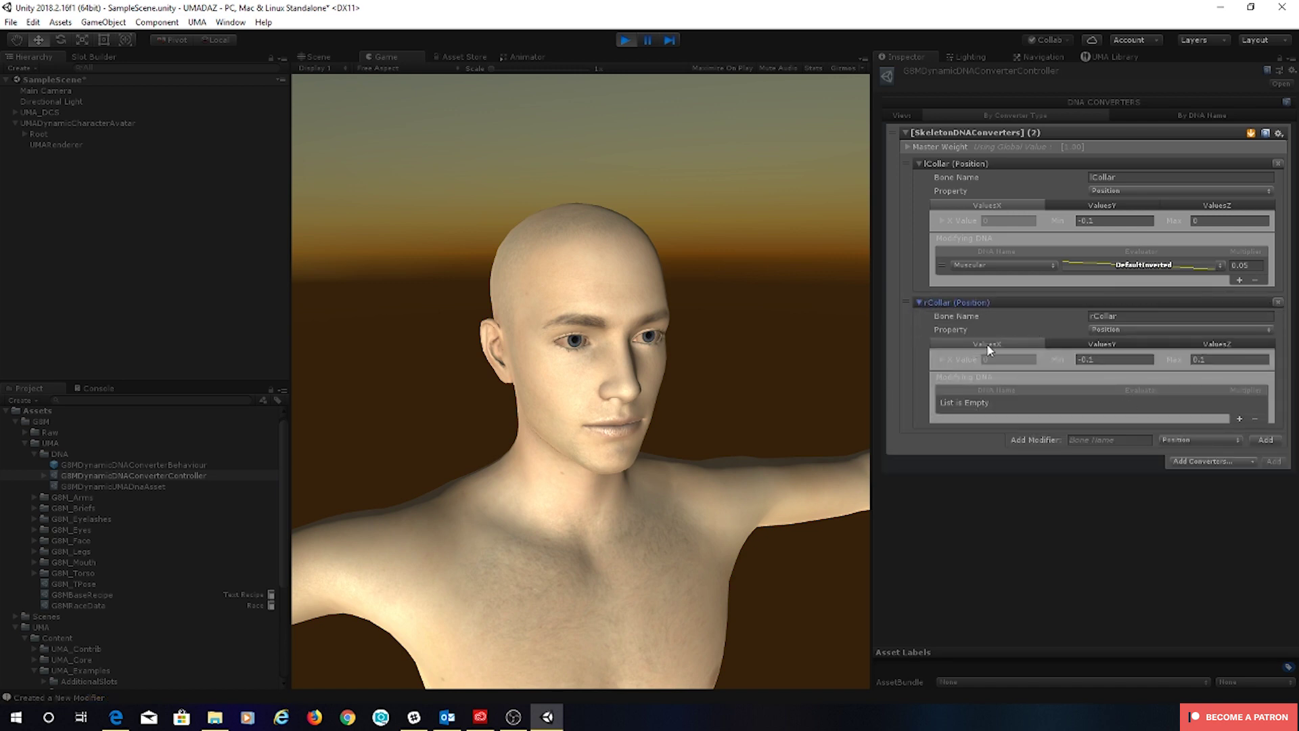
pyautogui.click(1238, 420)
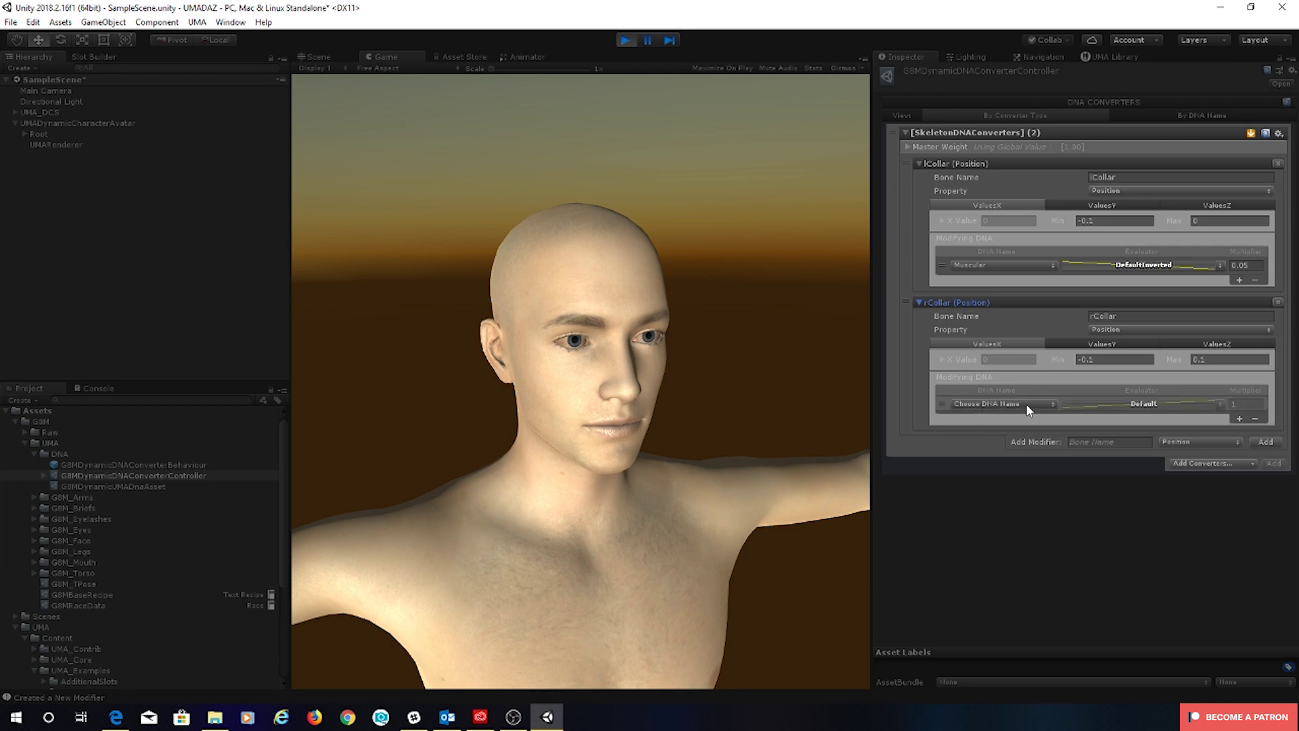
pyautogui.click(1049, 403)
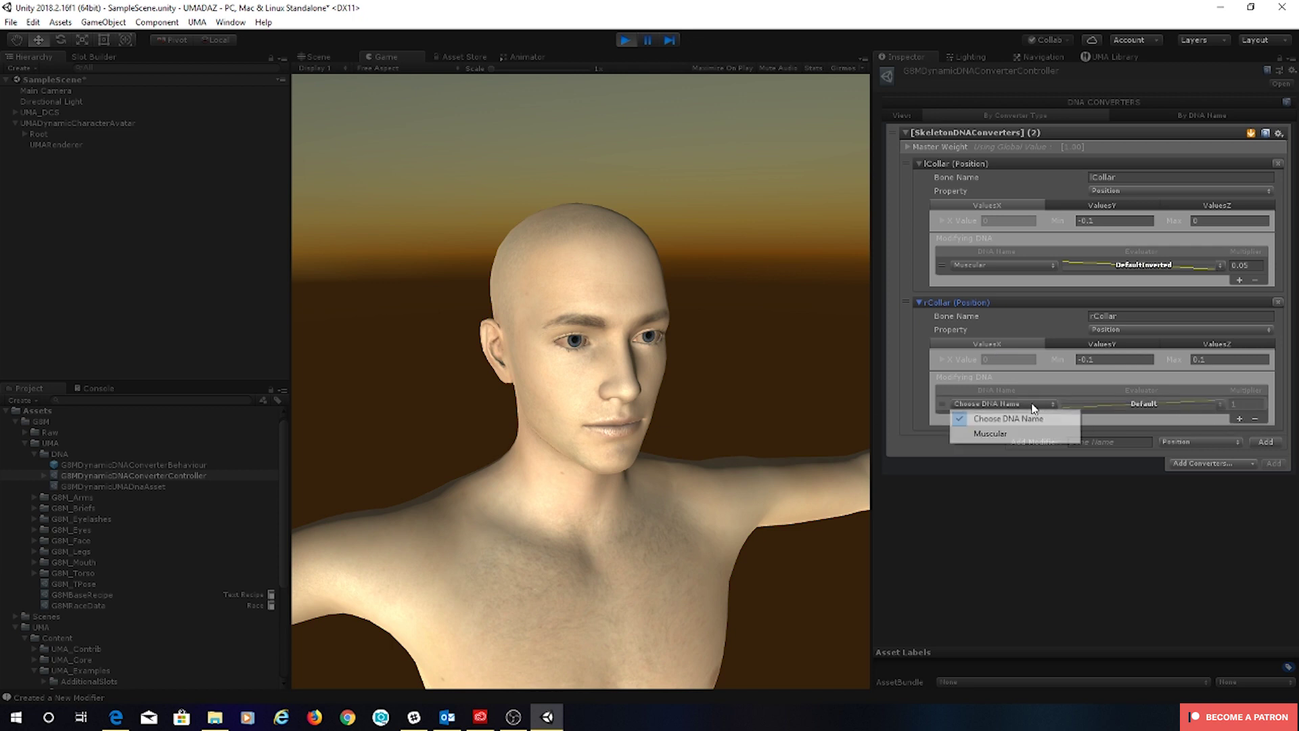
pyautogui.click(1004, 434)
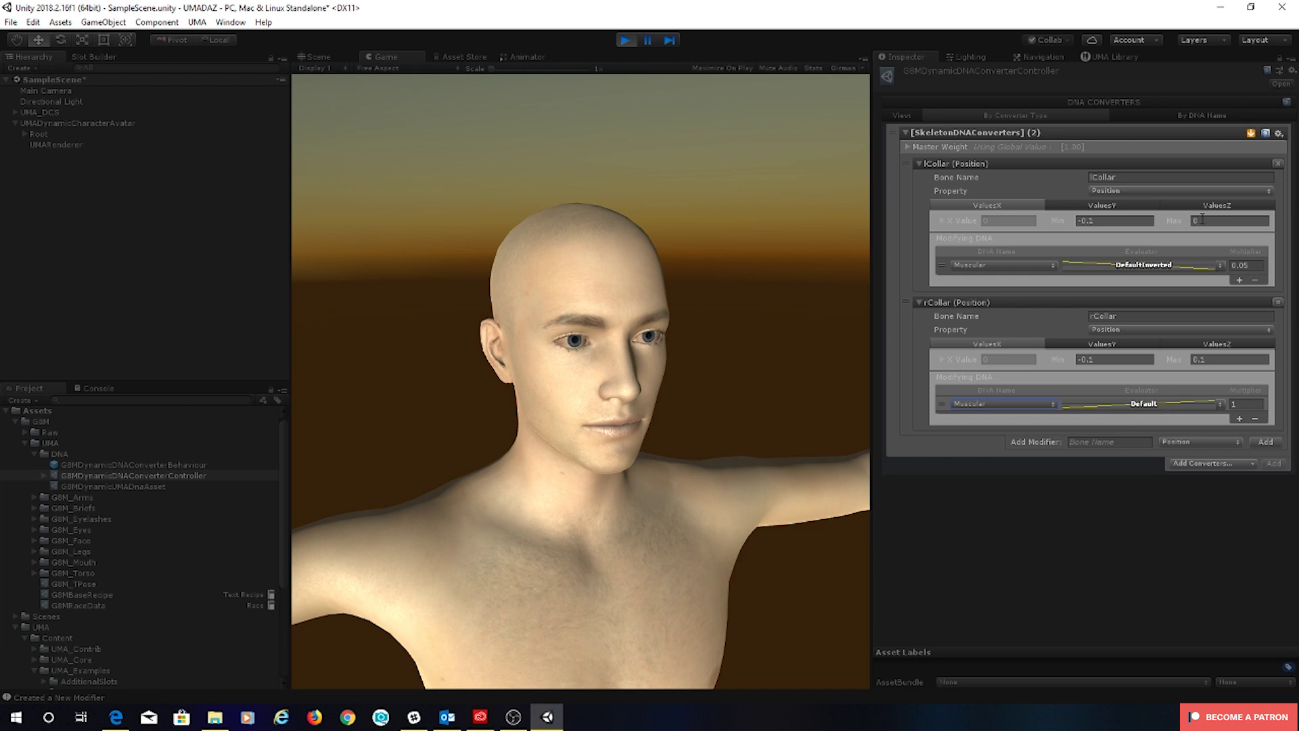
# - Set rCollar's minimum to 0 and preview both collars by varying Muscular DNA
pyautogui.click(1099, 358)
pyautogui.write('0')
pyautogui.click(1214, 358)
pyautogui.click(111, 125)
pyautogui.moveTo(1134, 436); pyautogui.dragTo(1147, 473)
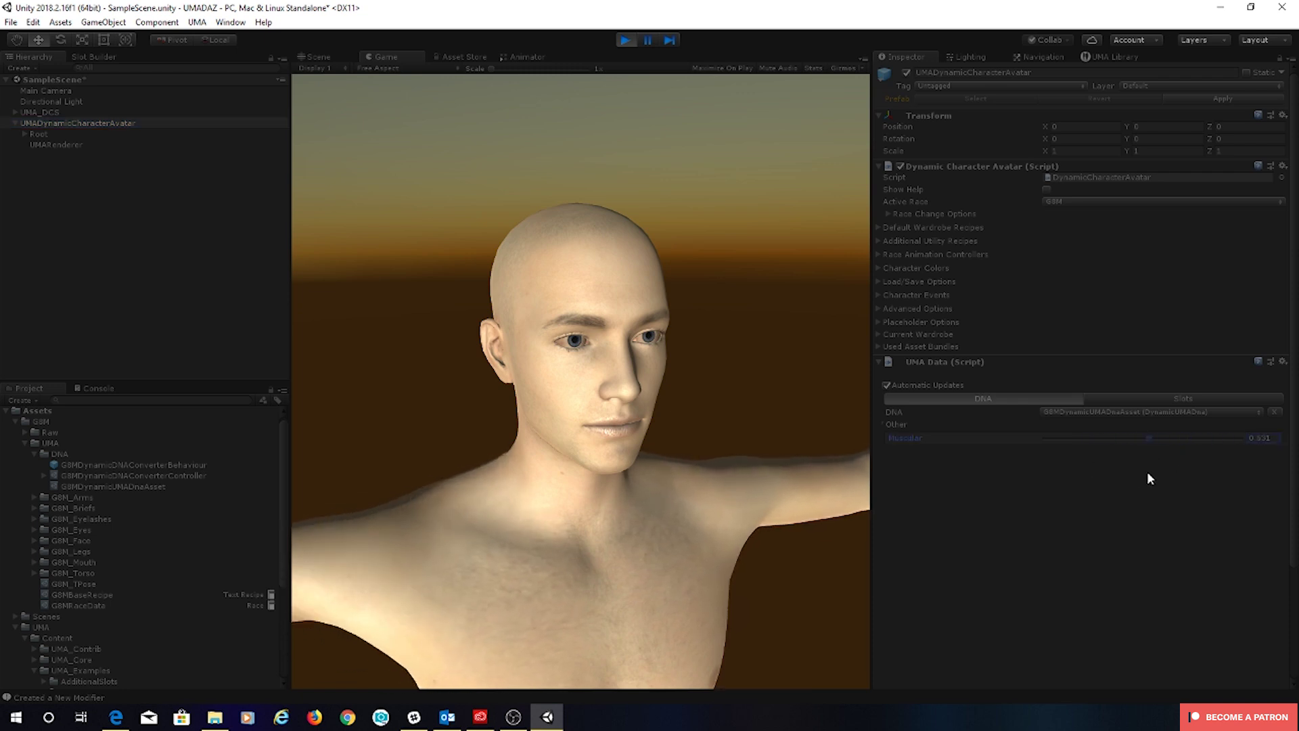
# - Set the rCollar Muscular multiplier to 0.05
pyautogui.click(98, 475)
pyautogui.click(905, 132)
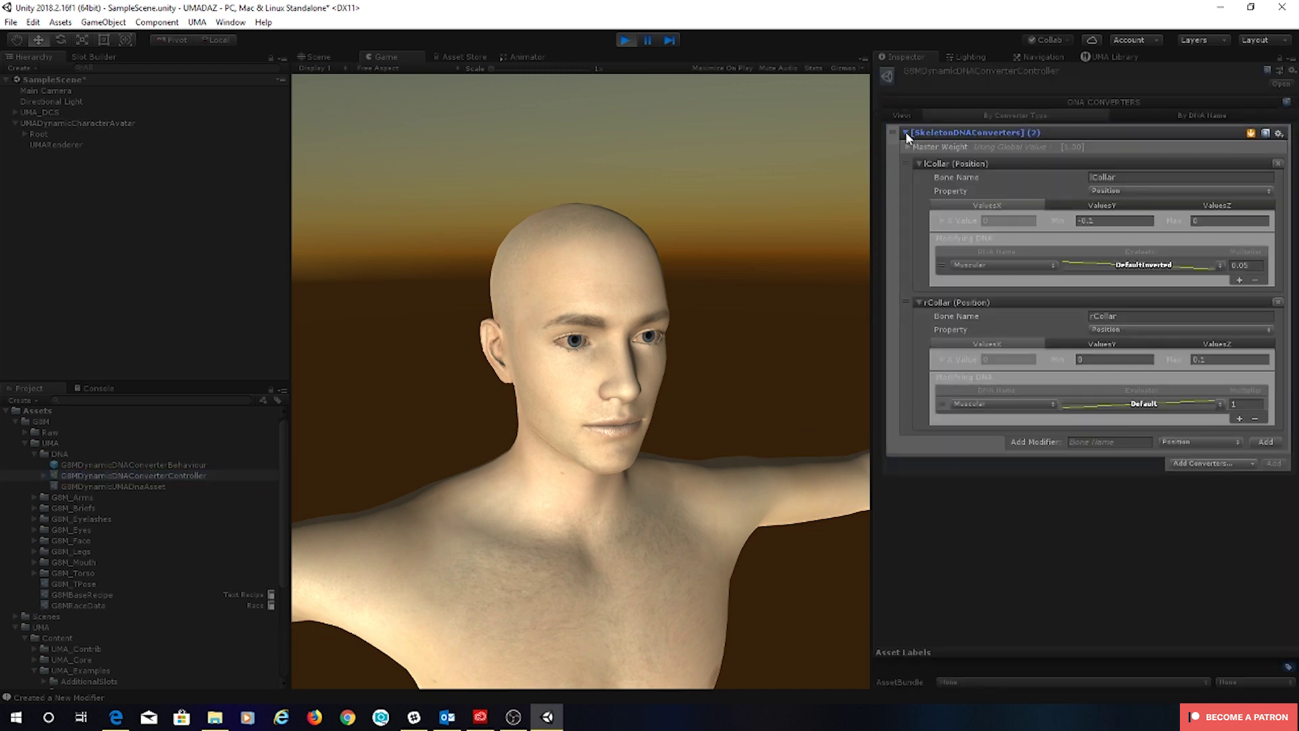
pyautogui.click(1257, 404)
pyautogui.write('0.05')
# - Sweep the avatar's Muscular DNA back and forth to compare collar and chest shapes, ending at 0.504
pyautogui.click(69, 124)
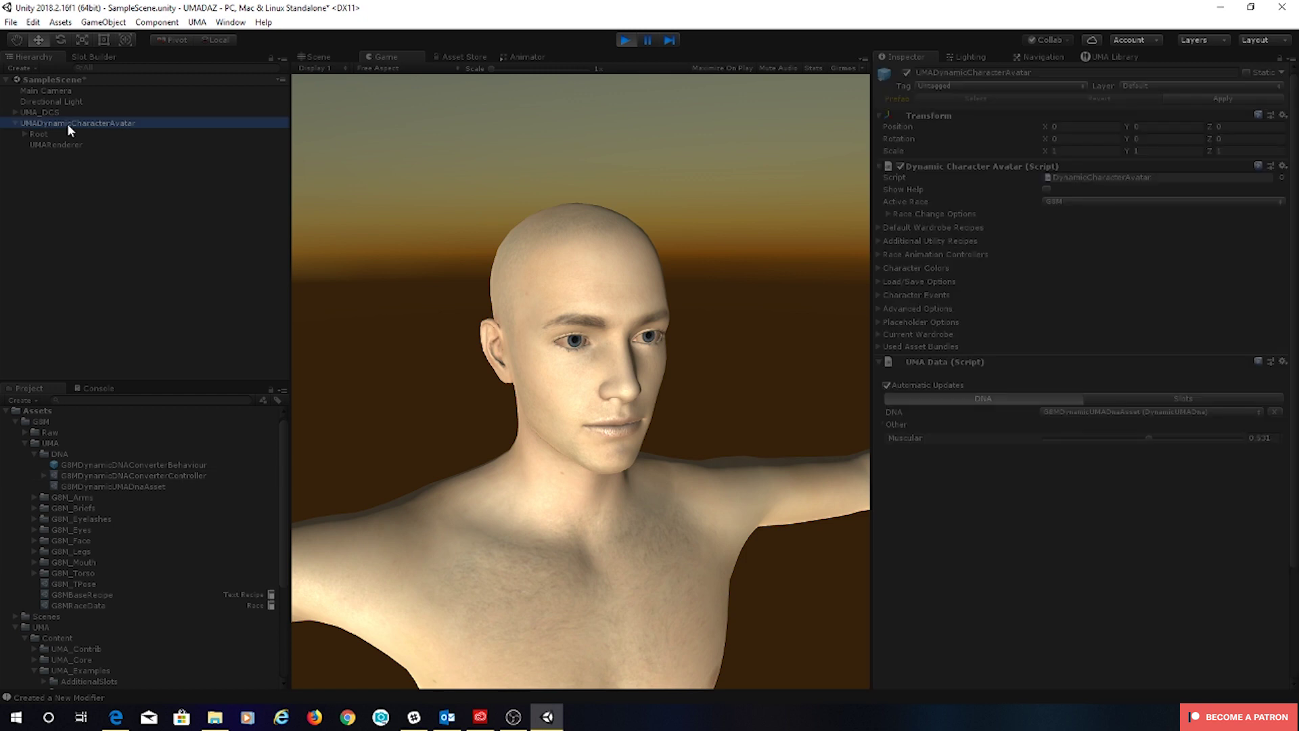
pyautogui.moveTo(1146, 436)
pyautogui.mouseDown()
pyautogui.moveTo(1224, 438)
pyautogui.moveTo(1137, 458)
pyautogui.moveTo(1215, 458)
pyautogui.moveTo(1174, 467)
pyautogui.moveTo(1244, 441)
pyautogui.moveTo(1055, 455)
pyautogui.moveTo(1203, 441)
pyautogui.moveTo(1087, 446)
pyautogui.moveTo(1157, 437)
pyautogui.moveTo(1133, 441)
pyautogui.mouseUp()
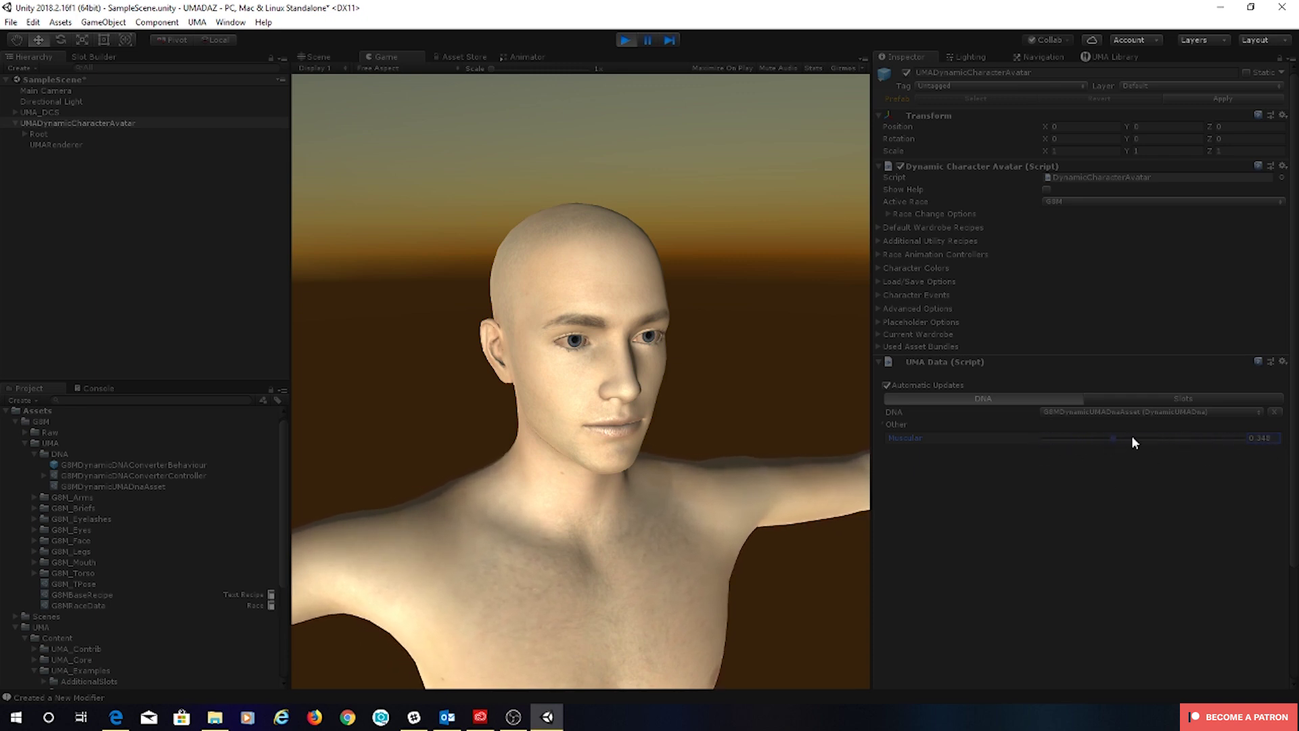
pyautogui.hotkey('alt', 'Tab')
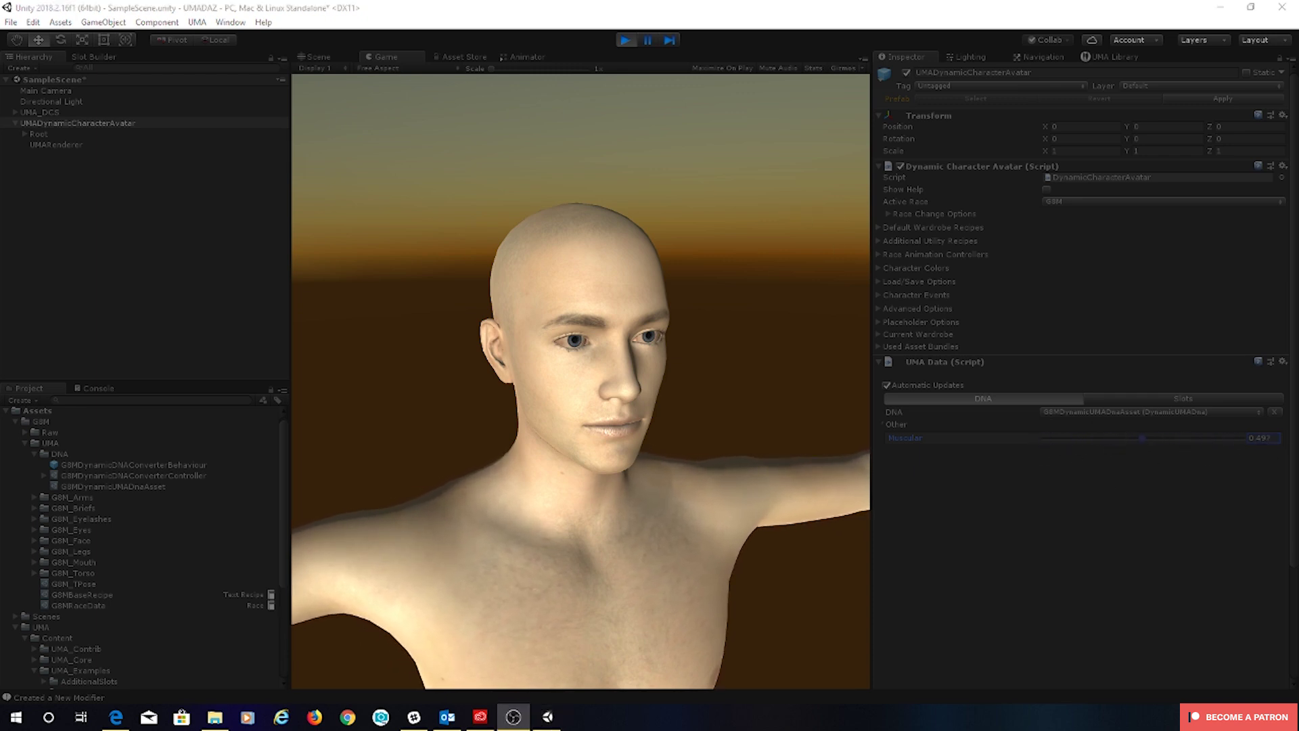
pyautogui.moveTo(1141, 441); pyautogui.dragTo(1229, 432)
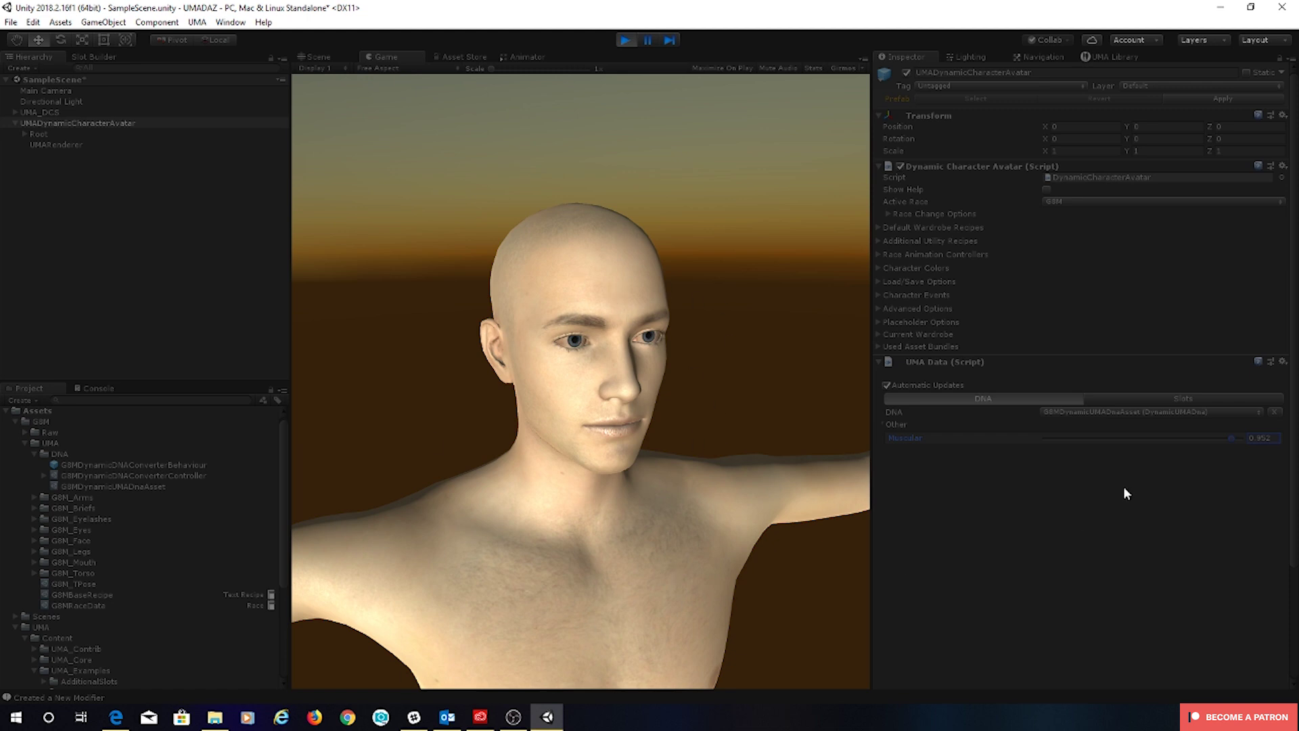
pyautogui.moveTo(1230, 438)
pyautogui.mouseDown()
pyautogui.moveTo(1246, 438)
pyautogui.moveTo(1122, 438)
pyautogui.moveTo(1226, 430)
pyautogui.moveTo(1137, 444)
pyautogui.moveTo(1150, 450)
pyautogui.moveTo(1240, 444)
pyautogui.moveTo(1159, 437)
pyautogui.moveTo(1234, 436)
pyautogui.mouseUp()
pyautogui.moveTo(1232, 437); pyautogui.dragTo(1102, 446)
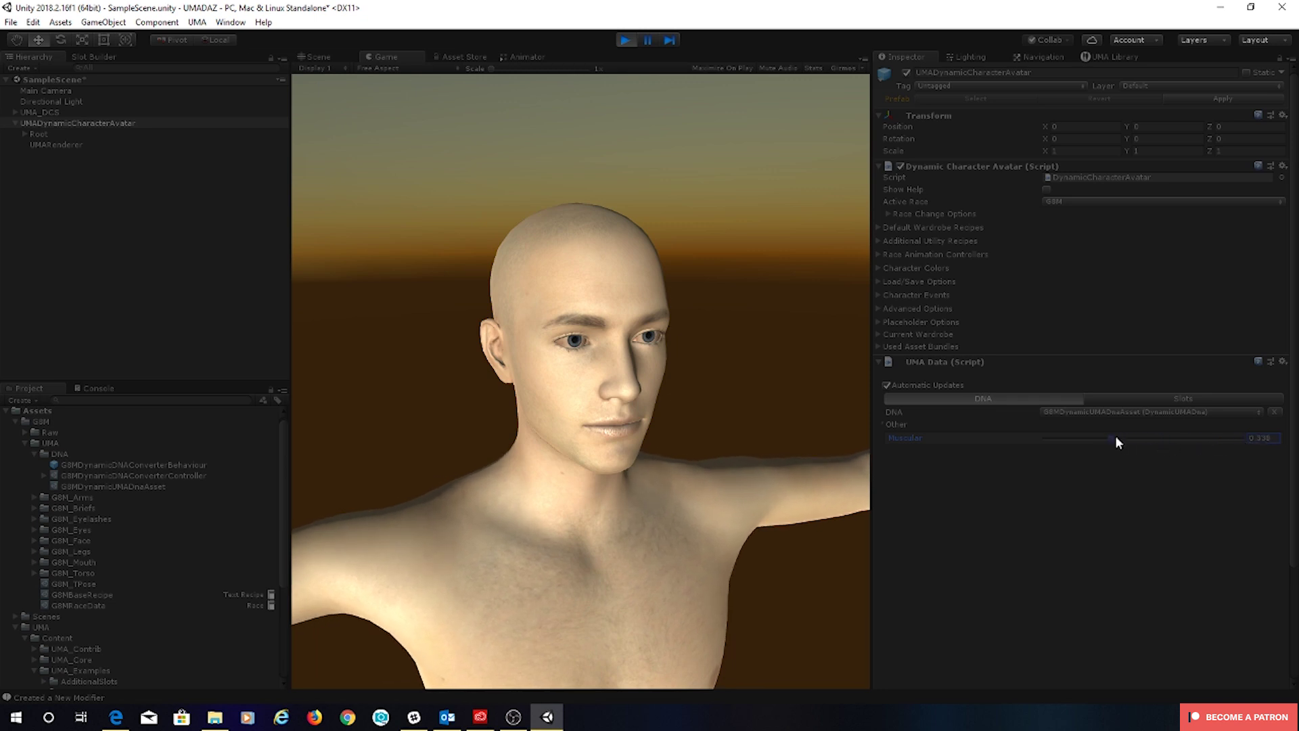
pyautogui.click(95, 474)
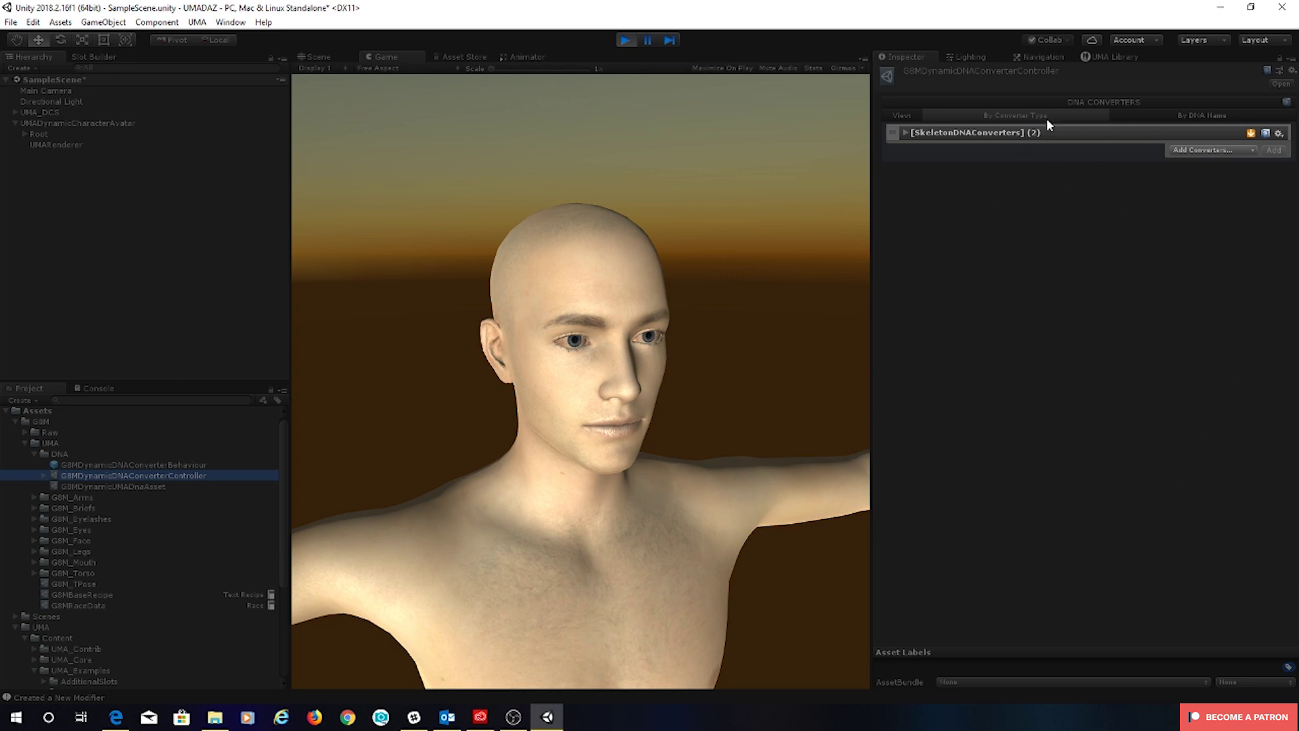
# - Add a BlendshapeDNAConverters plugin with one empty element, then inspect UMARenderer's blend shapes, all at 0
pyautogui.click(1201, 149)
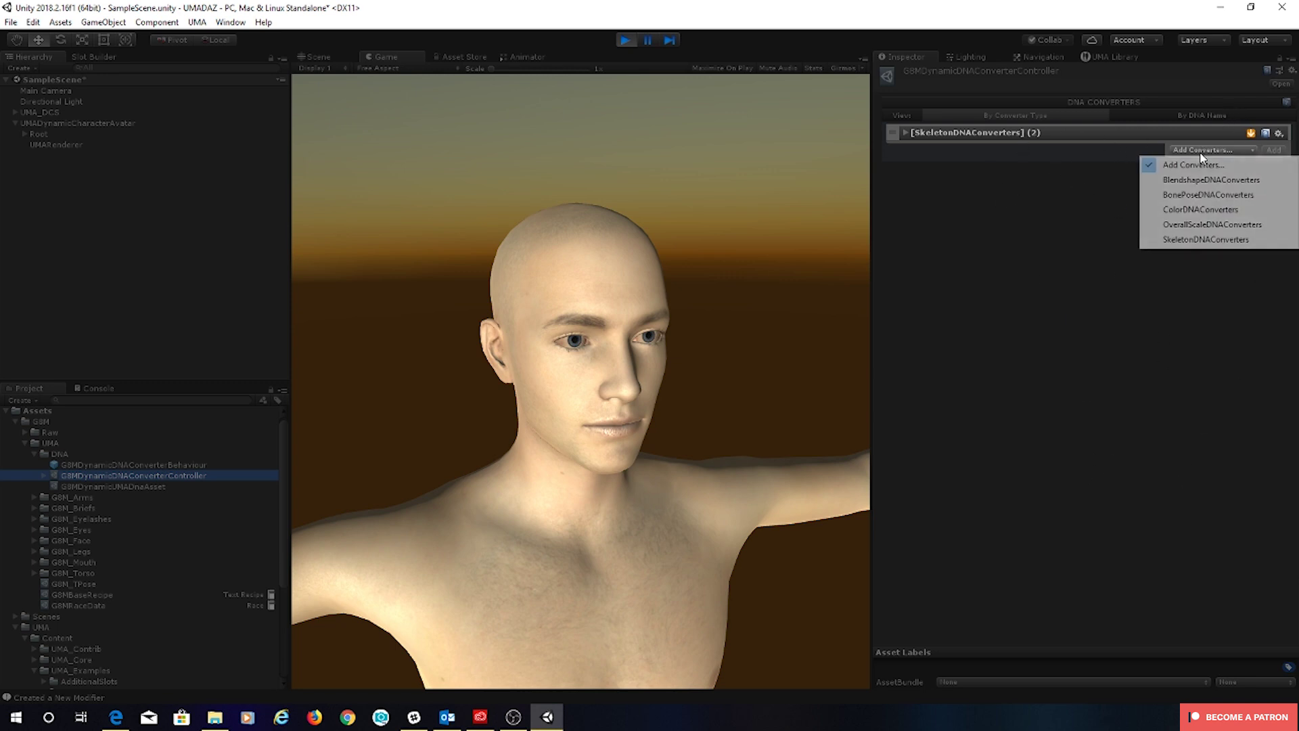
pyautogui.click(1222, 180)
pyautogui.click(1269, 149)
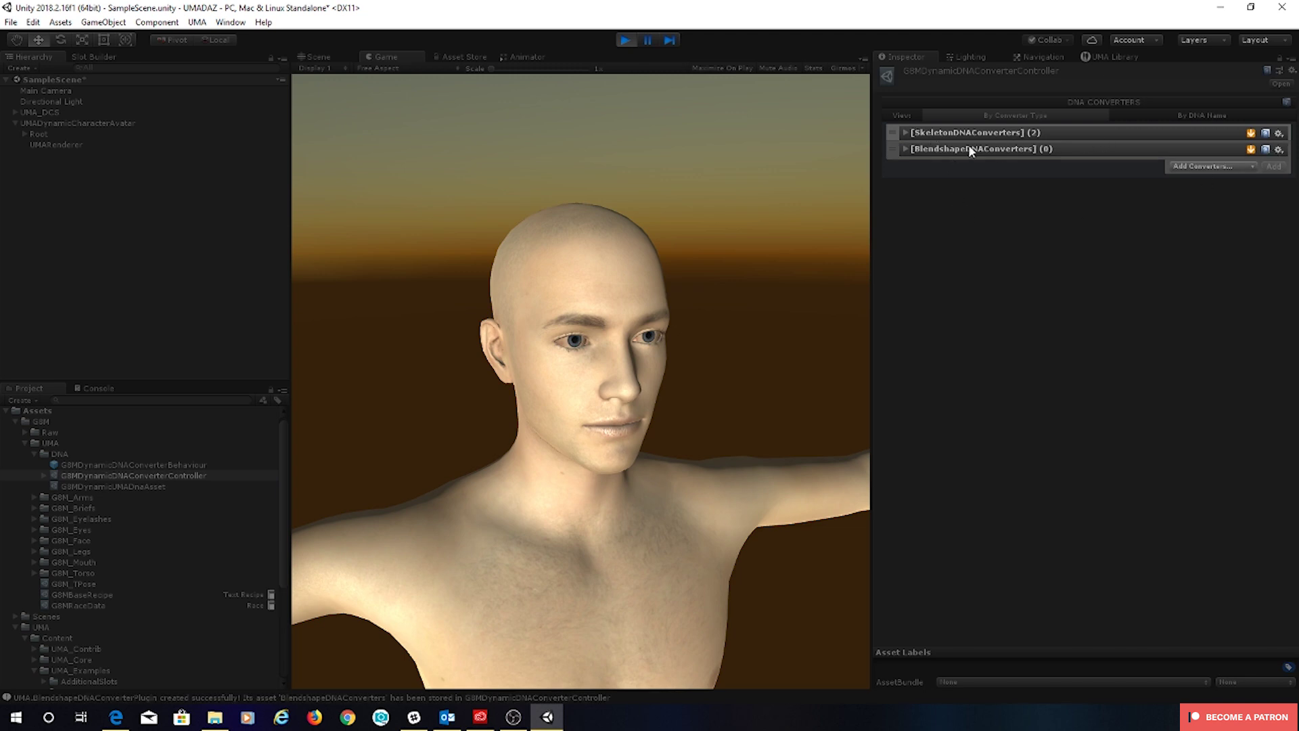
pyautogui.click(906, 149)
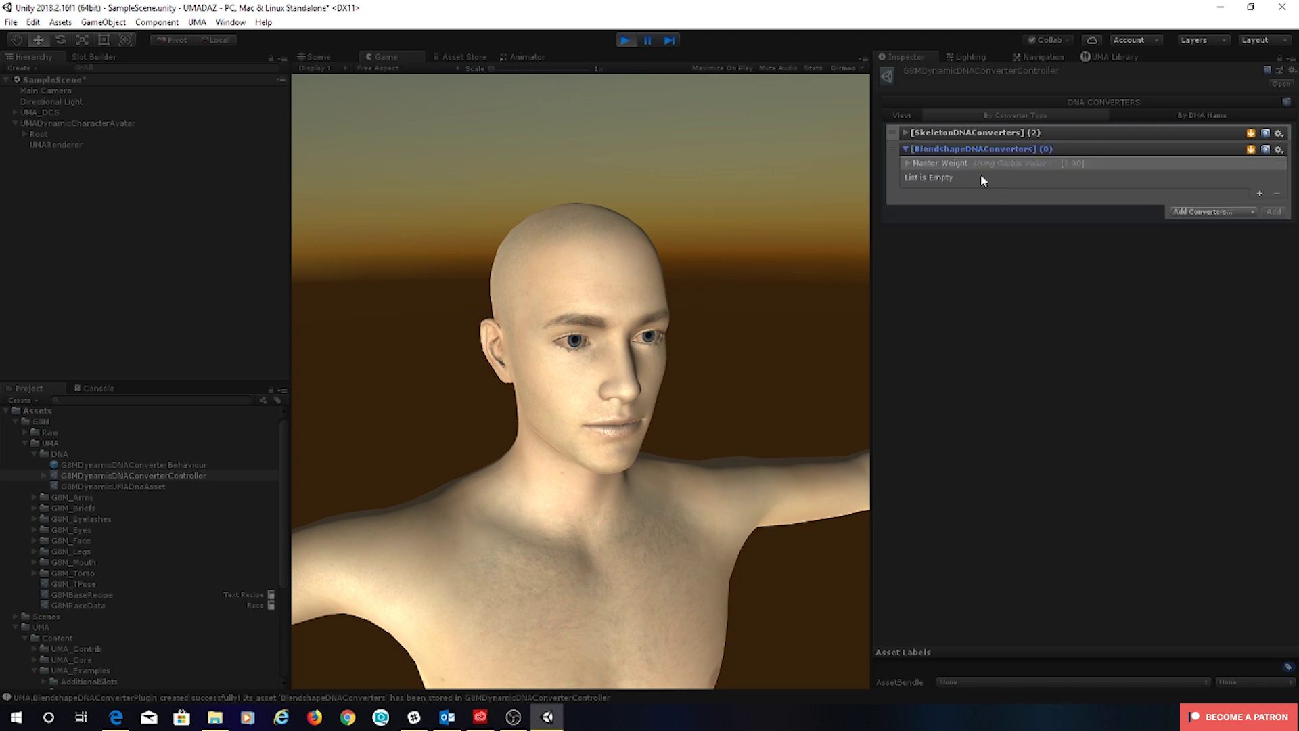
pyautogui.click(1259, 194)
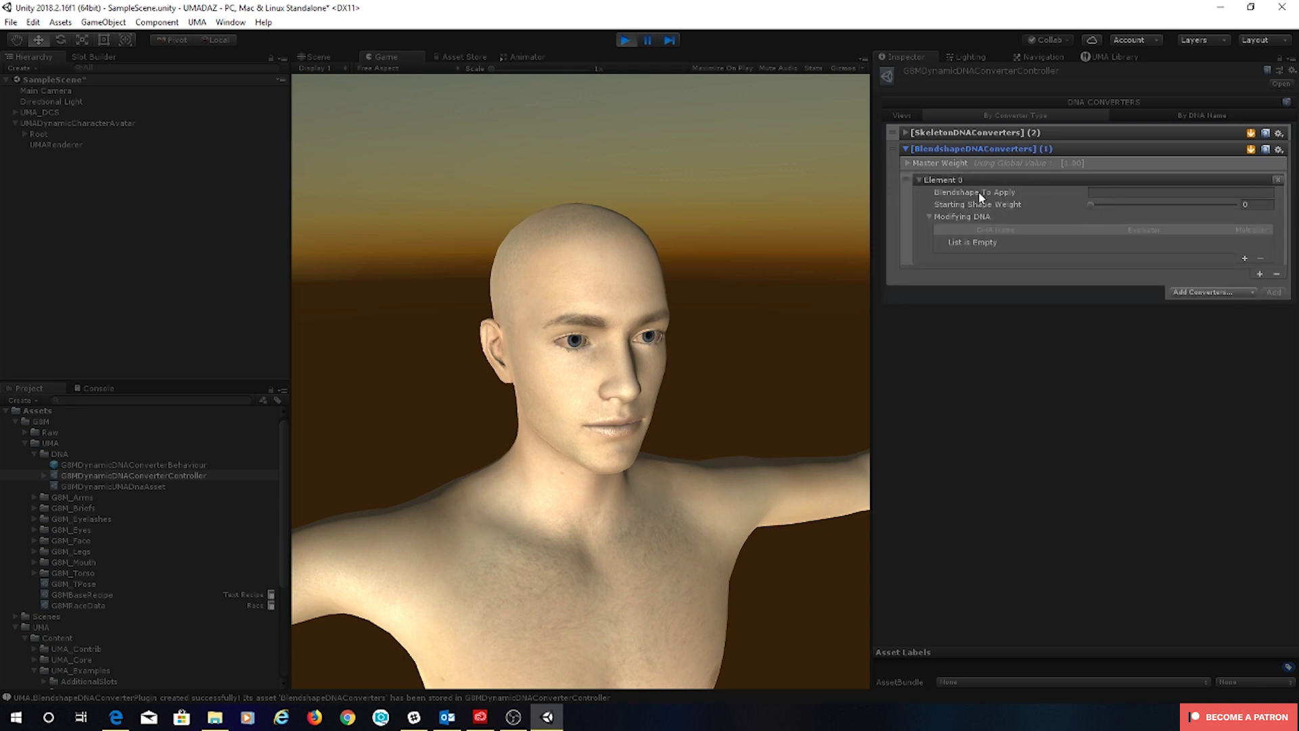
pyautogui.click(50, 145)
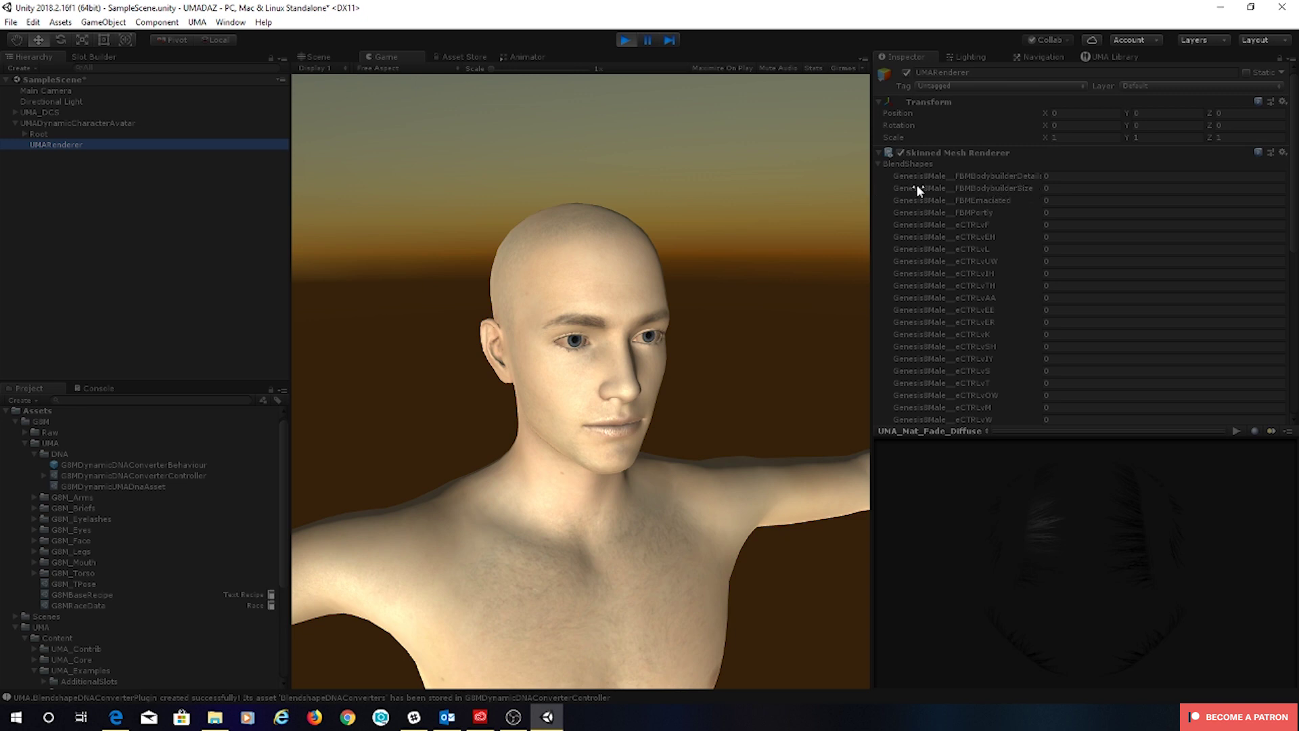
# - Set the element's Blendshape To Apply to Genesis8Male__FBMBodybuilderSize
pyautogui.click(181, 477)
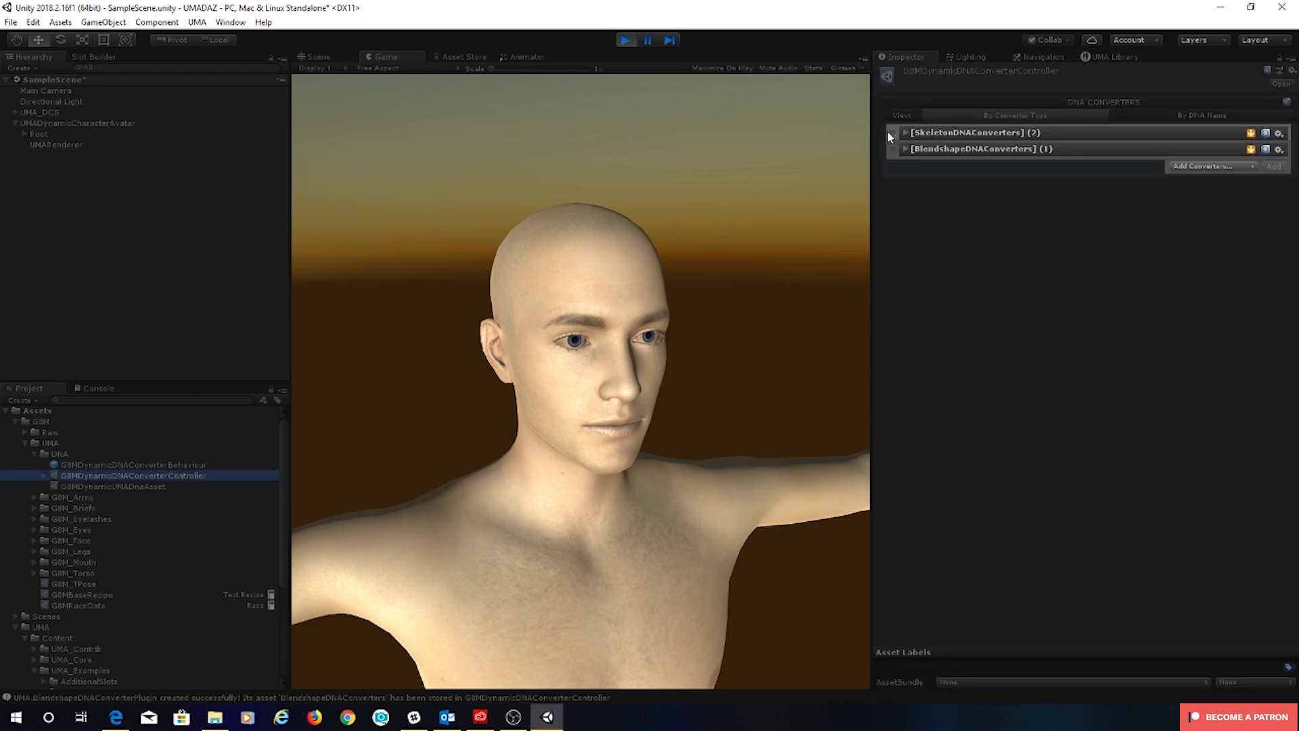
pyautogui.click(906, 149)
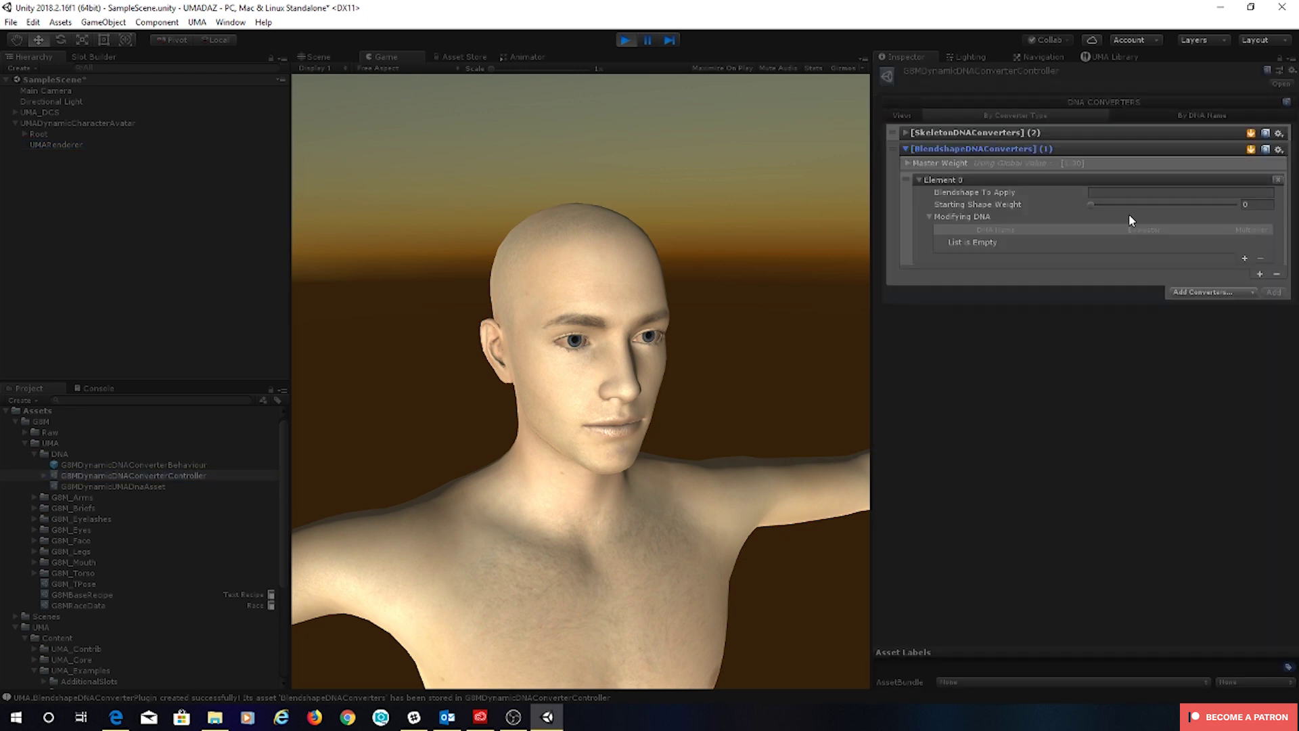
pyautogui.click(1118, 193)
pyautogui.write('Genesis8Male__')
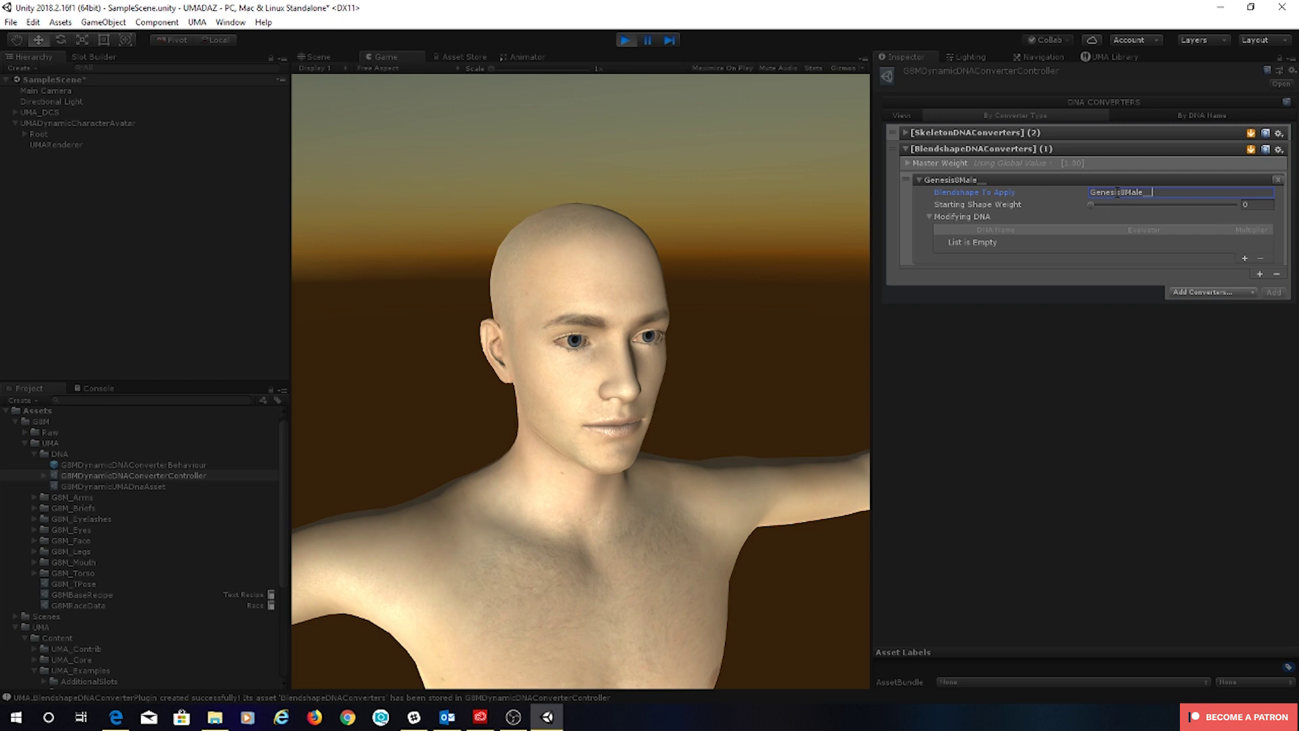
pyautogui.write('BMBodybuilderSize')
# - Drive the bodybuilder blendshape with Muscular DNA and test it by dragging the avatar's Muscular slider
pyautogui.click(1244, 258)
pyautogui.click(1046, 245)
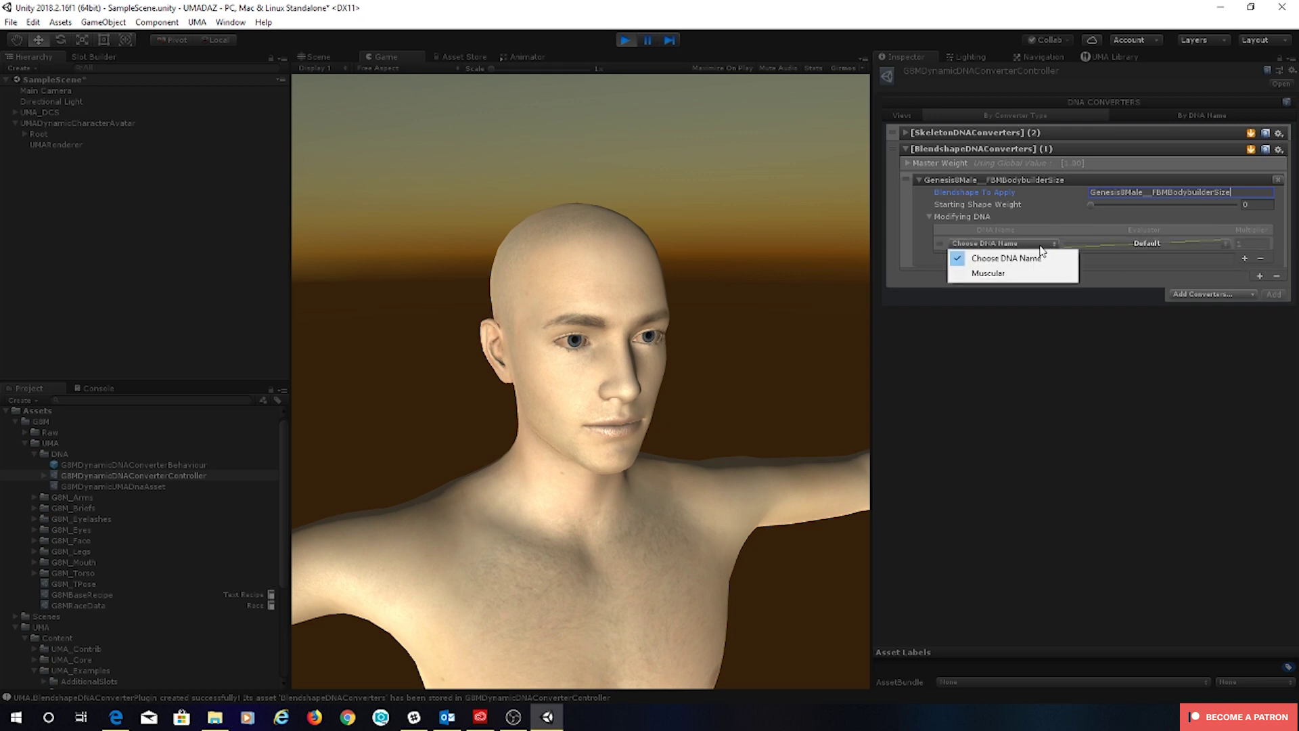
pyautogui.click(1011, 277)
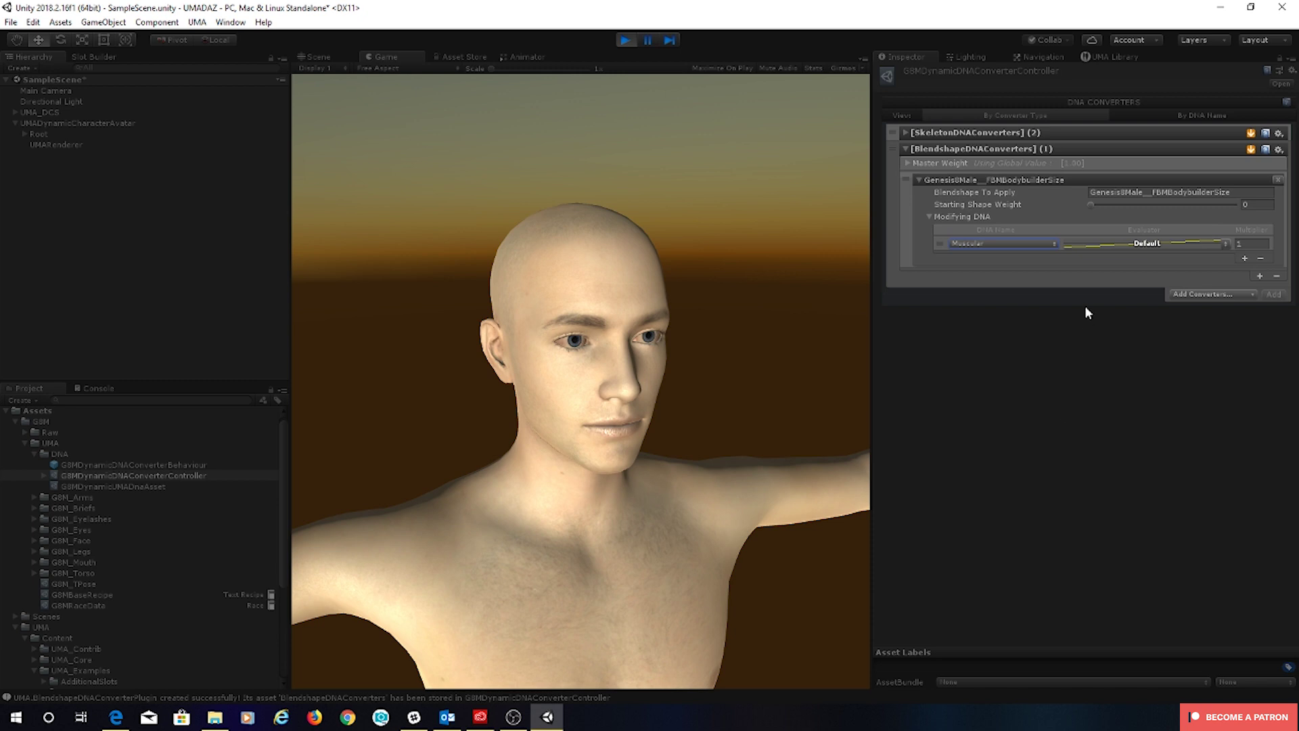
pyautogui.click(51, 123)
pyautogui.moveTo(1145, 438)
pyautogui.mouseDown()
pyautogui.moveTo(1241, 444)
pyautogui.moveTo(1163, 456)
pyautogui.moveTo(1238, 443)
pyautogui.moveTo(1135, 443)
pyautogui.moveTo(1152, 449)
pyautogui.mouseUp()
# - Restart play mode, nudge Muscular DNA up, and inspect the UMARenderer blendshape weights
pyautogui.click(619, 39)
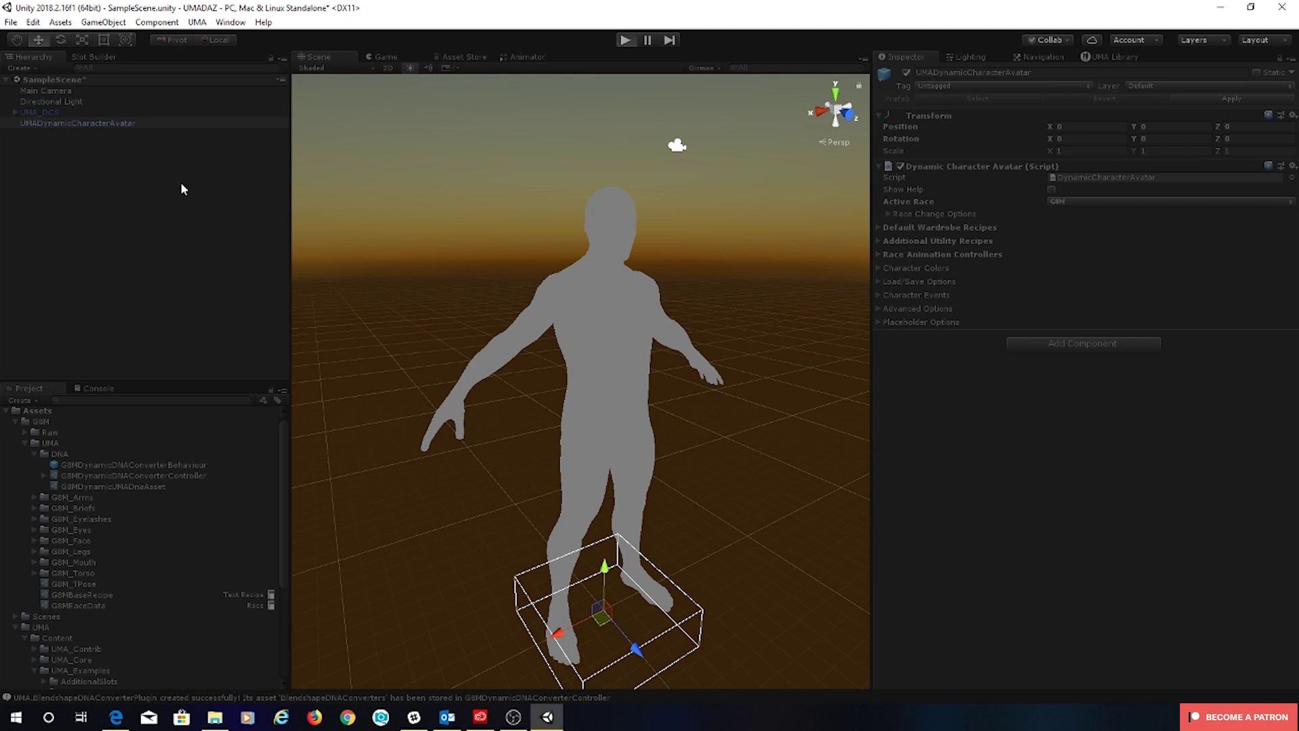
pyautogui.hotkey('ctrl', 'p')
pyautogui.moveTo(1140, 438); pyautogui.dragTo(1290, 455)
pyautogui.click(309, 57)
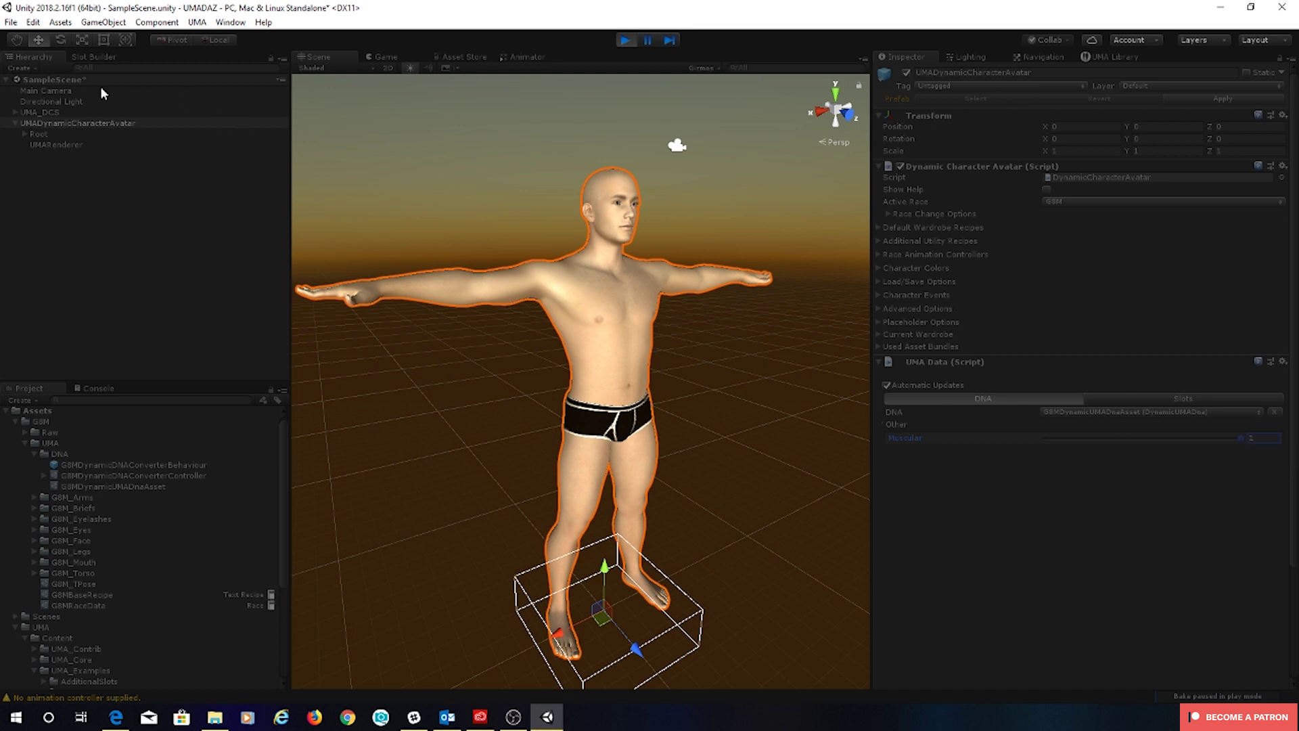
pyautogui.click(58, 145)
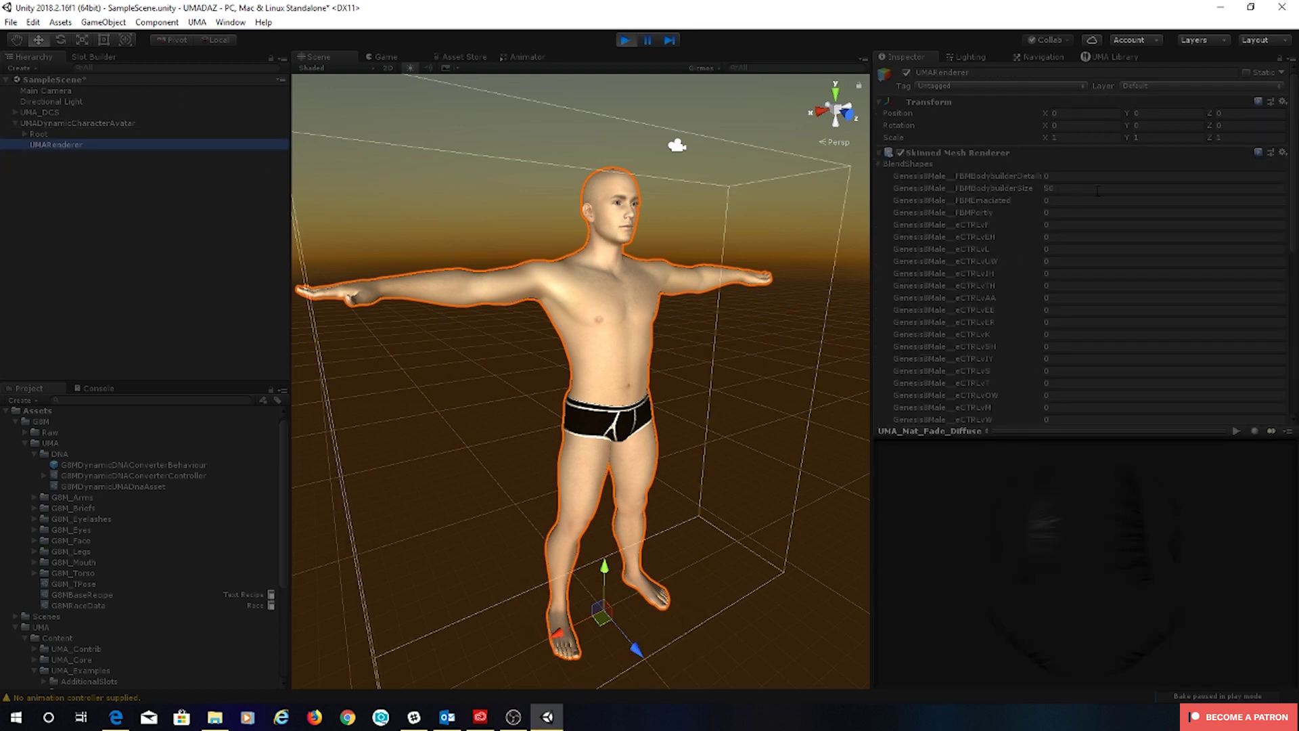
# - Sweep Muscular DNA through half, full and low, ending at 0.531, and show G8MDynamicDNAConverterController
pyautogui.click(50, 123)
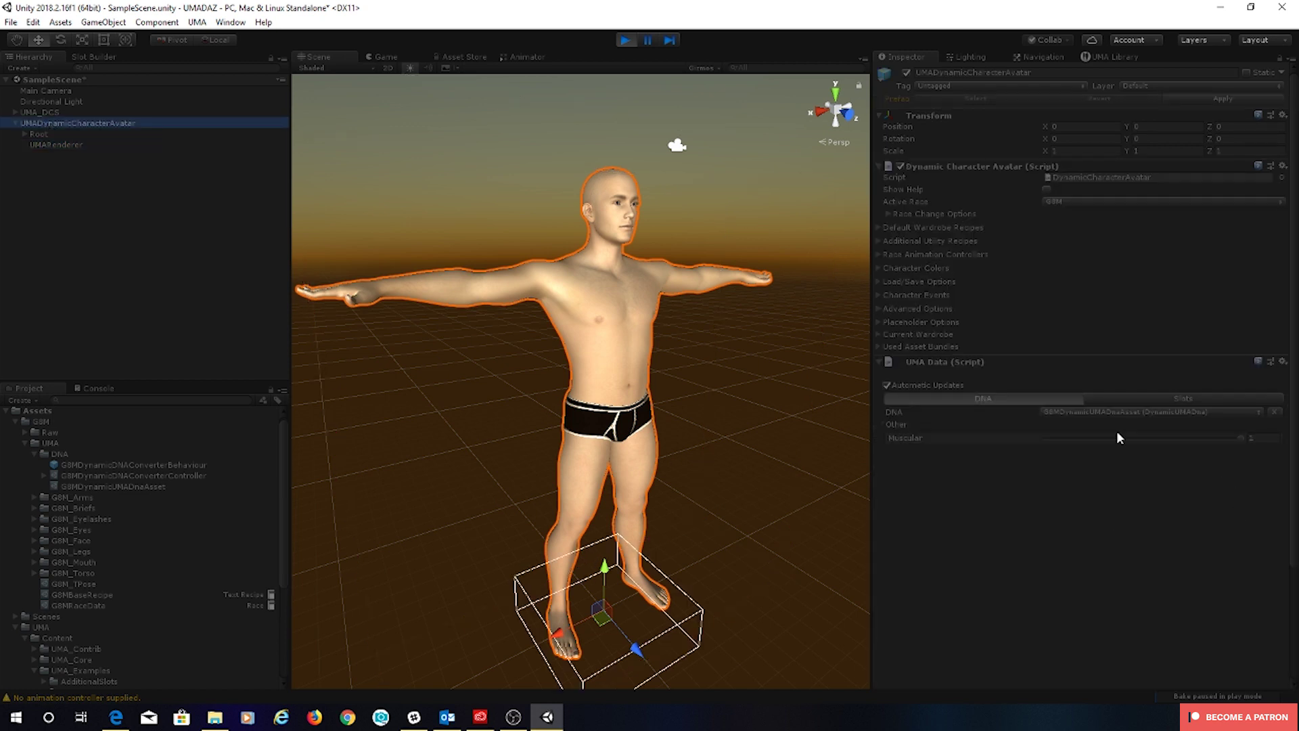
pyautogui.click(1140, 437)
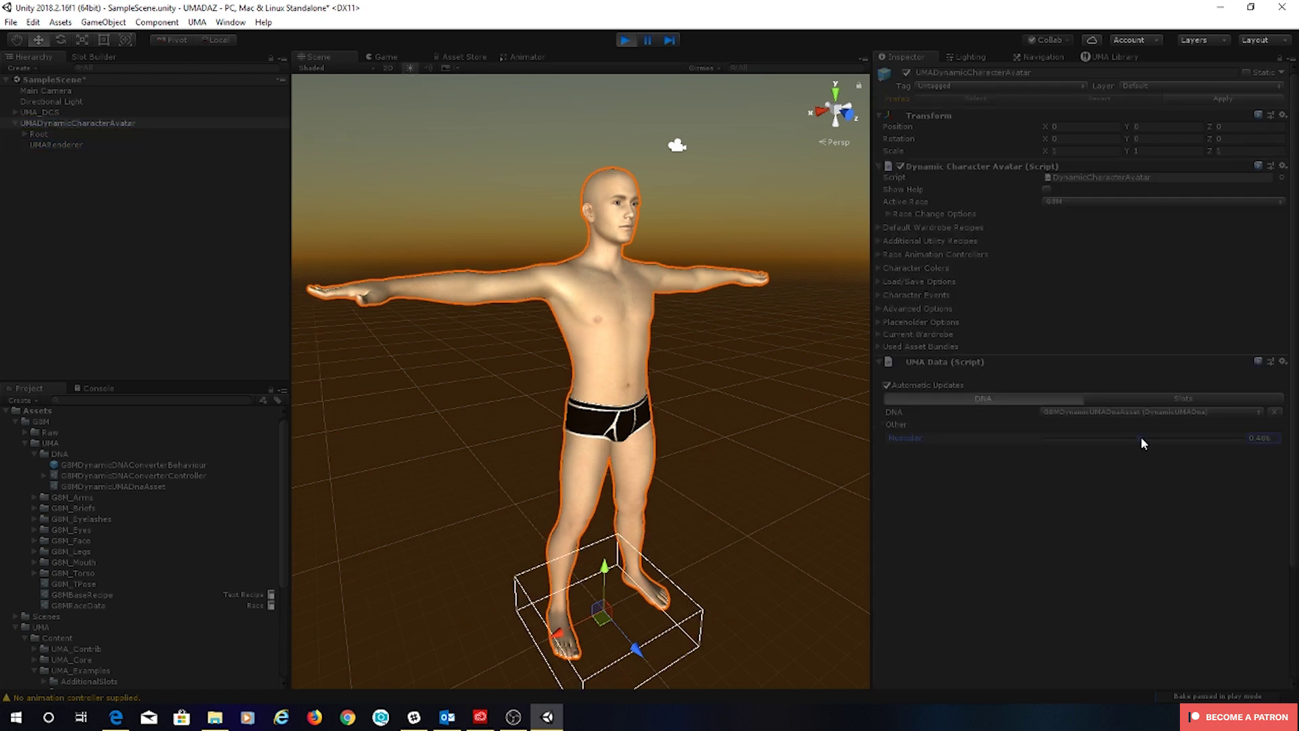
pyautogui.moveTo(1141, 438)
pyautogui.mouseDown()
pyautogui.moveTo(1242, 456)
pyautogui.moveTo(1149, 439)
pyautogui.mouseUp()
pyautogui.moveTo(1048, 447); pyautogui.dragTo(1147, 447)
pyautogui.click(145, 475)
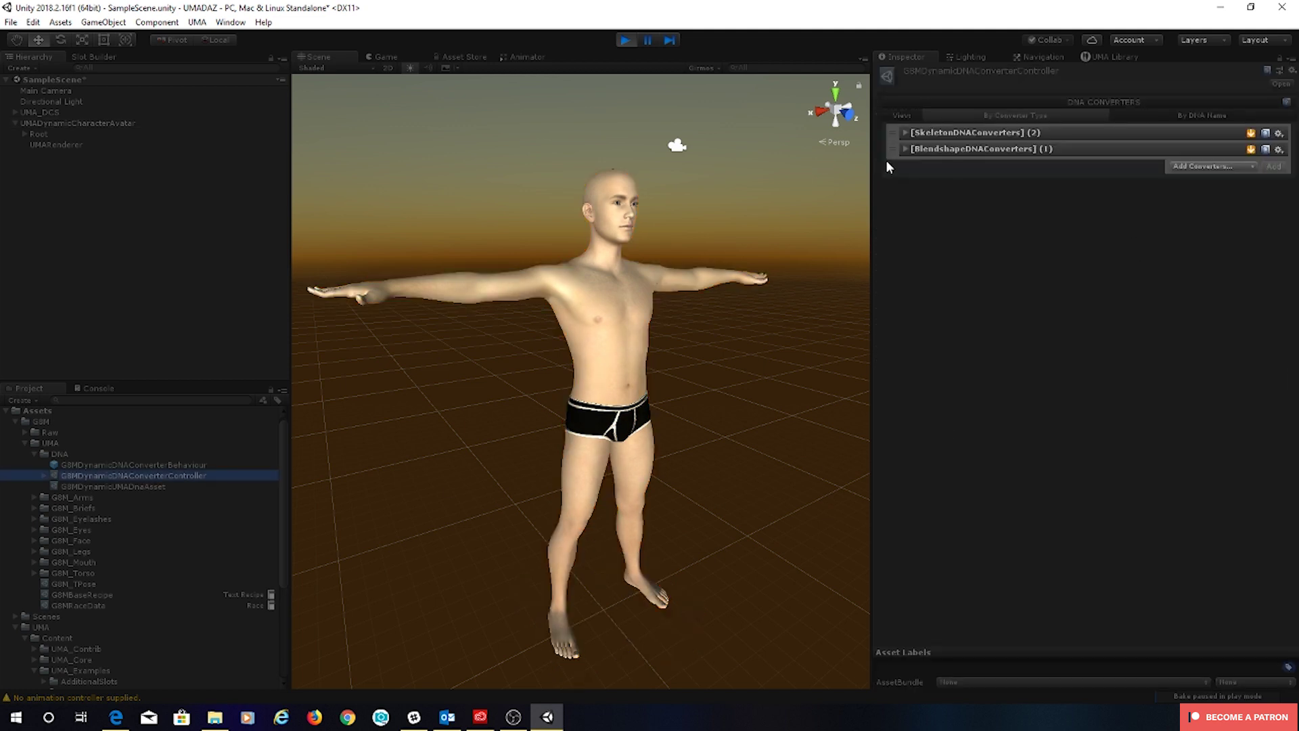
# - Give the bodybuilder blendshape converter a Muscular multiplier of 2, then raise Muscular DNA to 1
pyautogui.click(905, 149)
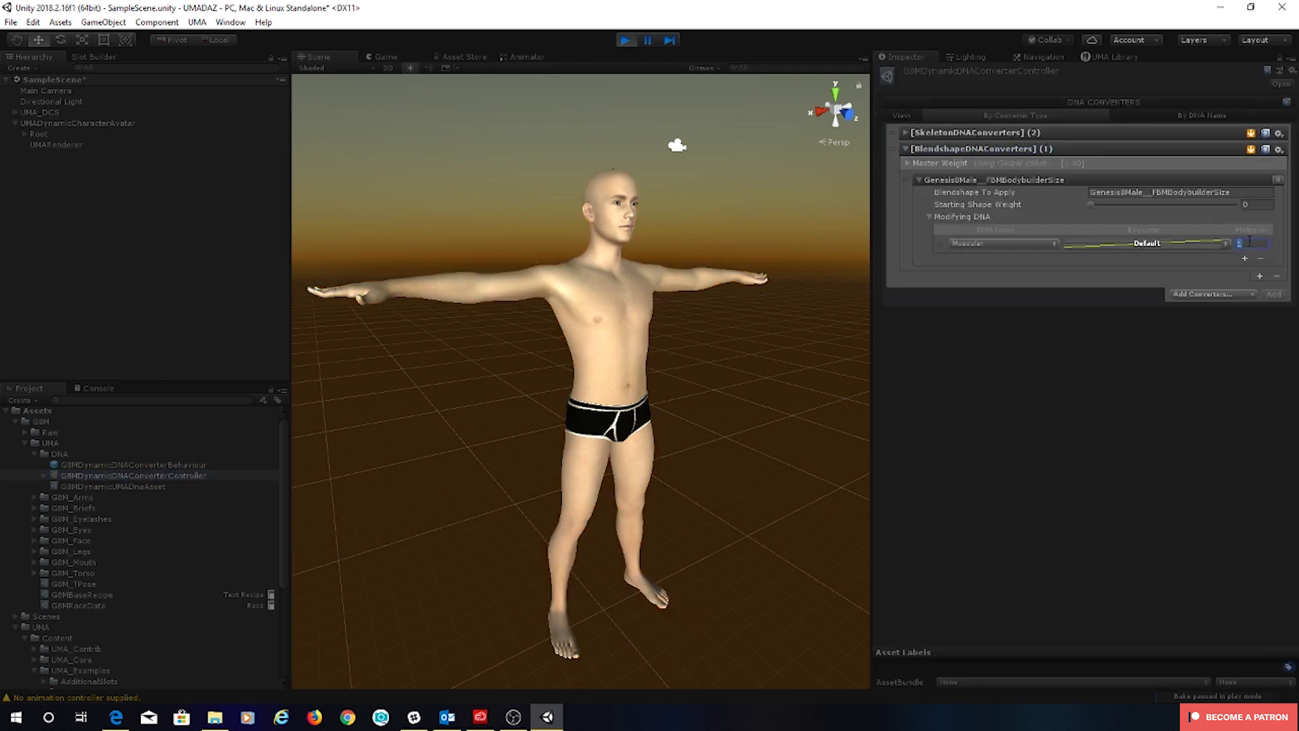
pyautogui.click(1229, 362)
pyautogui.click(67, 123)
pyautogui.click(1171, 439)
pyautogui.moveTo(1173, 440); pyautogui.dragTo(1241, 438)
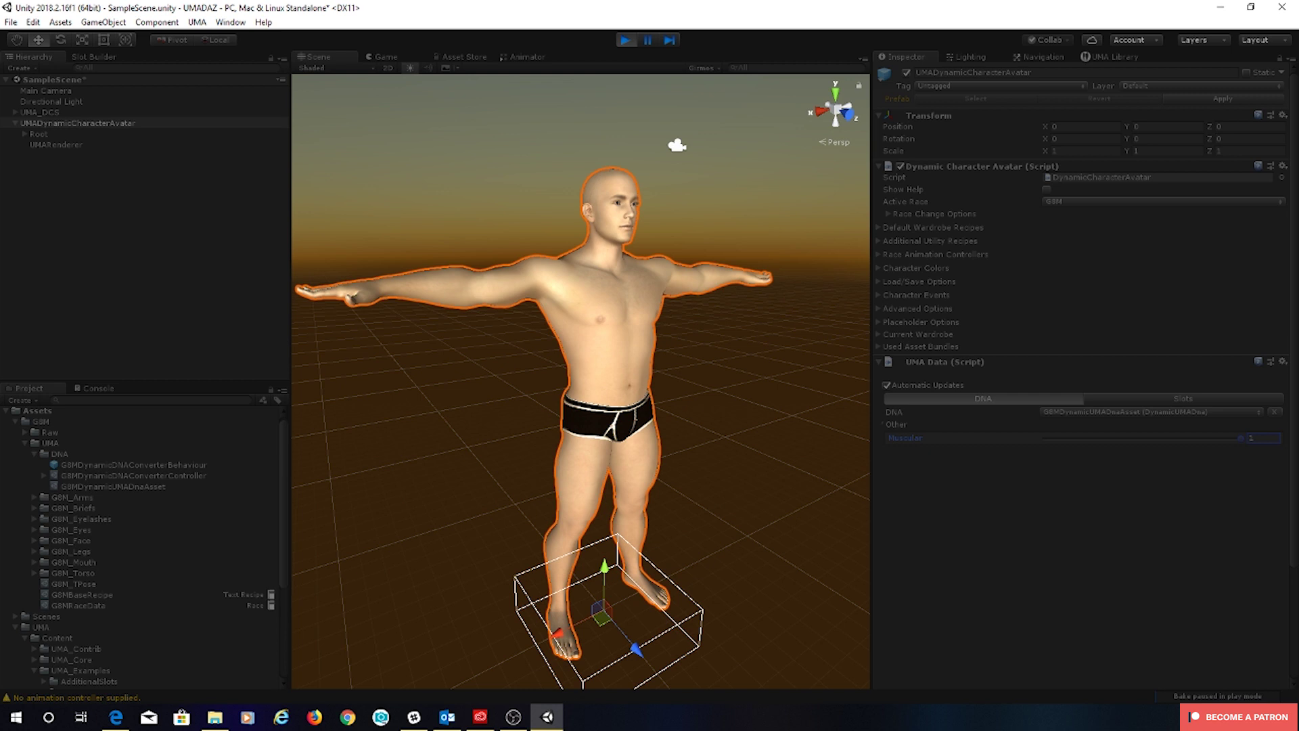
# - Check the bodybuilder blendshape weight on the renderer, then lower Muscular DNA to 0.81
pyautogui.click(62, 145)
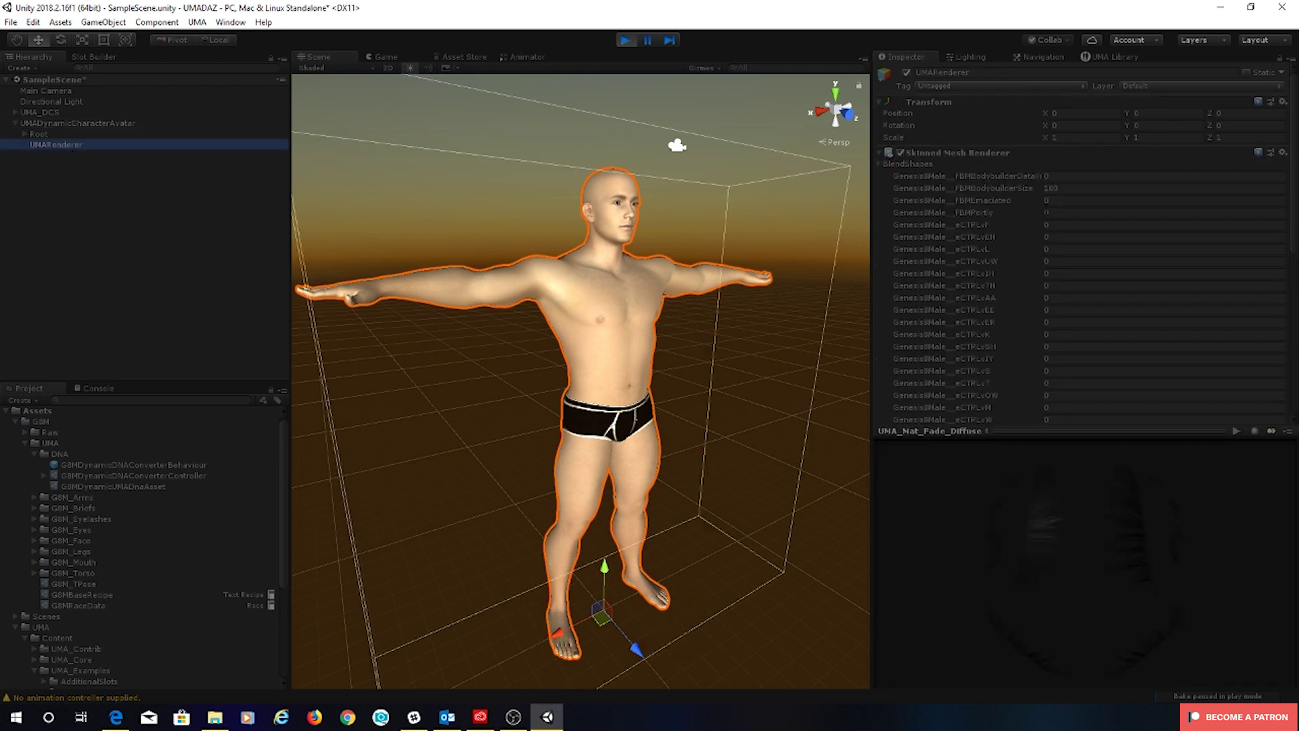
pyautogui.click(40, 123)
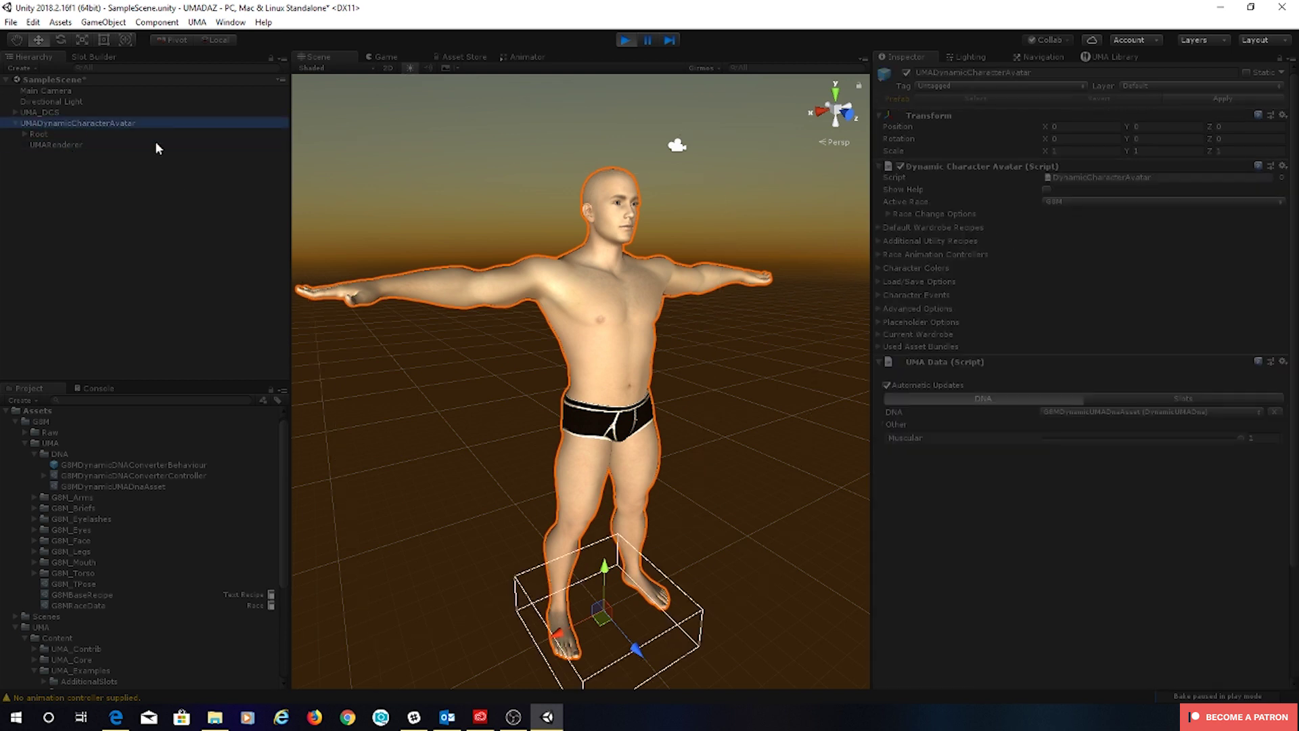
pyautogui.moveTo(1238, 437); pyautogui.dragTo(1206, 441)
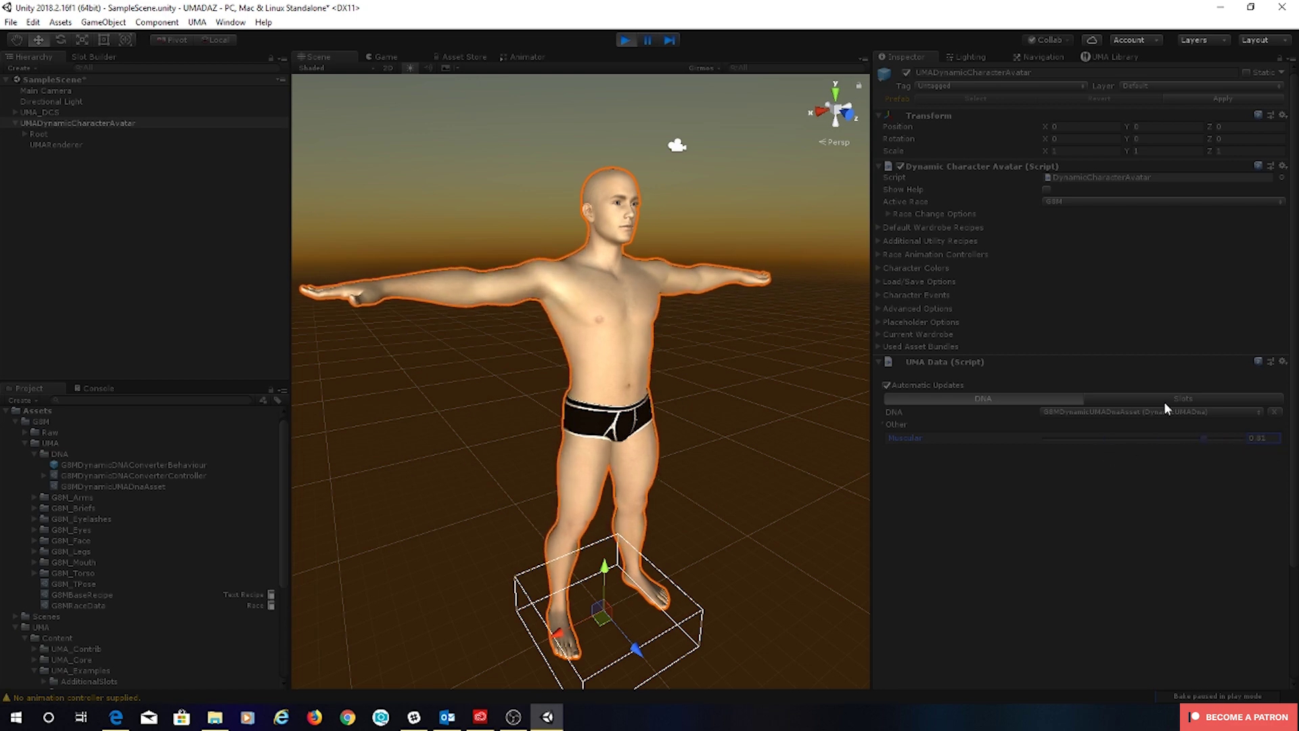
# - Stop play mode and set Locomotion as the race's Default Animation Controller
pyautogui.click(623, 40)
pyautogui.click(878, 256)
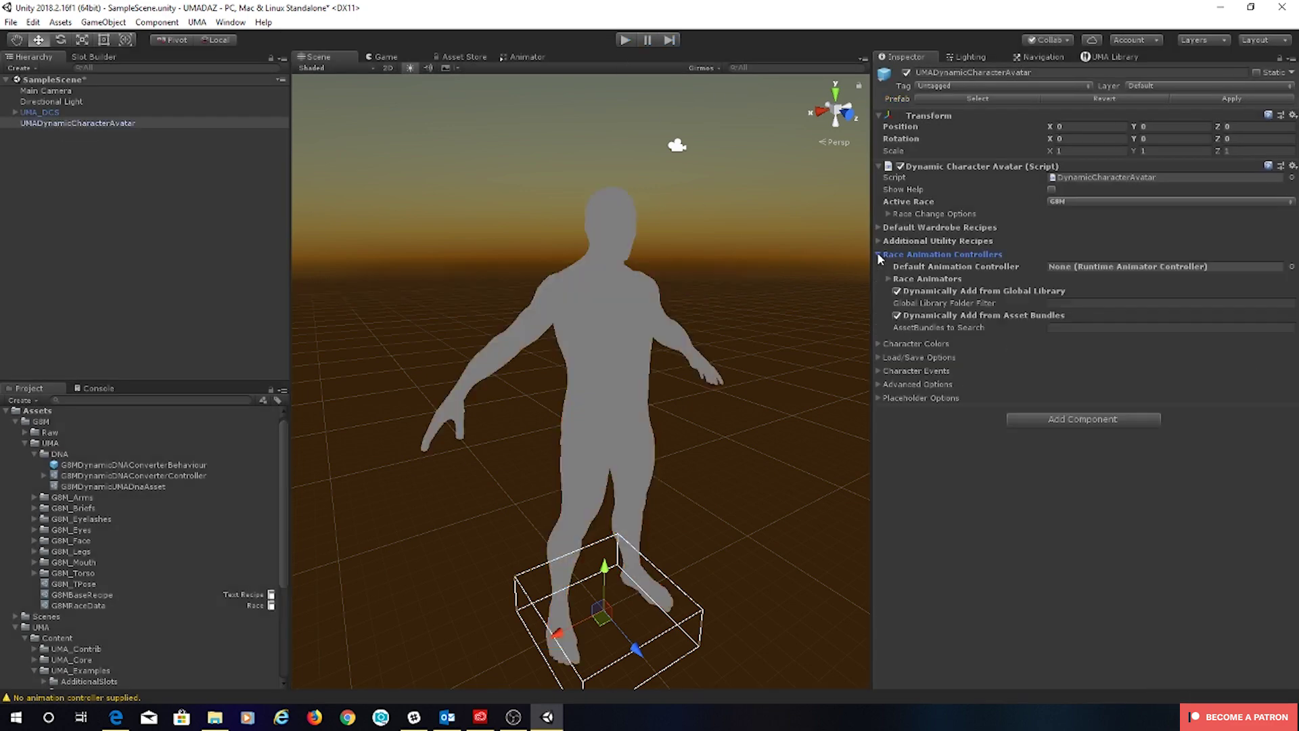
pyautogui.click(1292, 266)
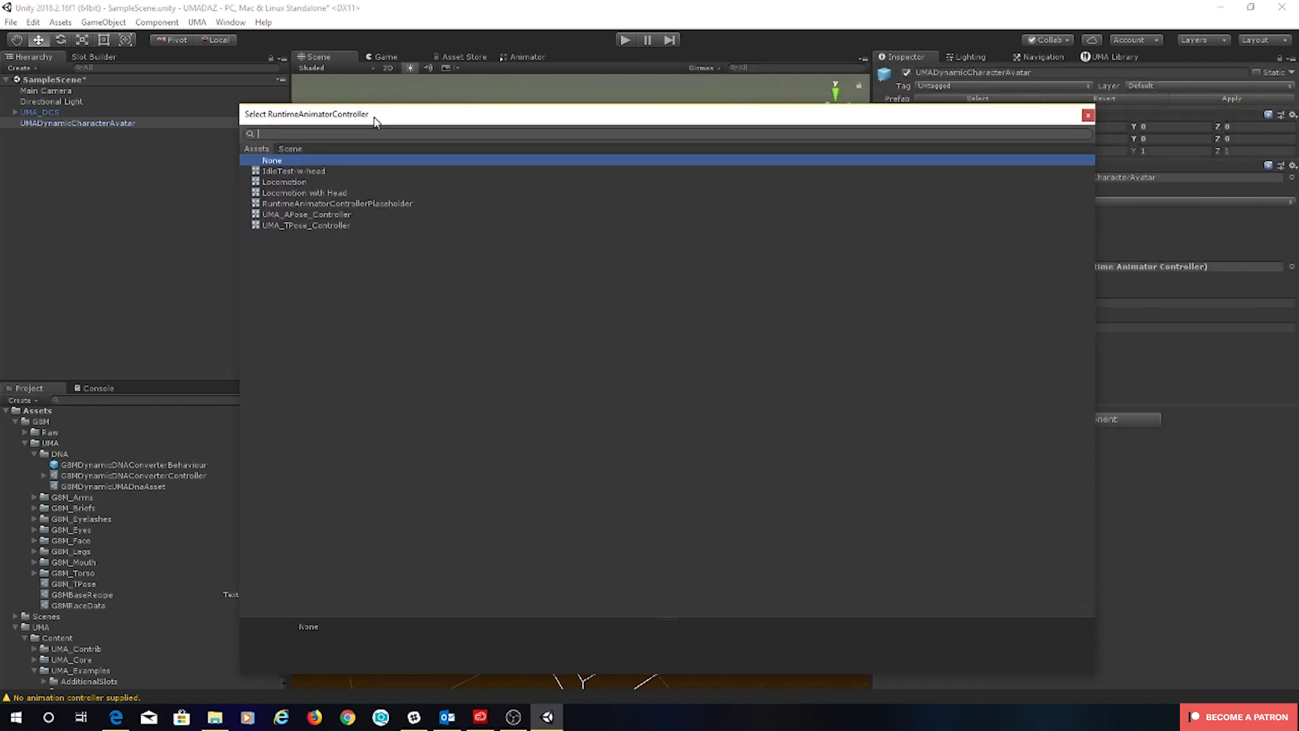
pyautogui.doubleClick(282, 182)
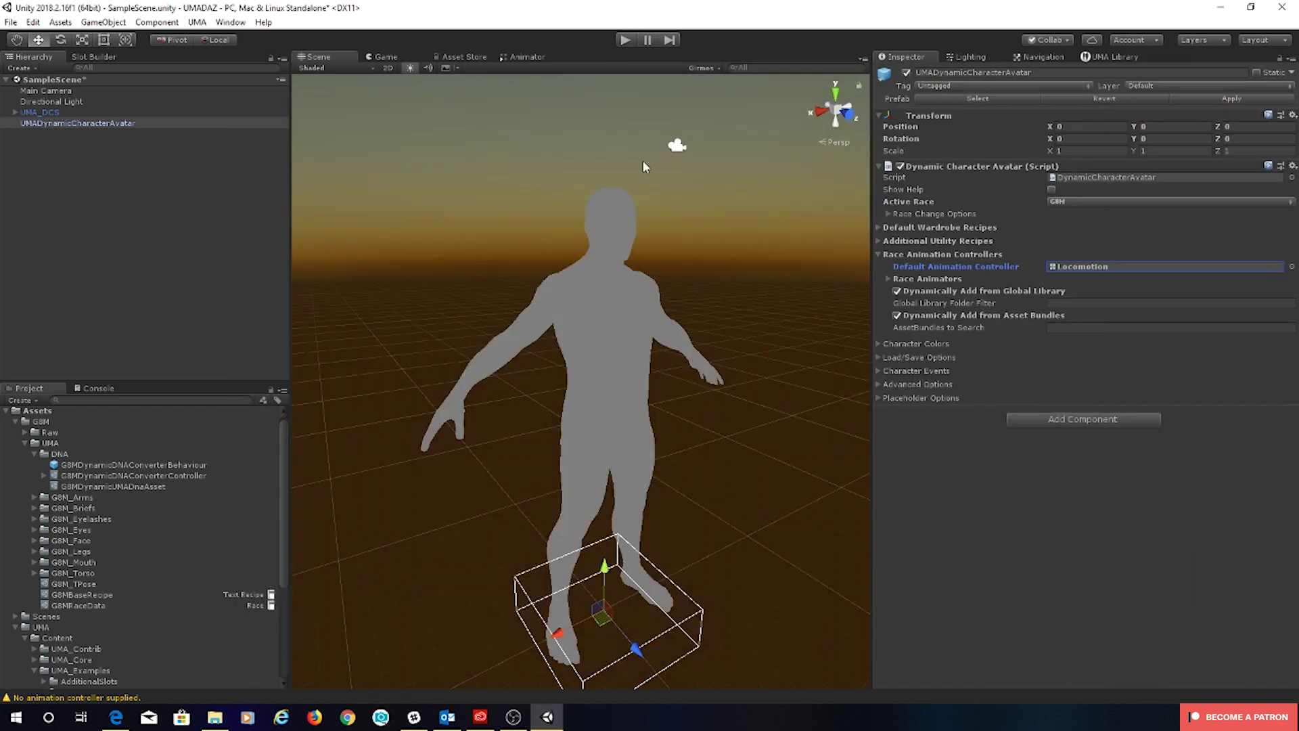
# - Test the animated avatar in play mode with Muscular DNA near 0.87, then stop
pyautogui.click(625, 45)
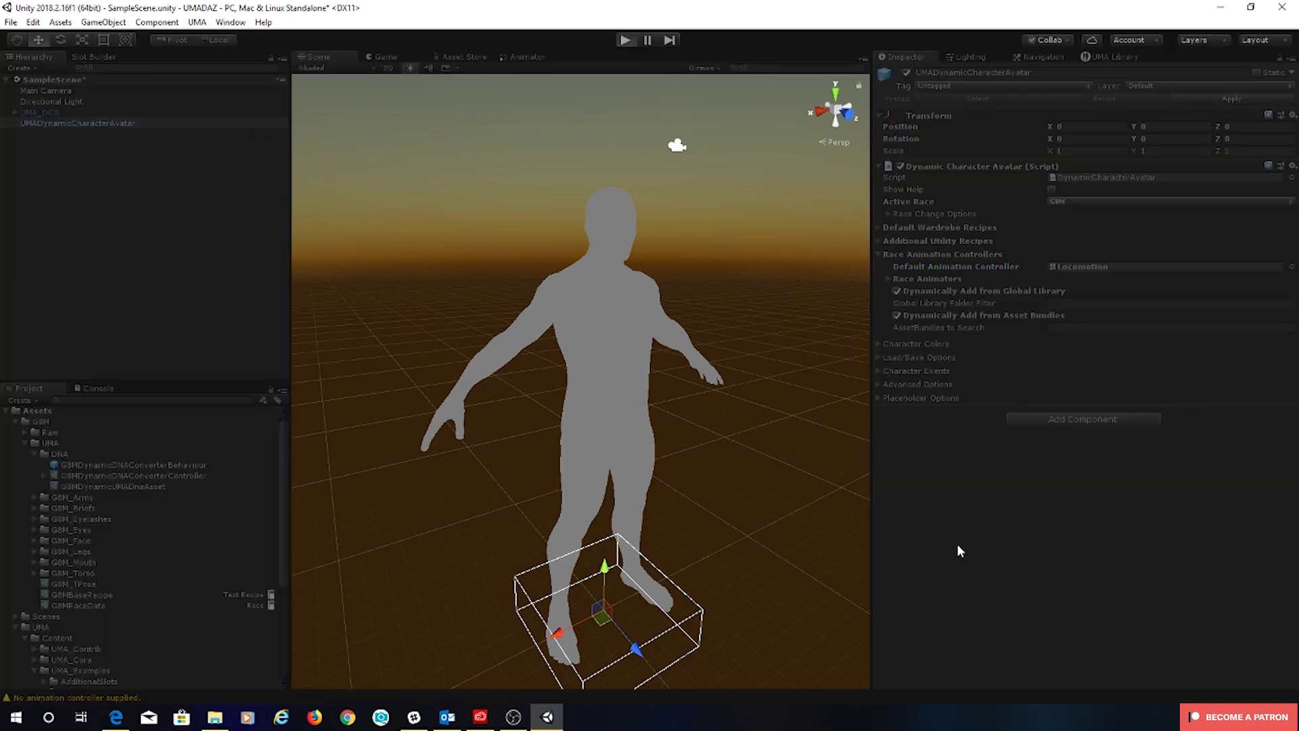
pyautogui.click(321, 57)
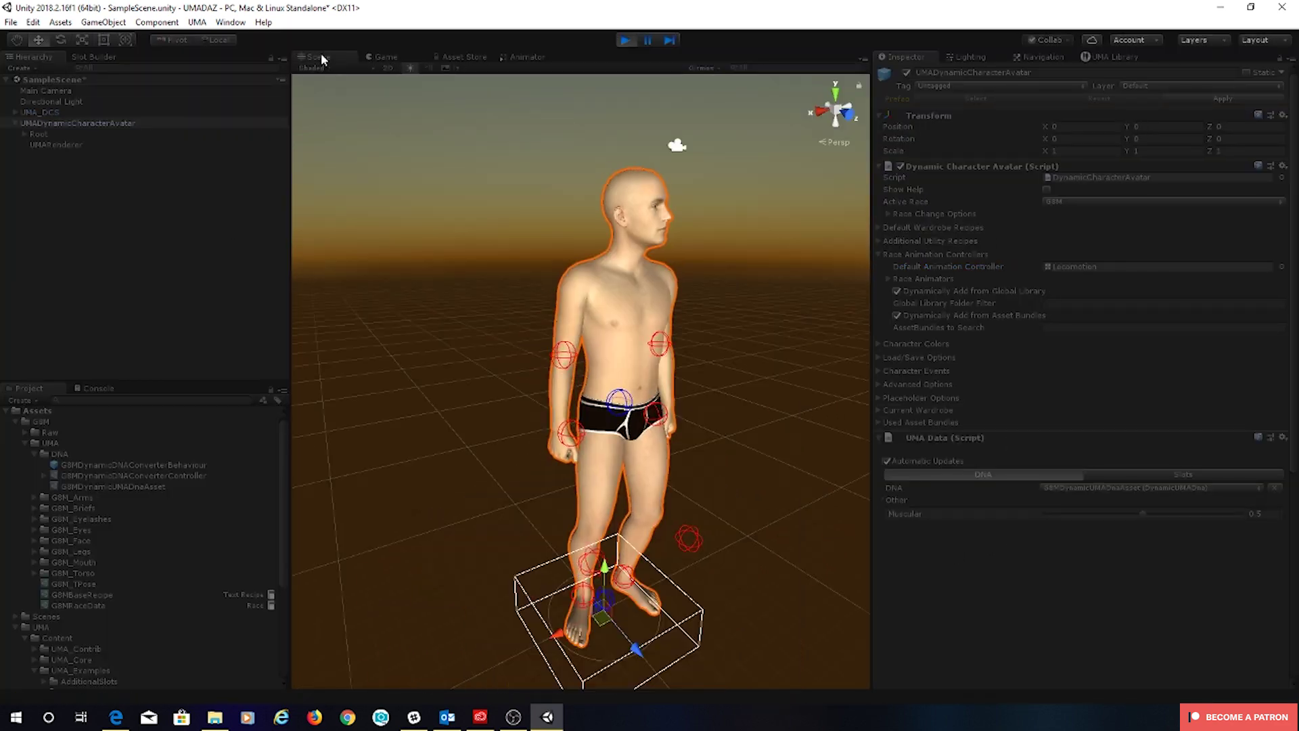
pyautogui.moveTo(1143, 514)
pyautogui.mouseDown()
pyautogui.moveTo(1223, 521)
pyautogui.moveTo(1038, 542)
pyautogui.moveTo(1288, 539)
pyautogui.moveTo(1035, 545)
pyautogui.moveTo(1232, 537)
pyautogui.moveTo(1150, 524)
pyautogui.mouseUp()
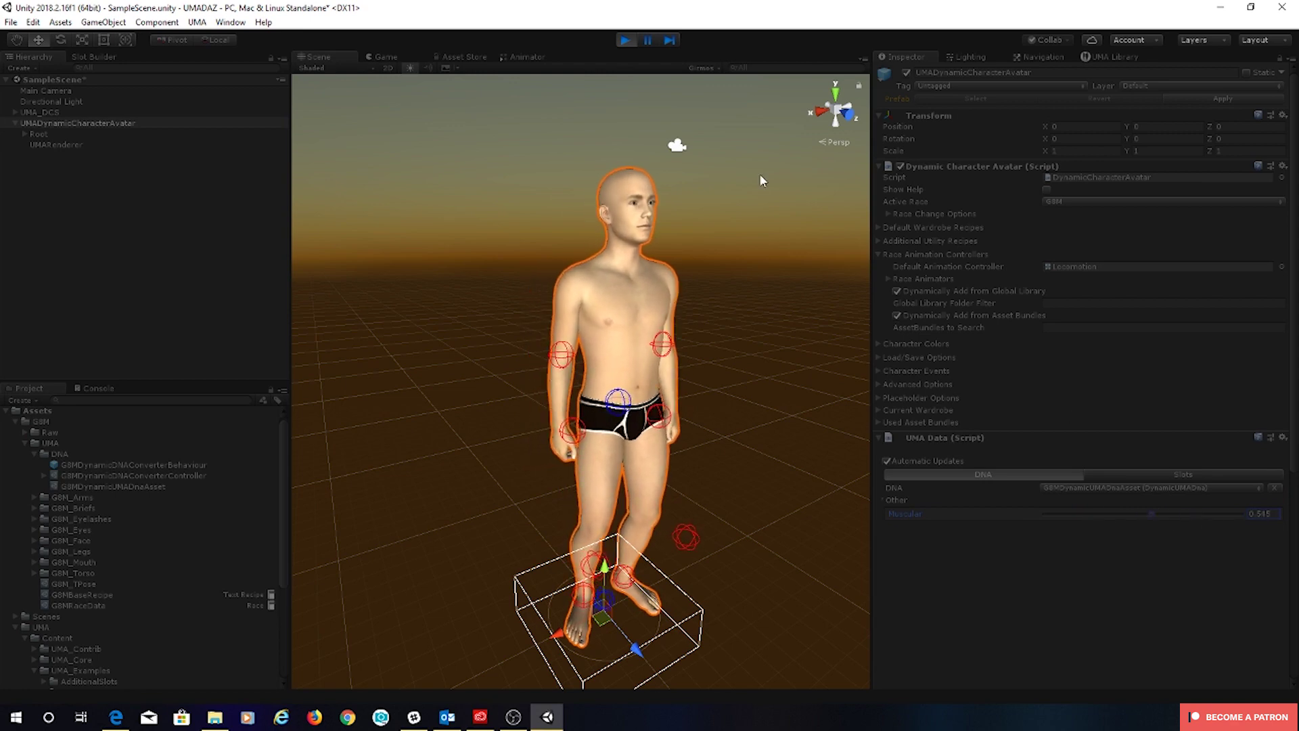
pyautogui.click(624, 40)
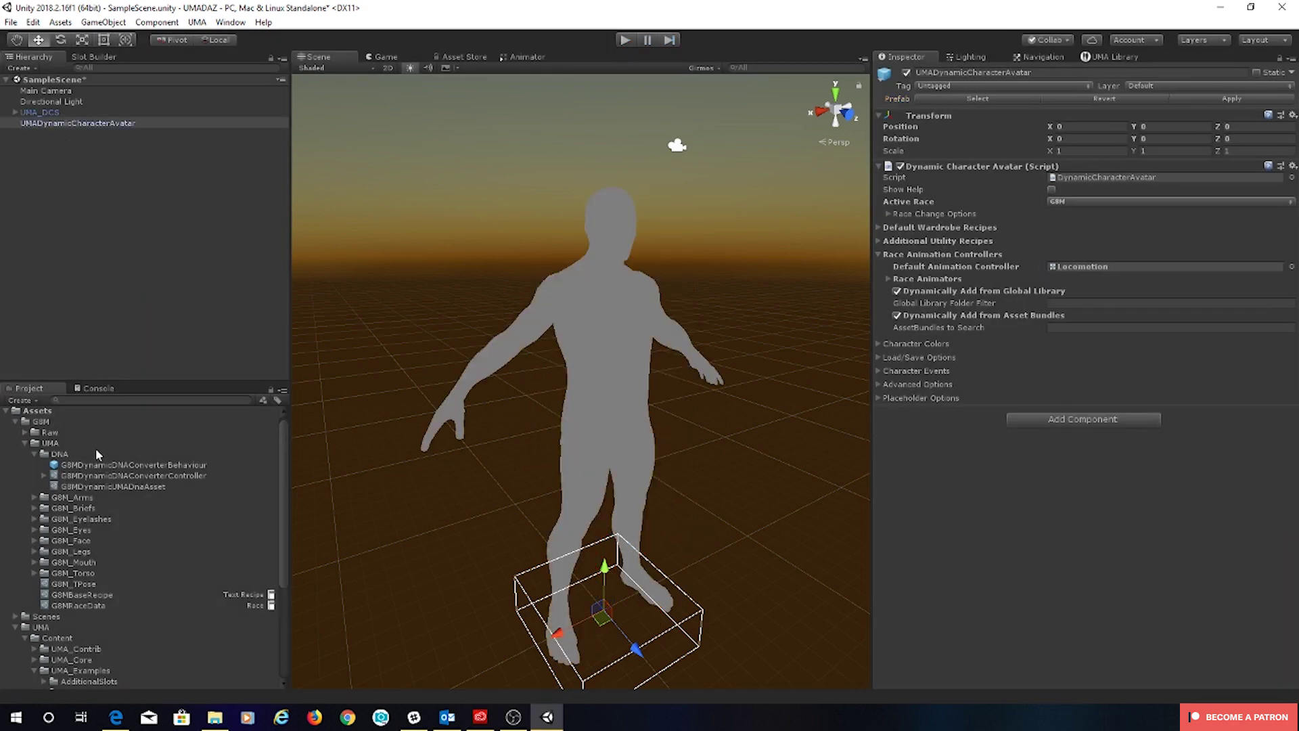
# - Browse the converter controller's child converters, the DNA converter behaviour, and the DNA asset listing Muscular
pyautogui.click(41, 475)
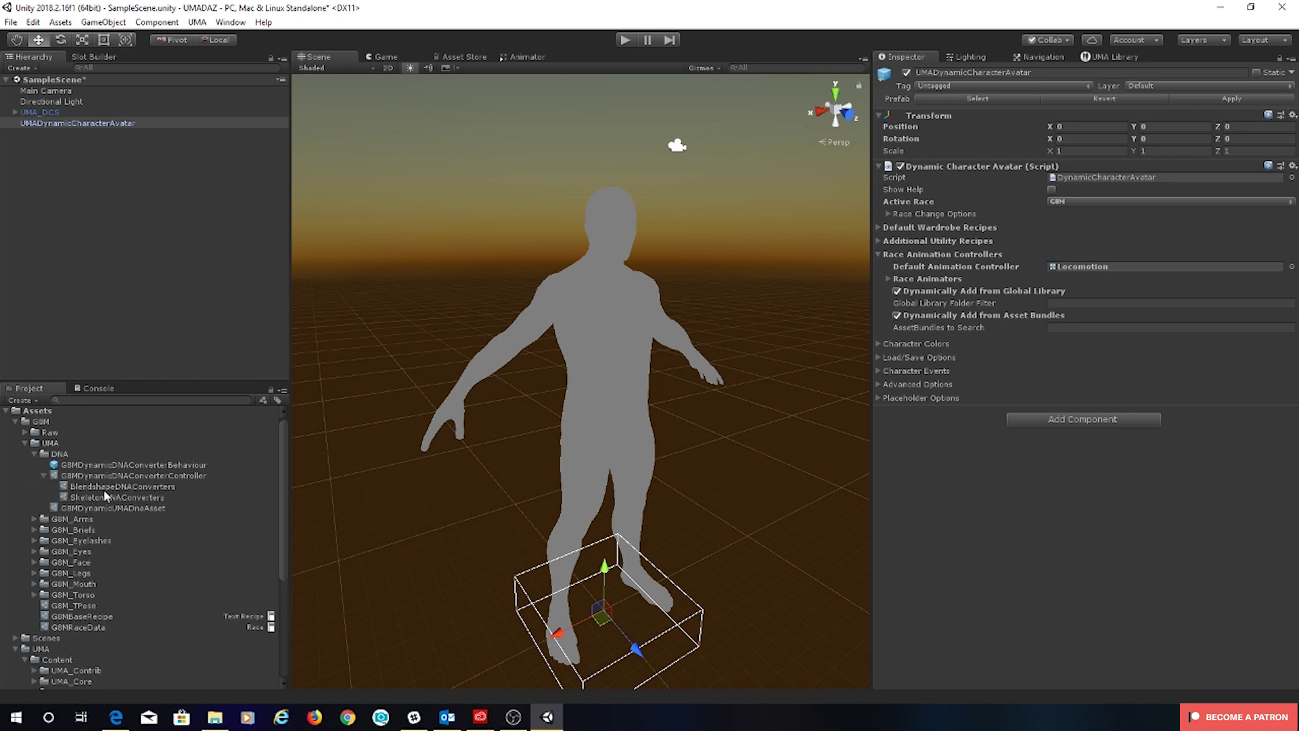
pyautogui.click(44, 476)
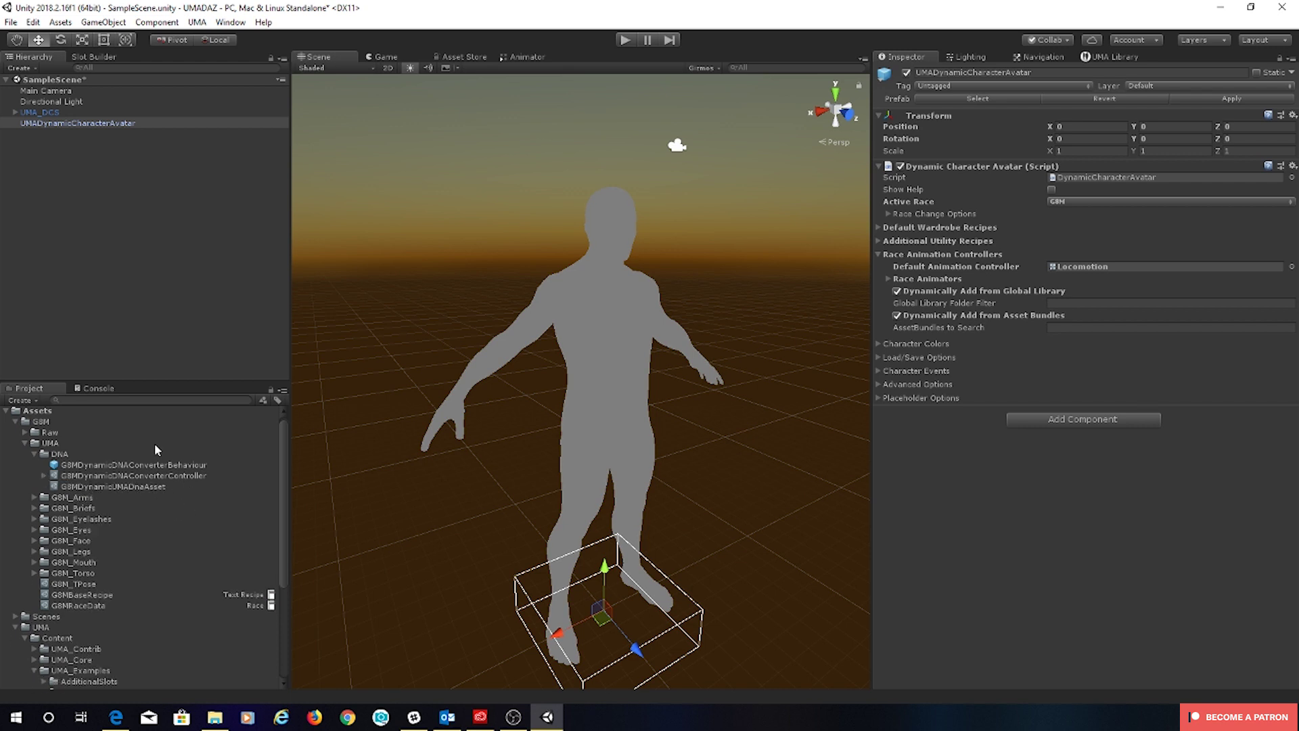
pyautogui.click(108, 464)
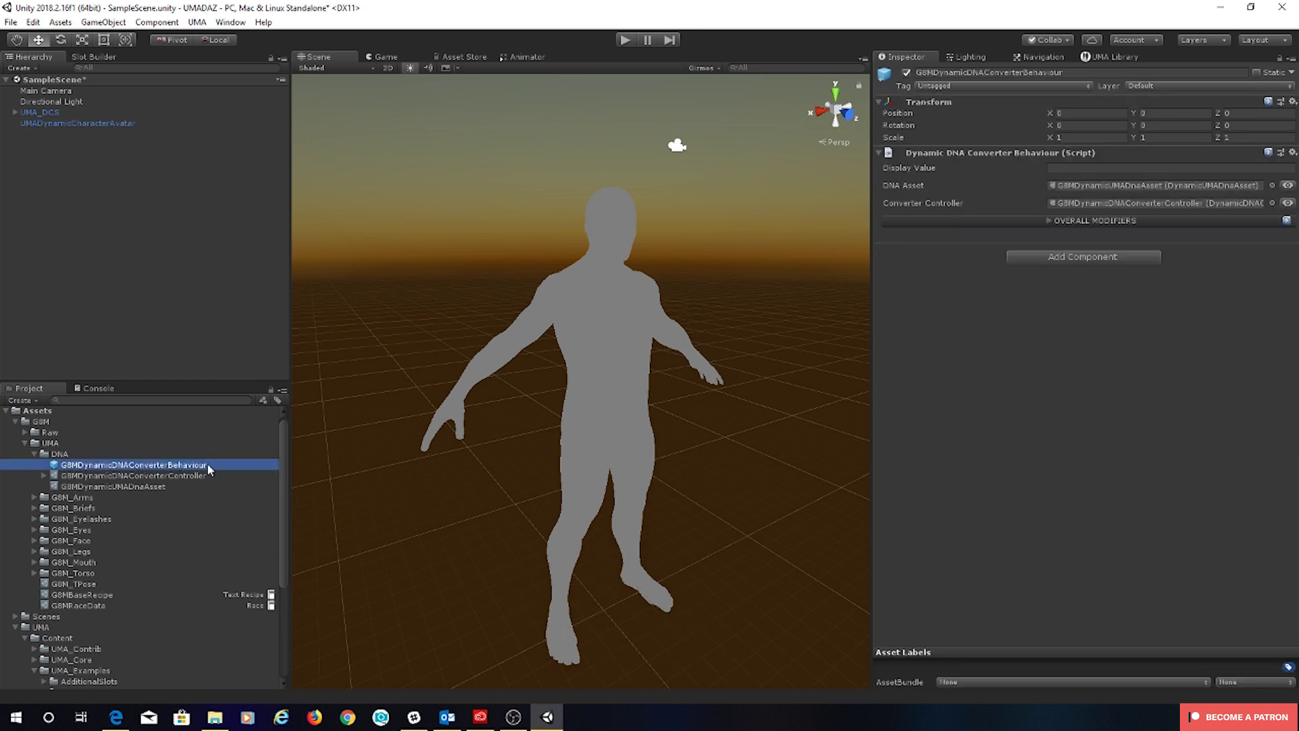
pyautogui.click(94, 486)
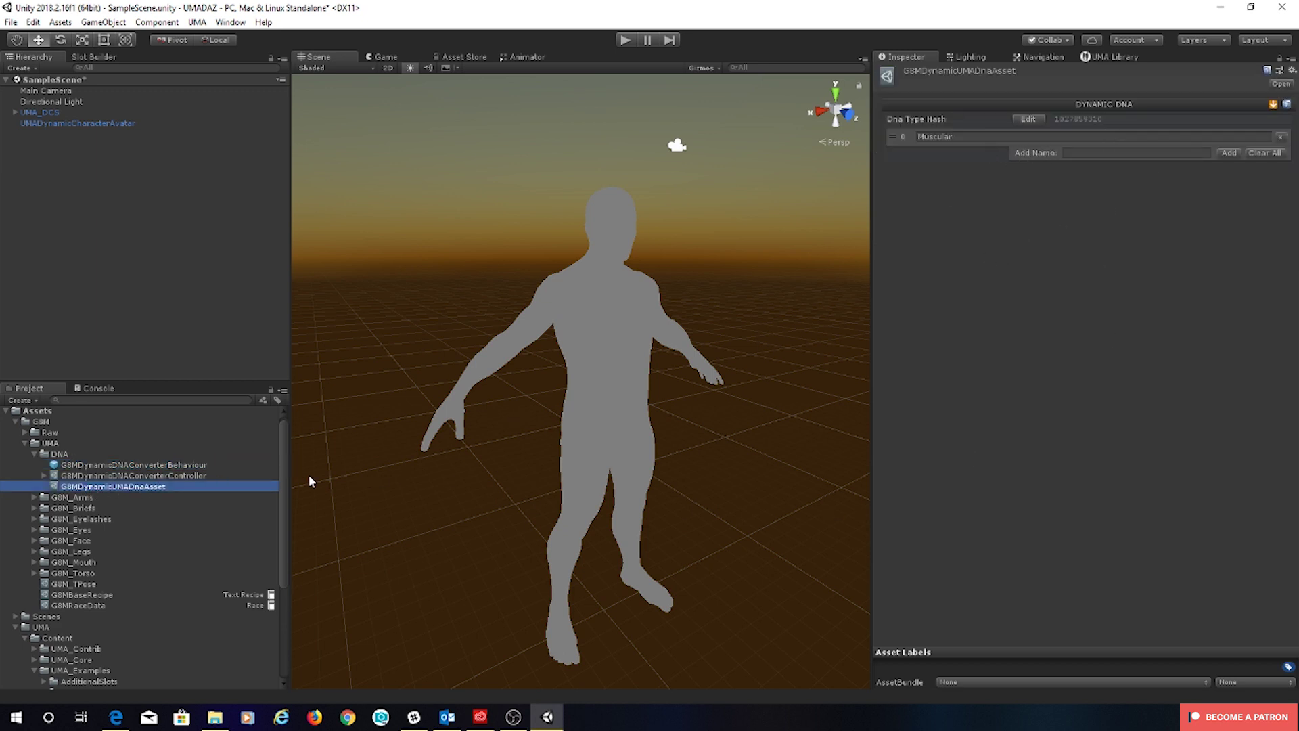
# - Show the G8MDynamicDNAConverterController with its FBMBodybuilderSize blendshape converter expanded
pyautogui.click(170, 476)
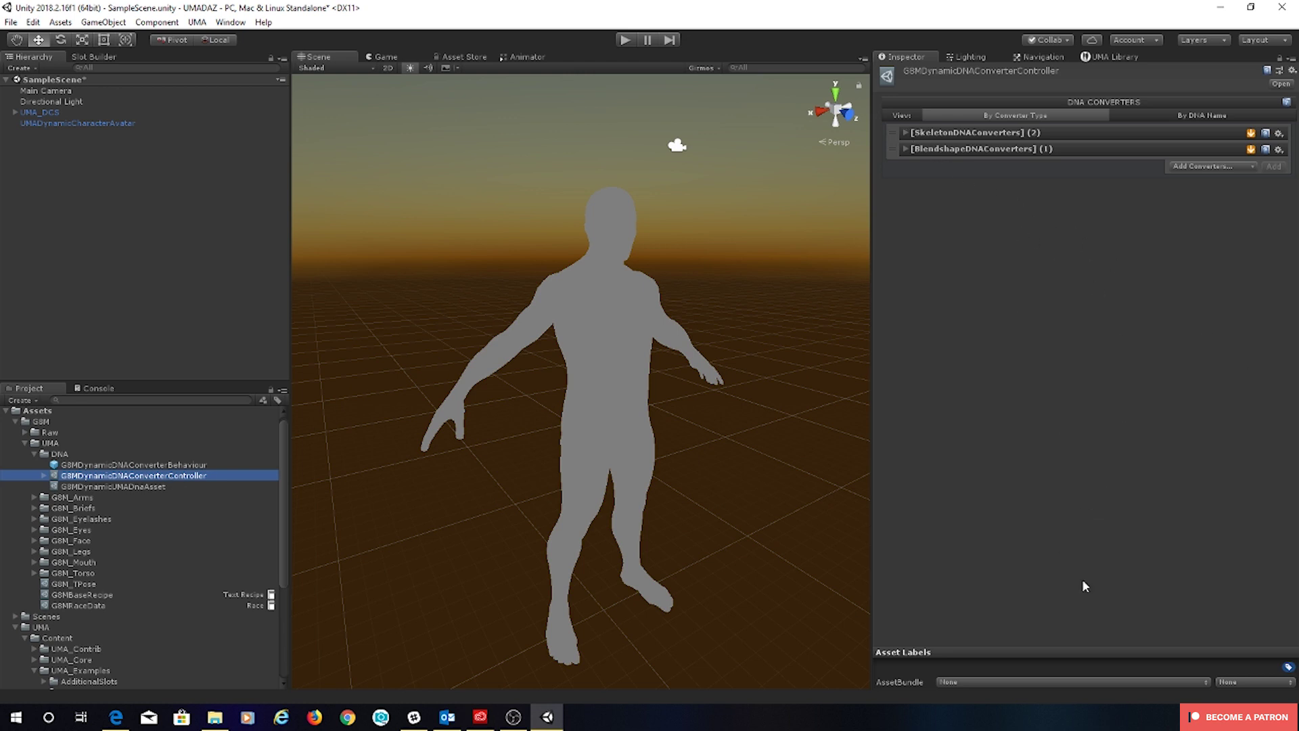
pyautogui.click(905, 149)
pyautogui.click(907, 132)
pyautogui.click(906, 132)
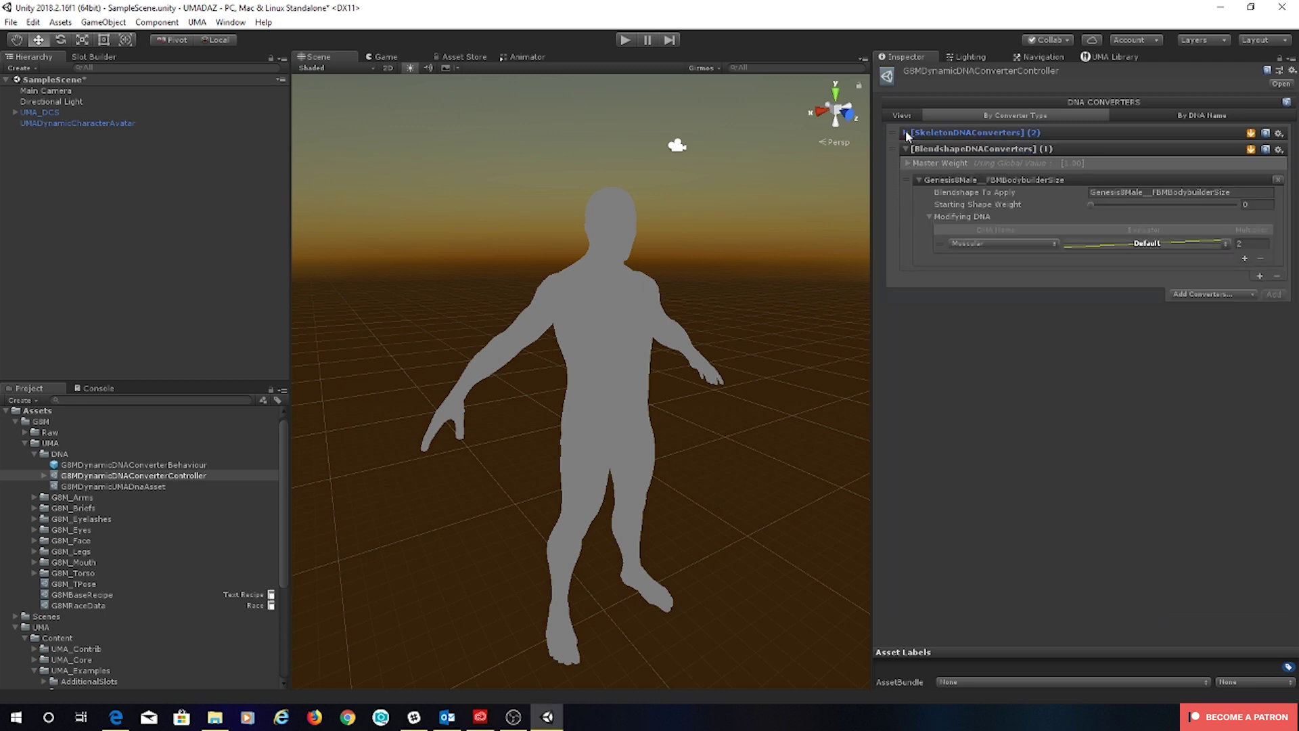